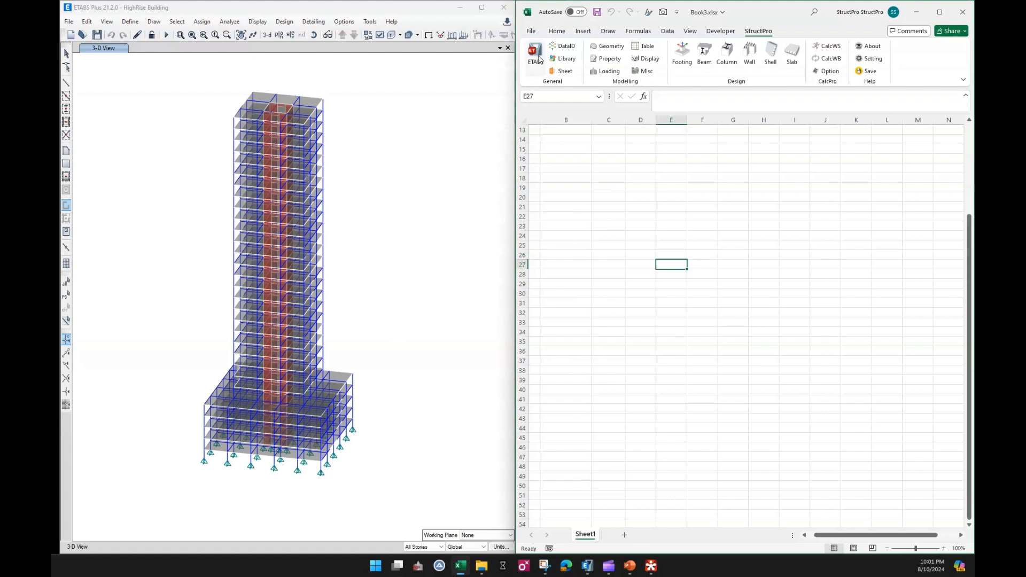
Link the workbook to ETABS and open the Wall commands pane, leaving the Pier option selected.
click(536, 54)
click(568, 310)
click(723, 206)
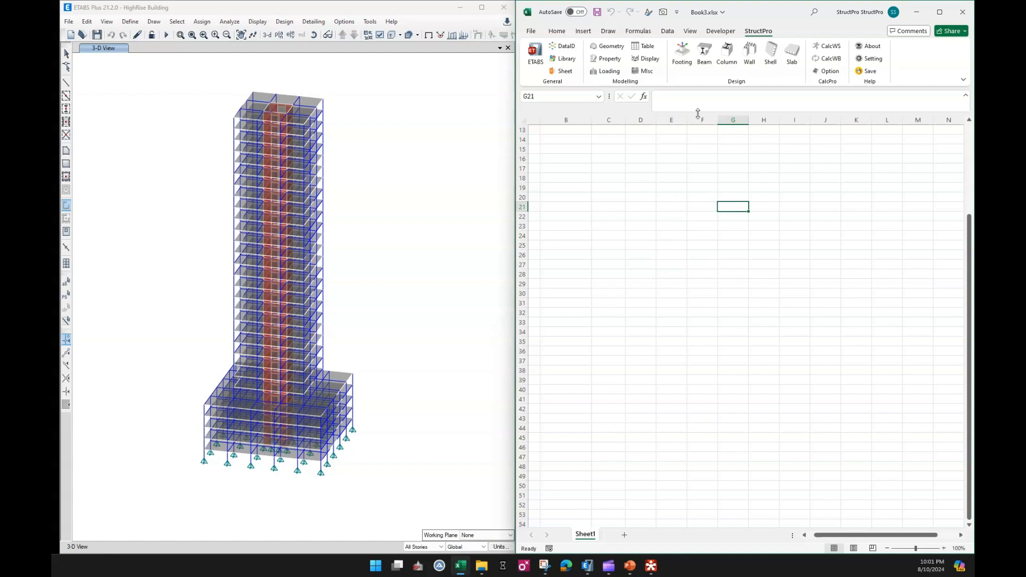
click(749, 53)
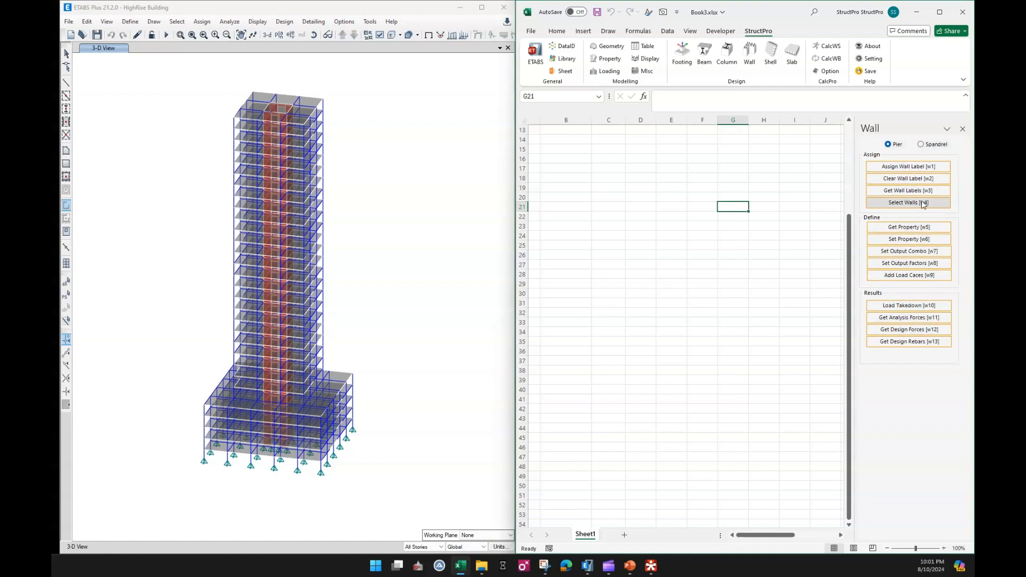
click(921, 144)
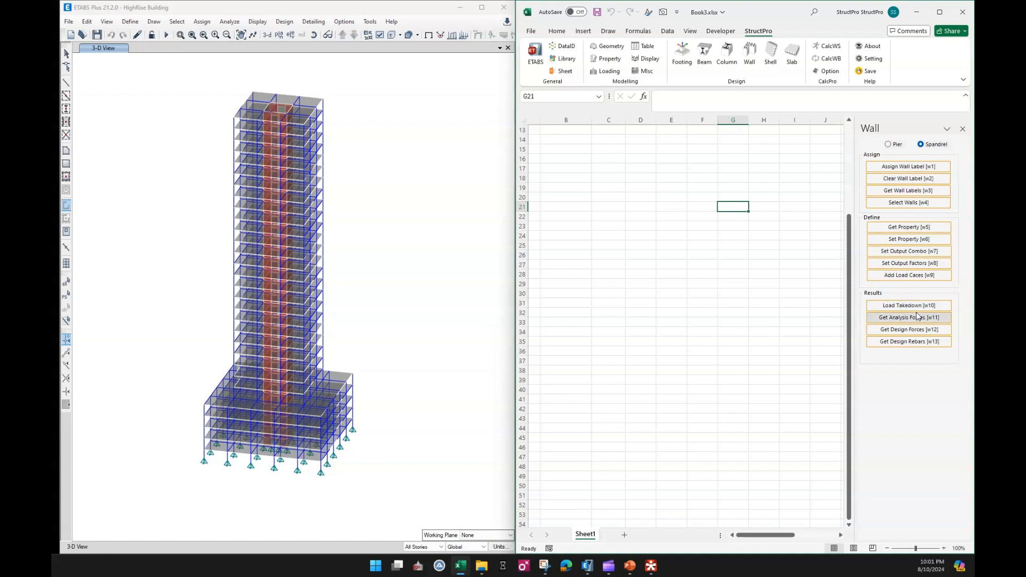
click(898, 145)
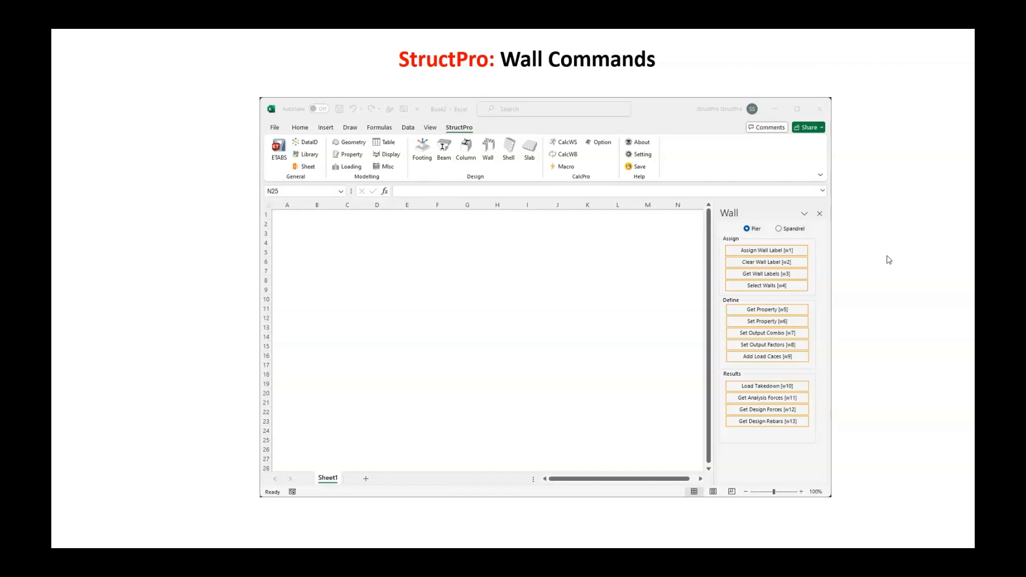
click(546, 254)
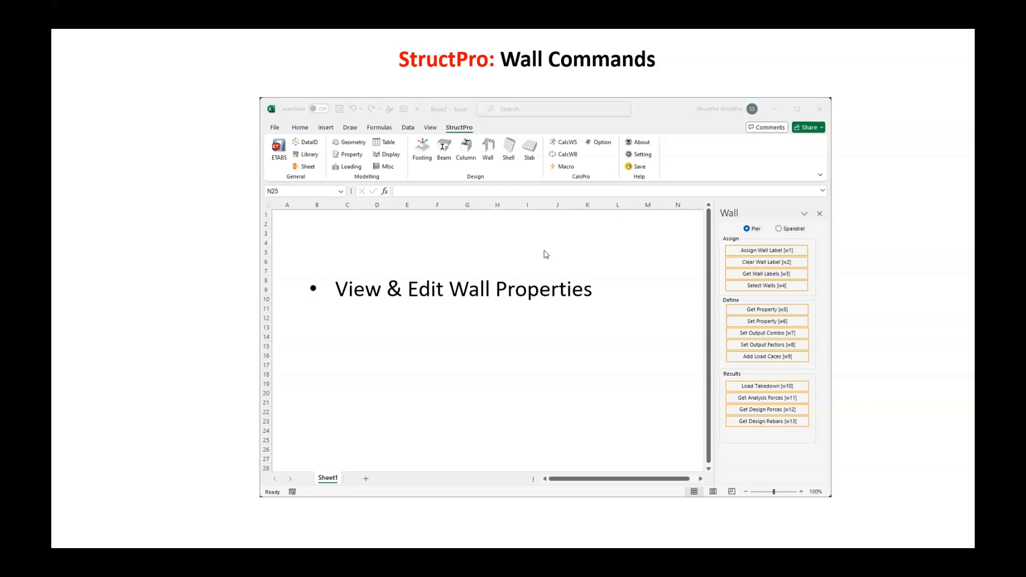
click(544, 251)
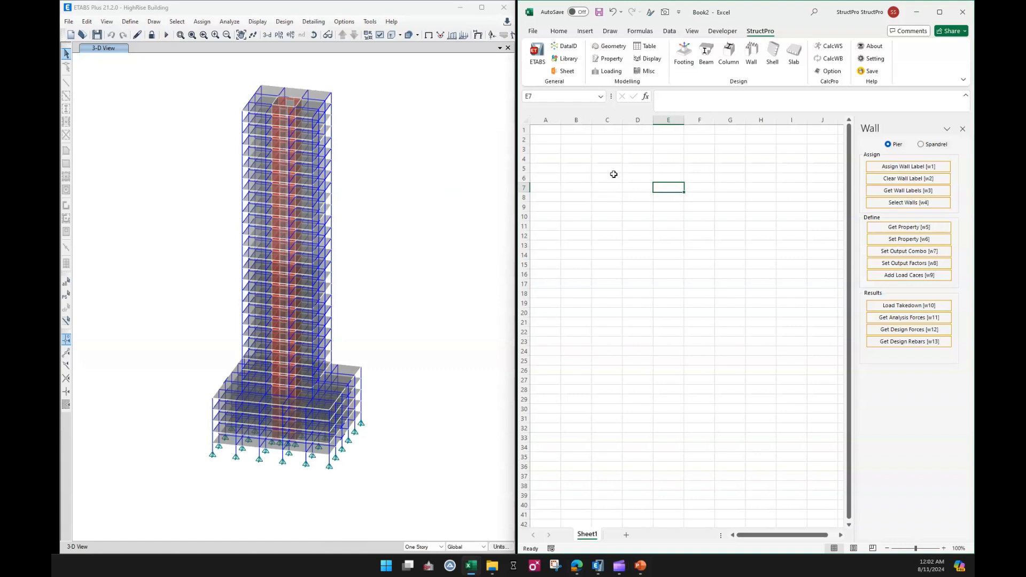
Open the Data Index pane and review the Wall, Pier and Spandrel index entries.
drag(578, 158, 823, 157)
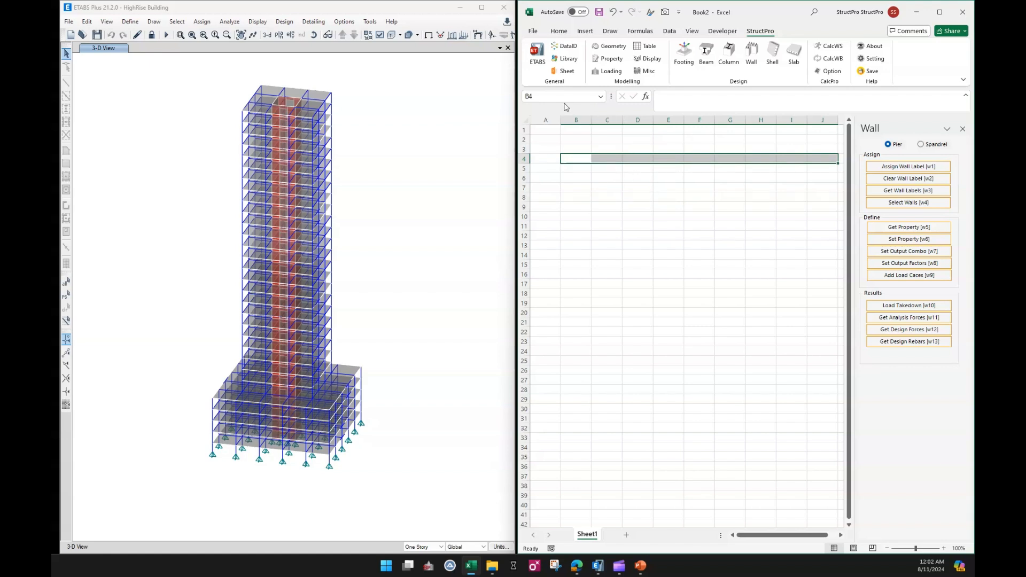
click(570, 47)
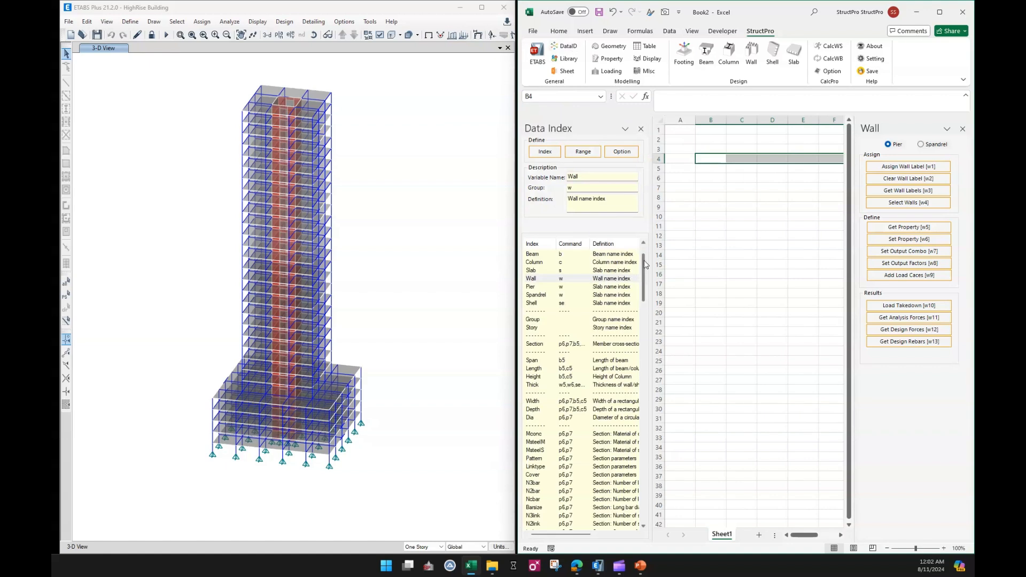
mouse_move(645, 265)
mouse_down()
mouse_move(652, 321)
mouse_move(649, 245)
mouse_up()
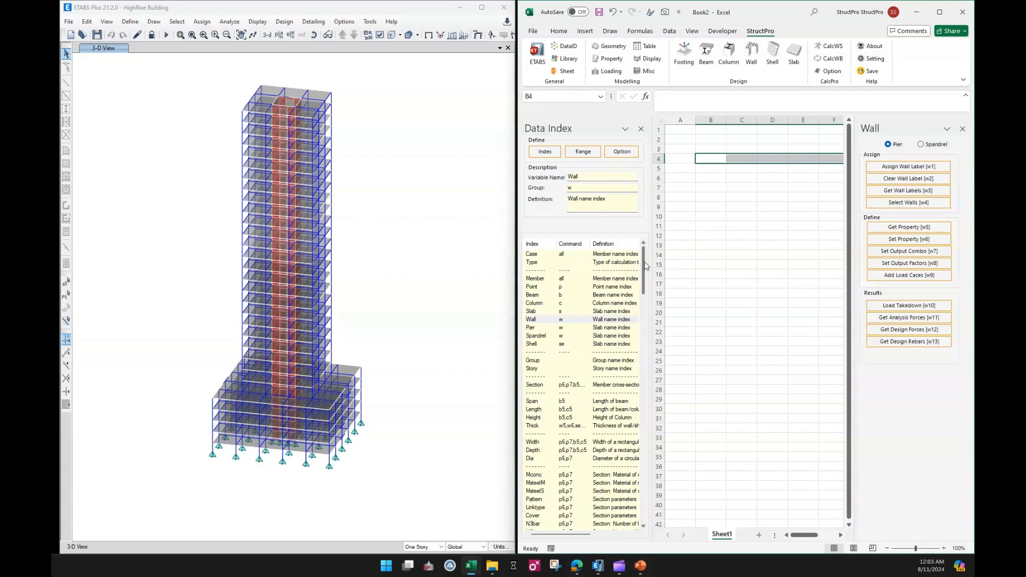
click(544, 320)
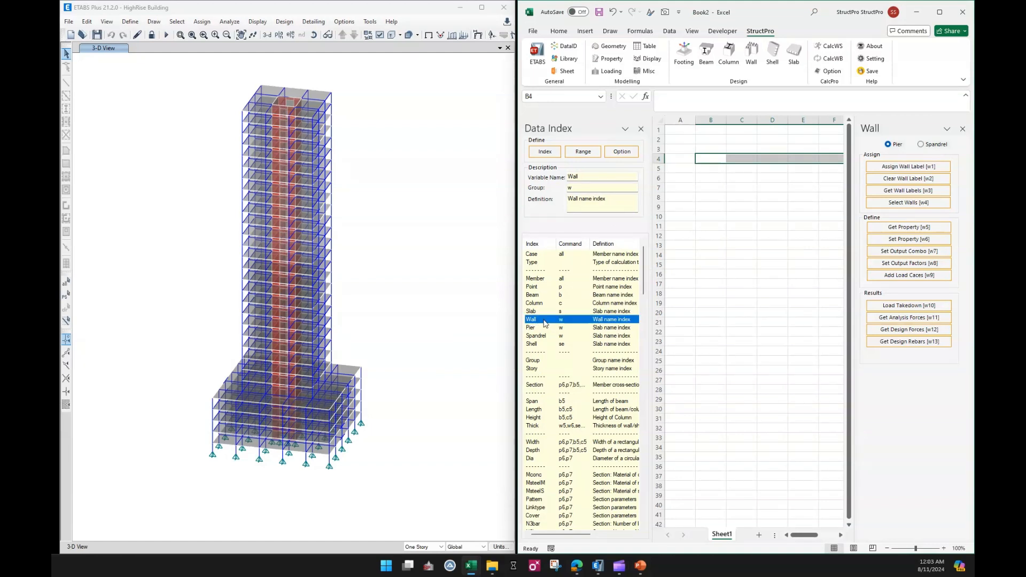
shift+click(549, 336)
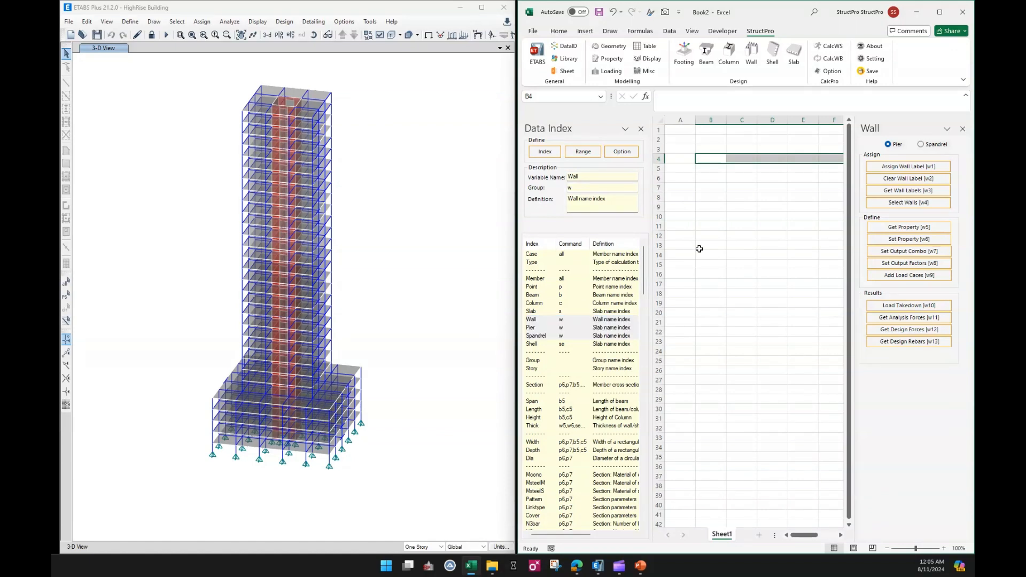
Insert the Pier index variable into cell B4.
click(729, 282)
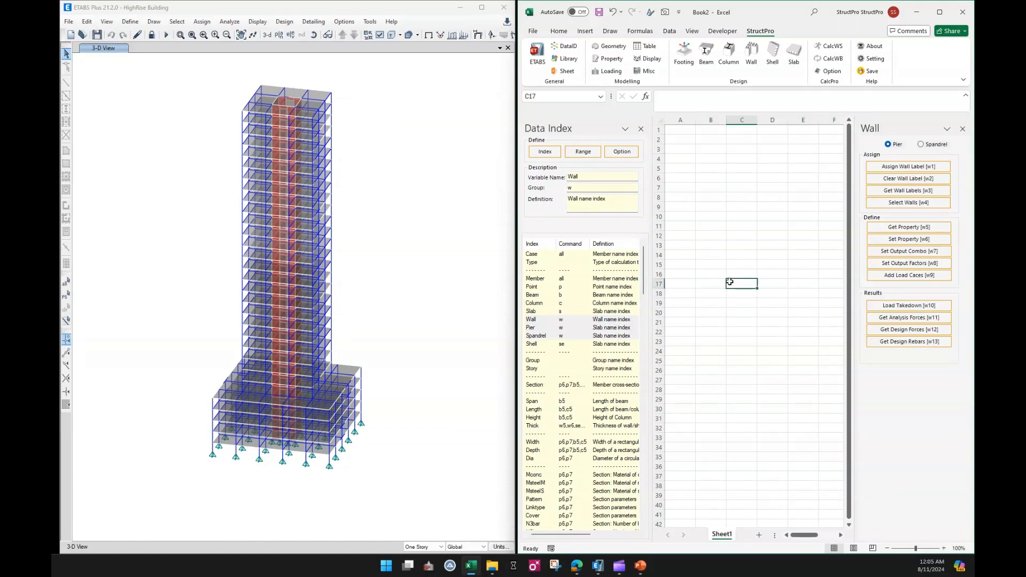
click(551, 327)
click(705, 155)
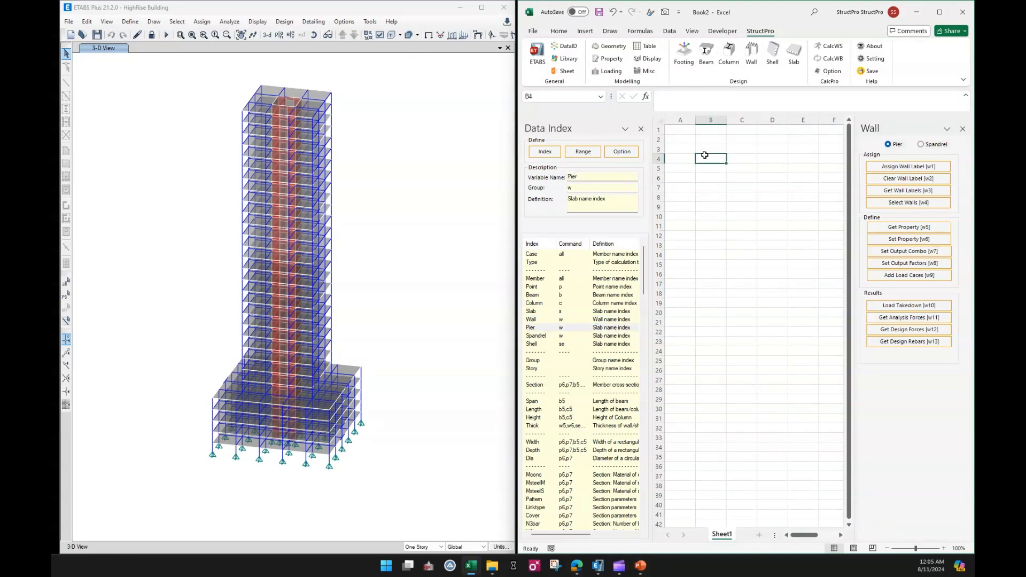
click(554, 155)
Insert the Spandrel index variable into cell B15.
click(710, 263)
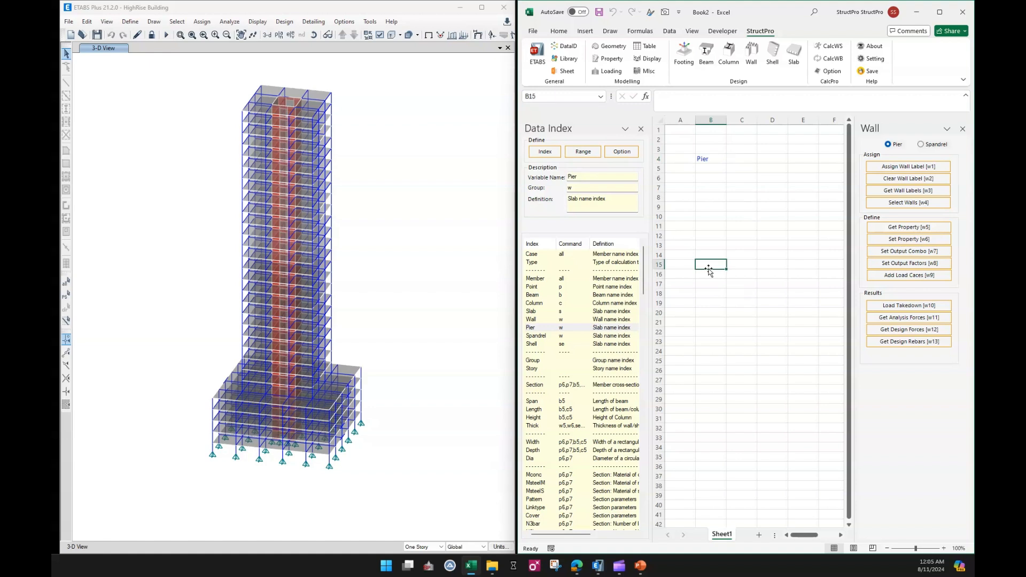
click(543, 337)
click(551, 154)
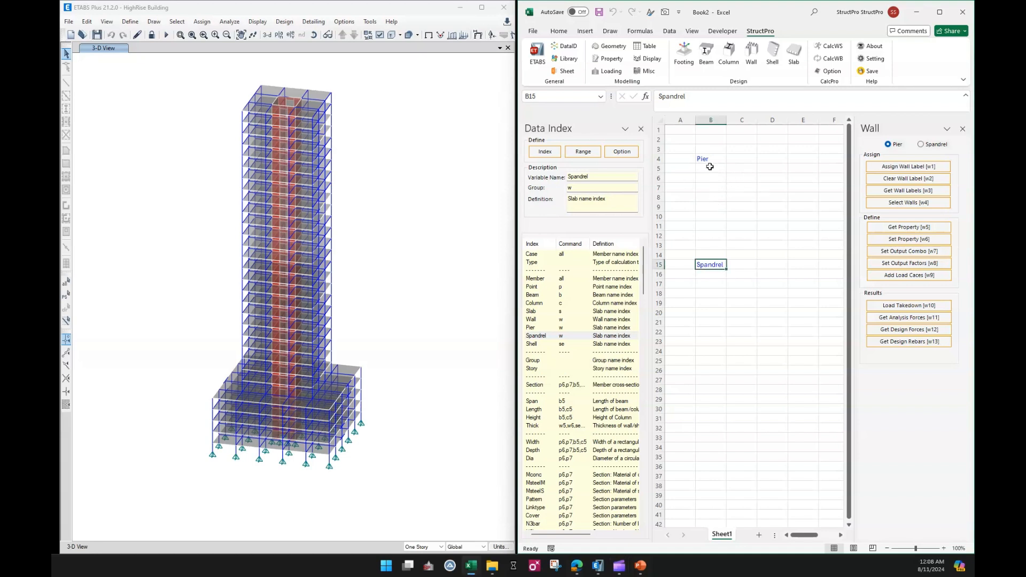
Enter the pier labels P1 and P2 in cells B5 and B6.
click(710, 168)
text(Pier)
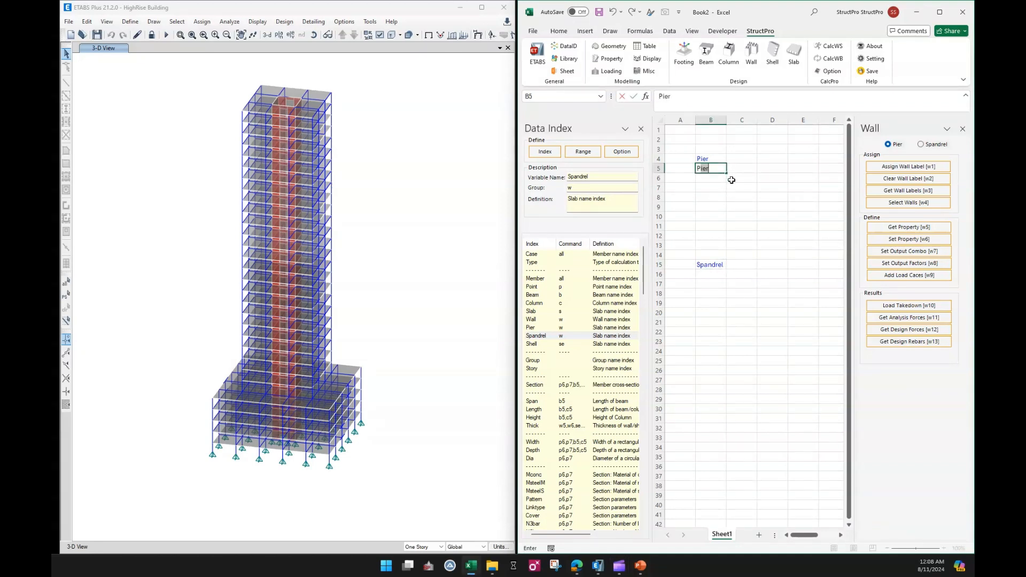
text(1)
key(Return)
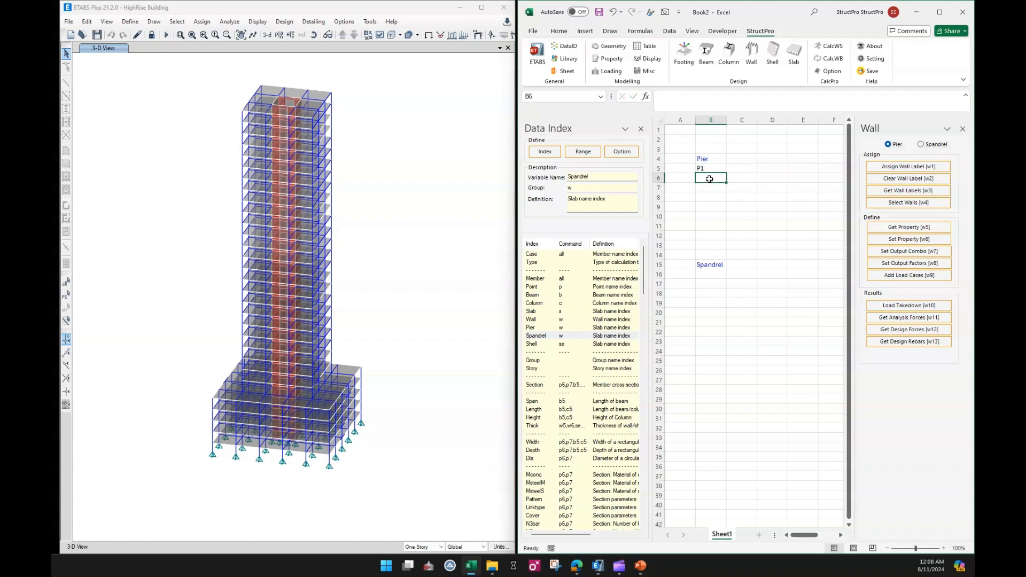
text(P2)
click(709, 189)
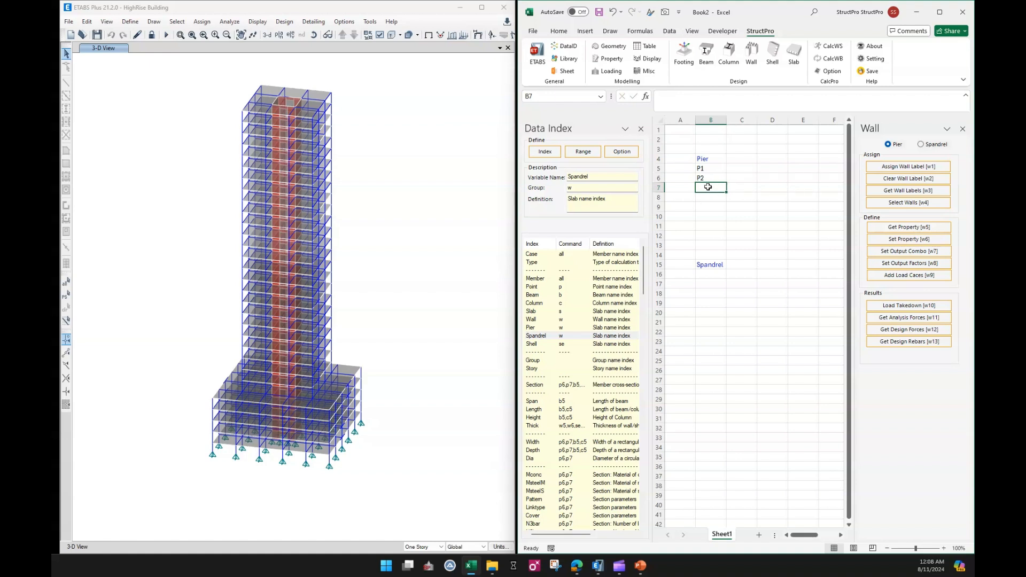
Enter the spandrel labels S1 and S2 in cells B16 and B17.
click(709, 274)
text(S1)
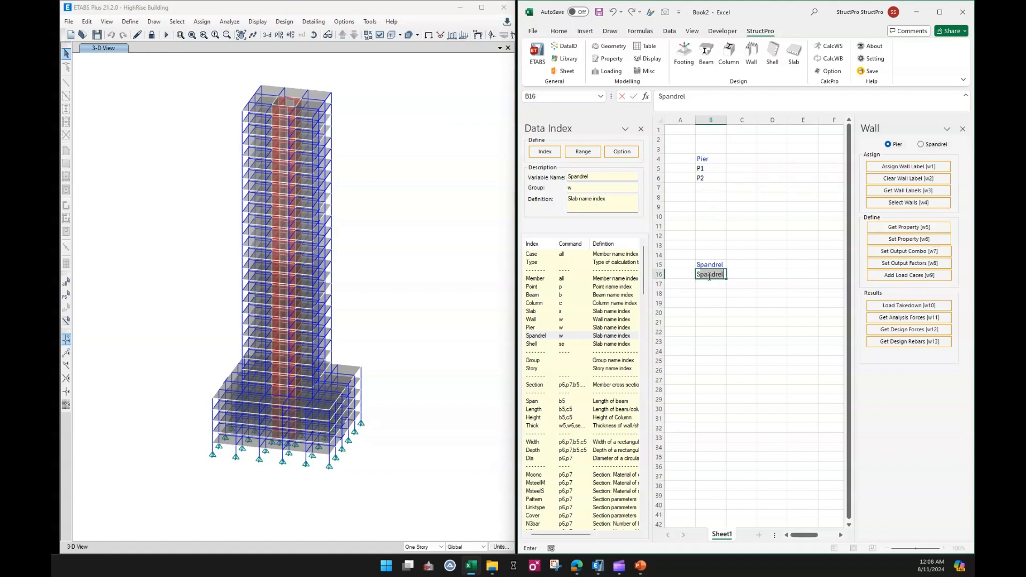
click(713, 284)
text(S2)
click(712, 303)
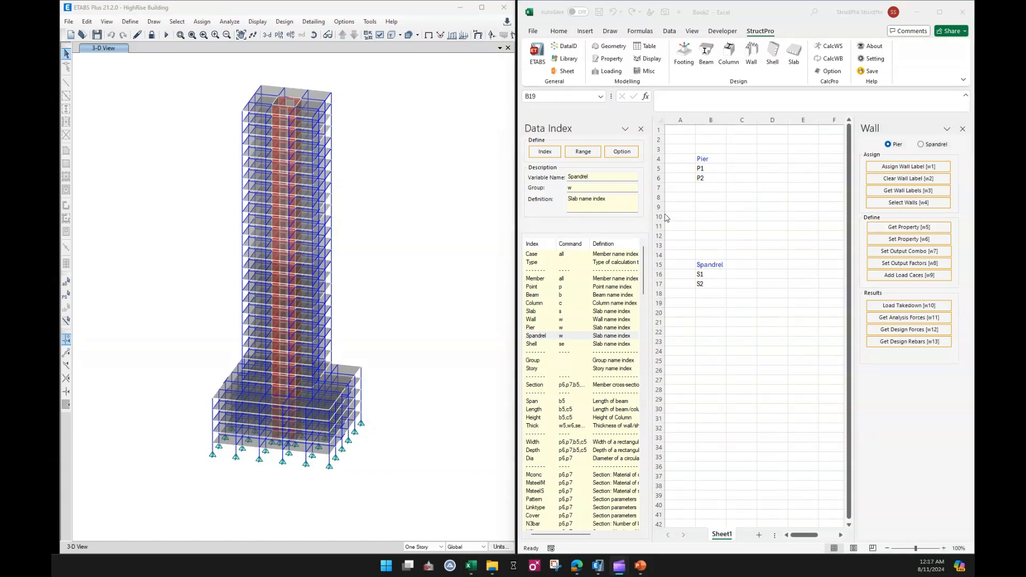
Select all wall objects in the ETABS model by object type.
click(461, 195)
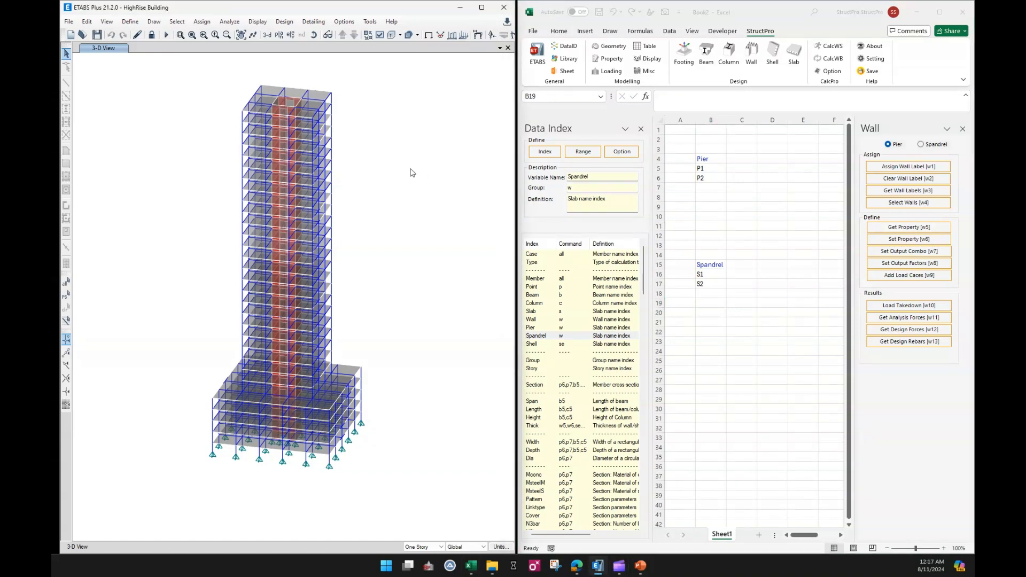
key(alt+s)
key(Right)
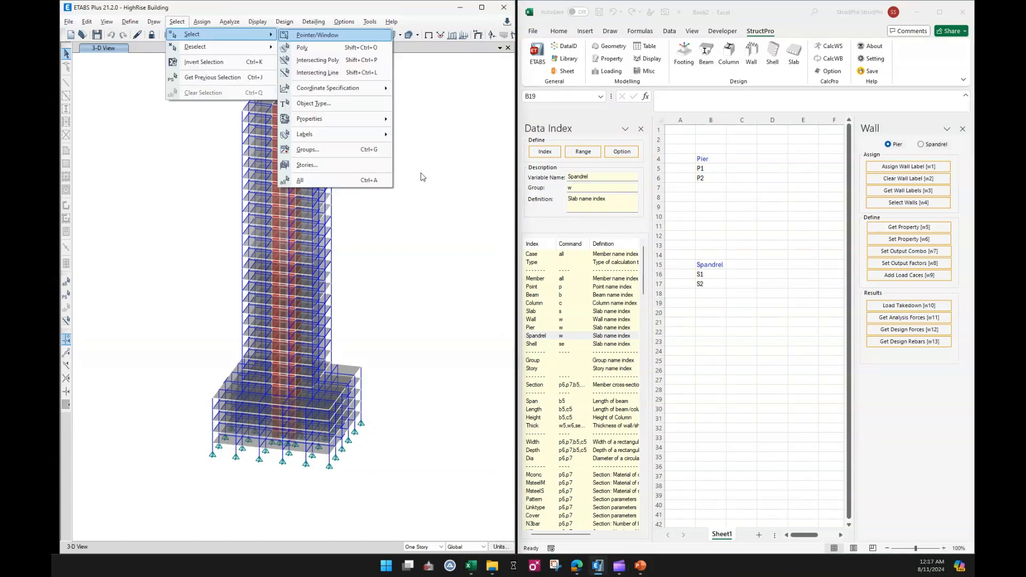
click(474, 162)
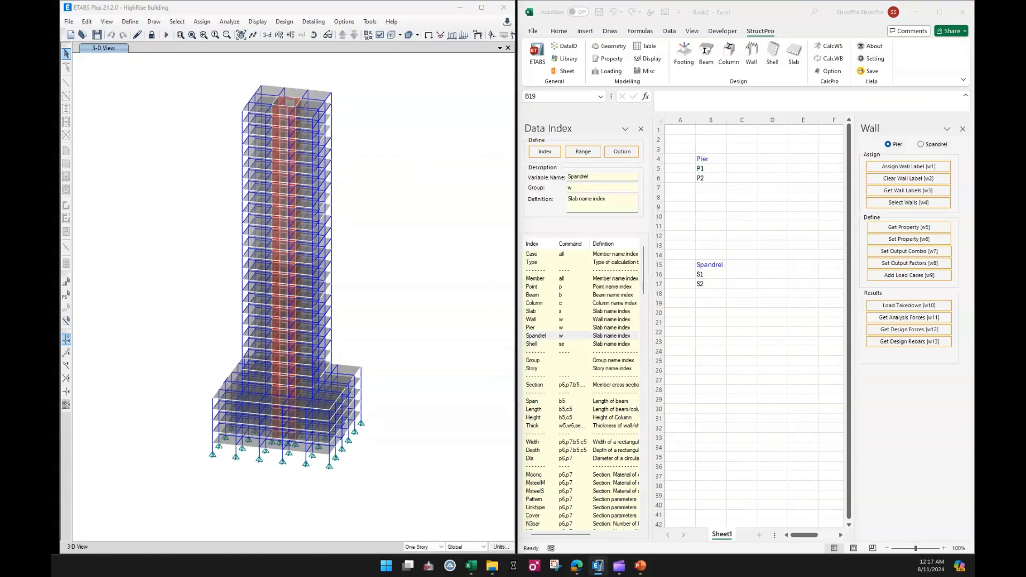
click(480, 230)
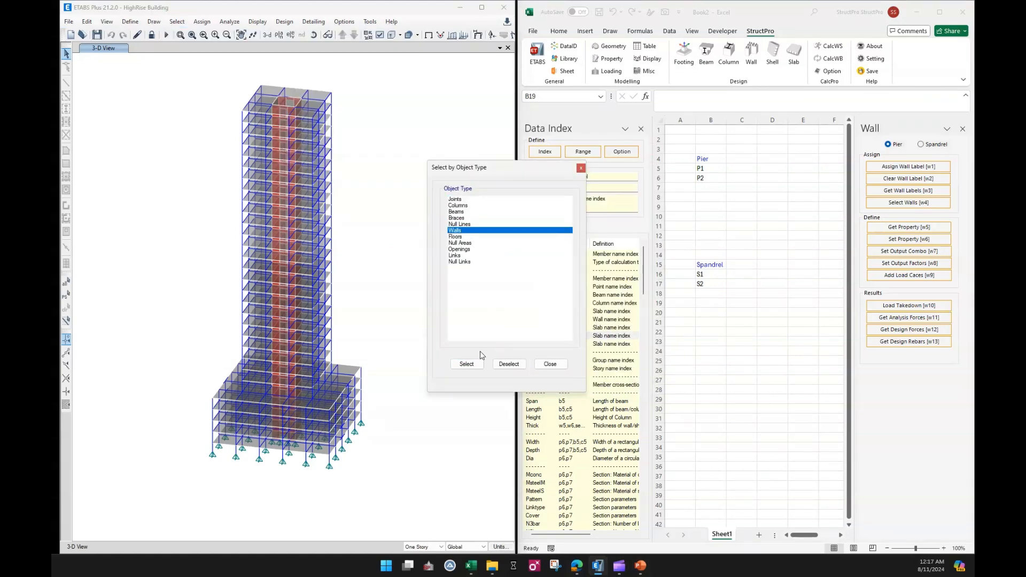
click(467, 364)
click(550, 364)
Show only the selected walls in the 3-D view.
right_click(411, 239)
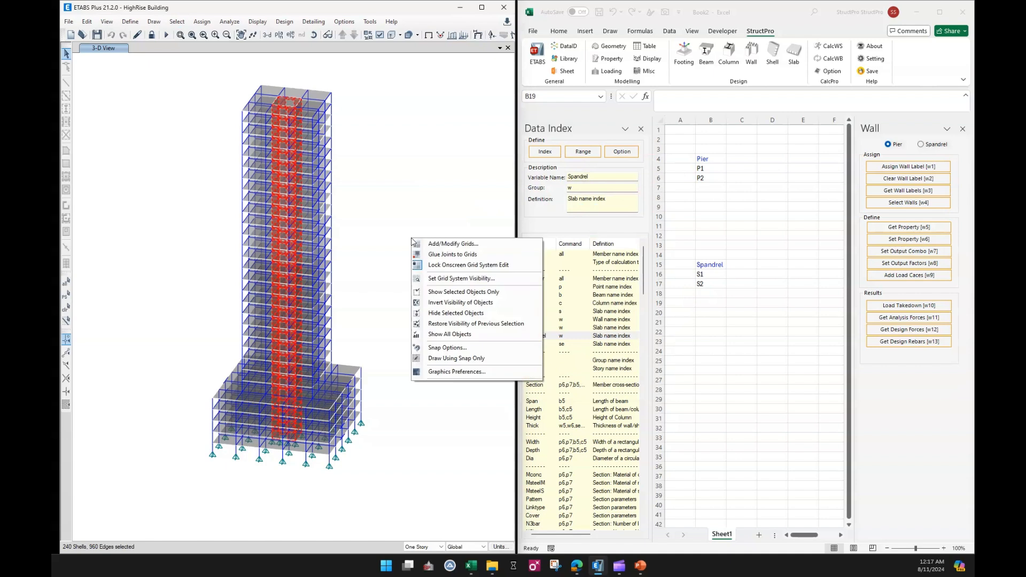
click(450, 292)
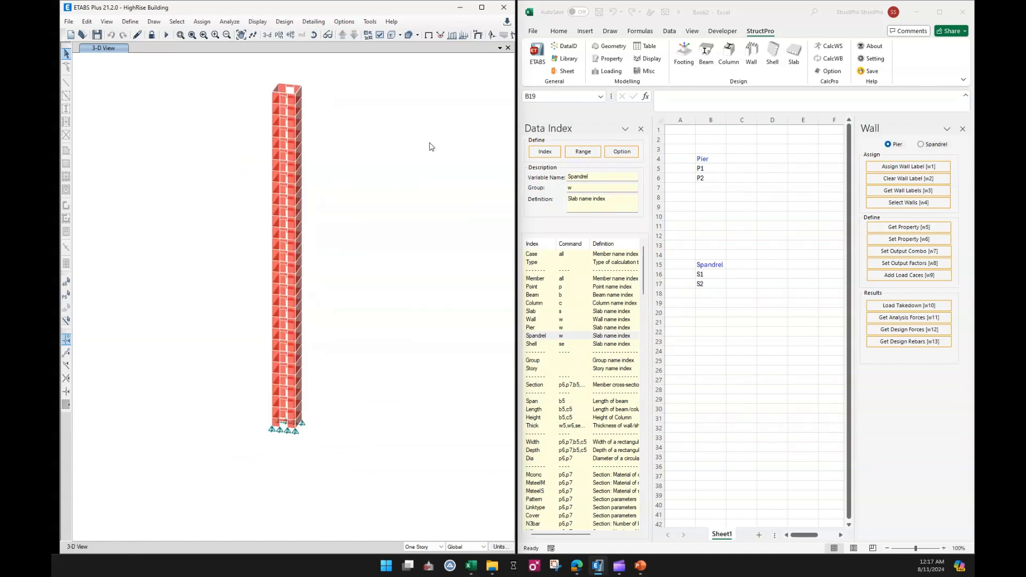
Switch the model to All Stories and select one wall pier along the full building height.
click(736, 229)
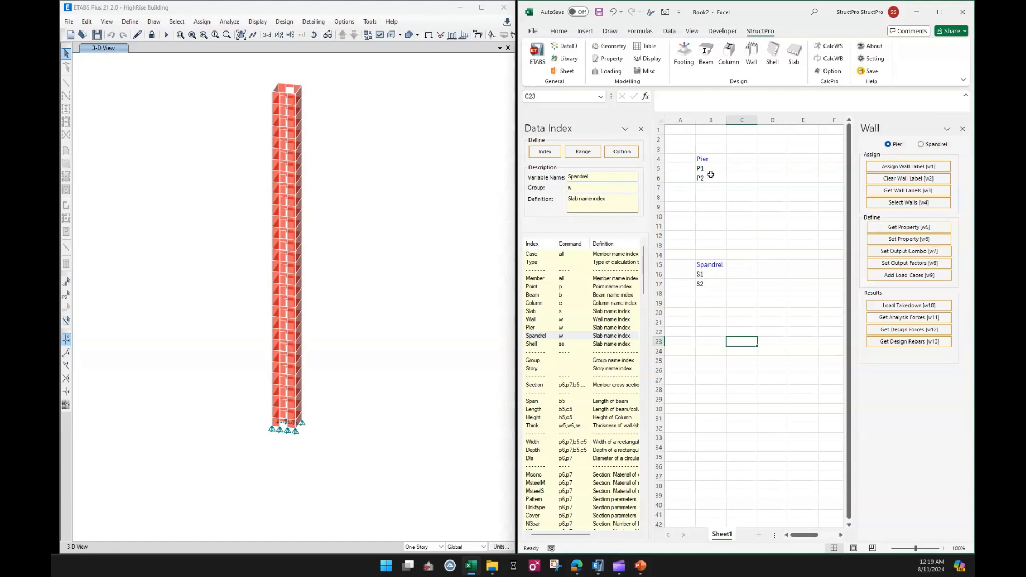
click(713, 170)
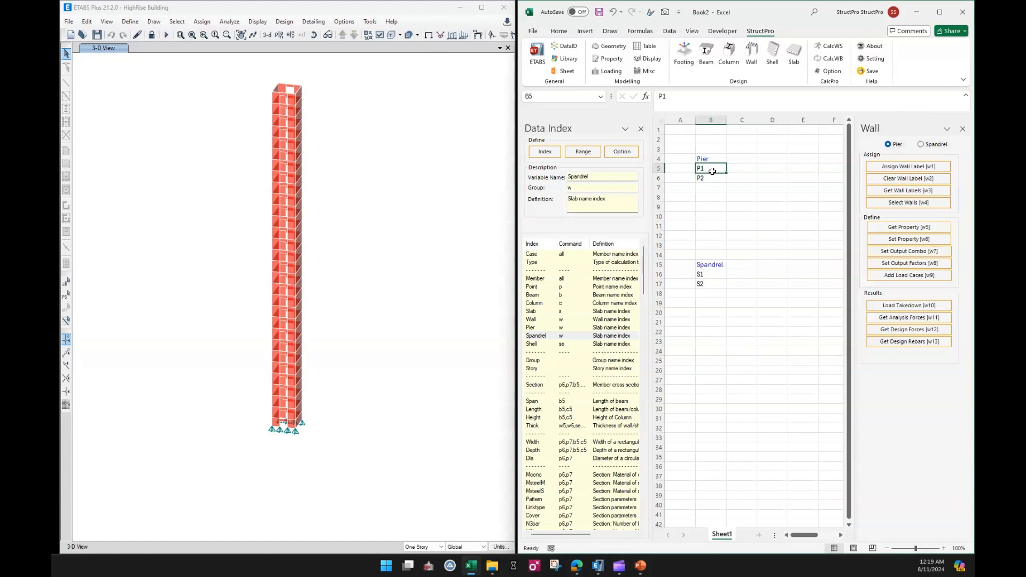
click(422, 547)
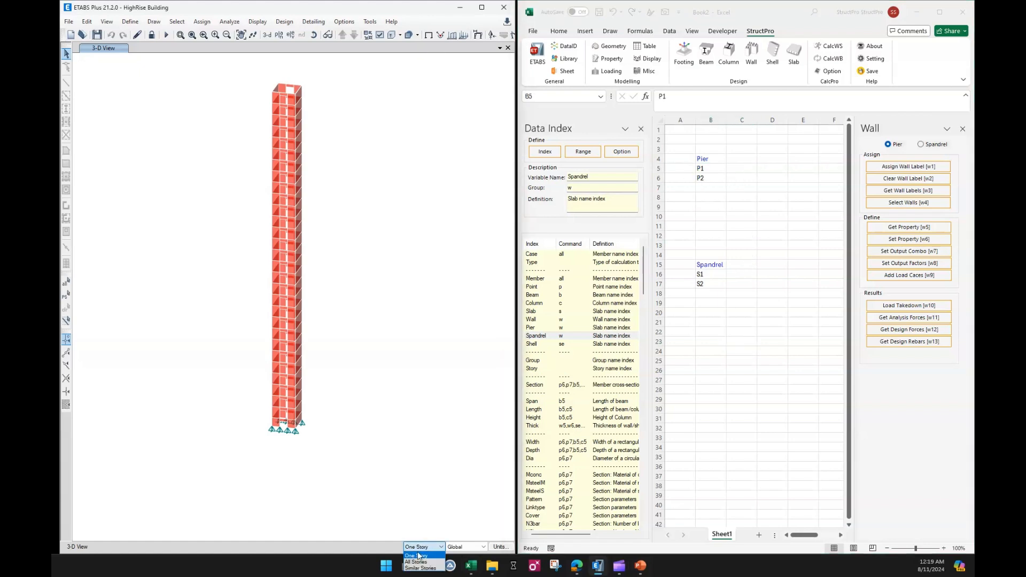
click(416, 562)
scroll(295, 423, up, 3)
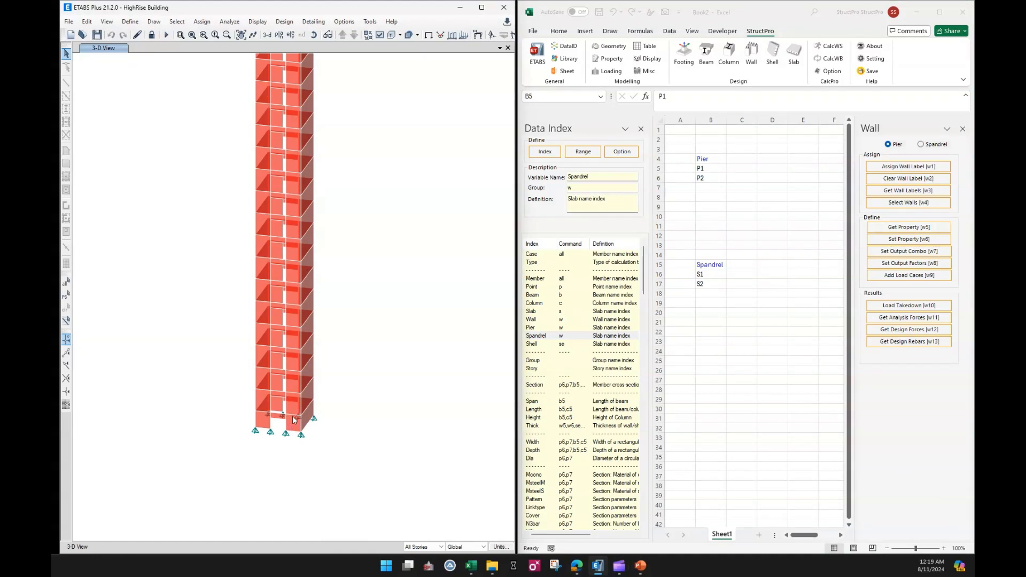
click(294, 409)
scroll(293, 409, down, 4)
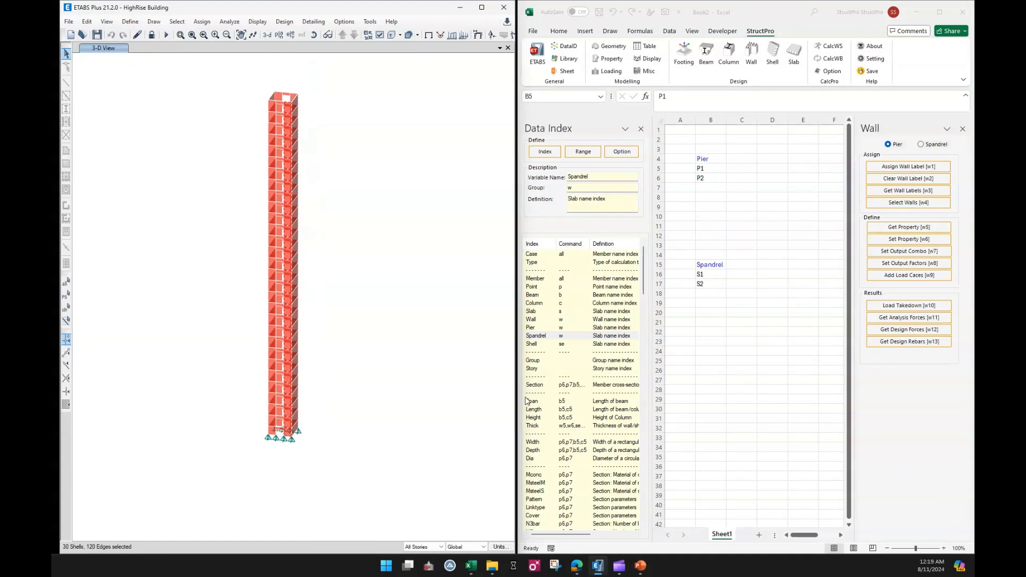
Assign the P1 pier label from cell B5 to the selected walls.
click(711, 168)
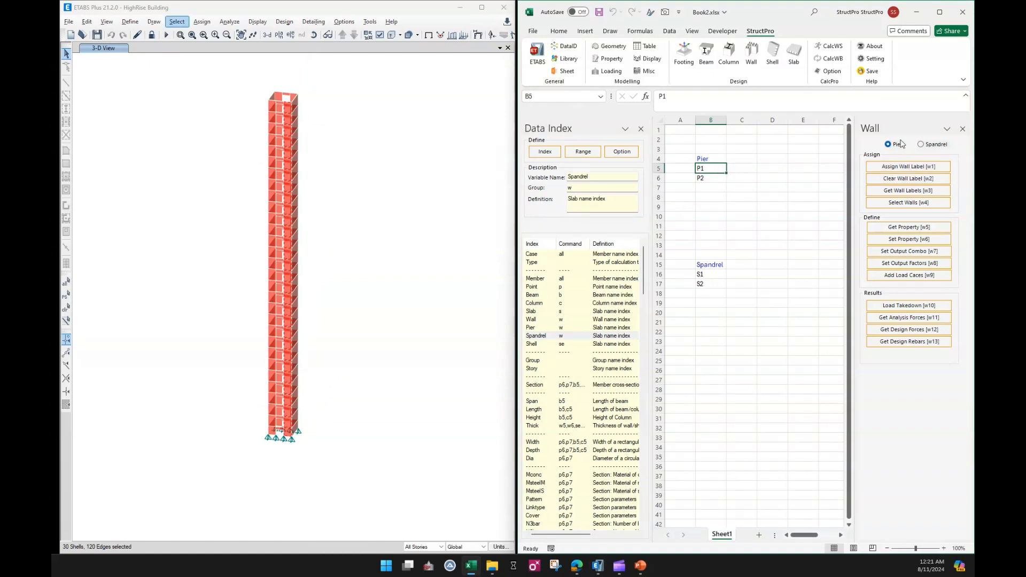
click(899, 168)
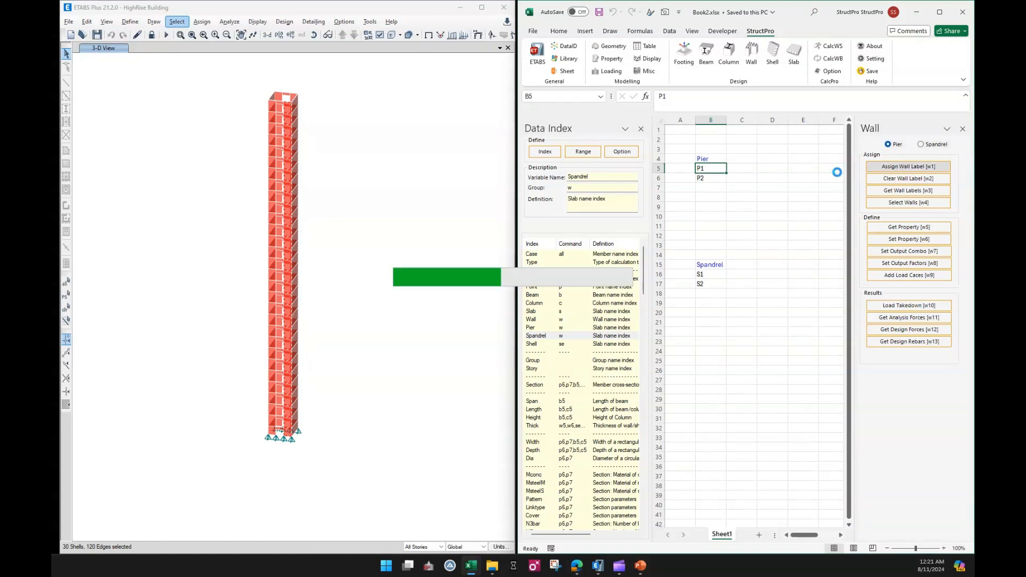
Turn on the display of pier labels in the 3-D view's view options.
click(399, 149)
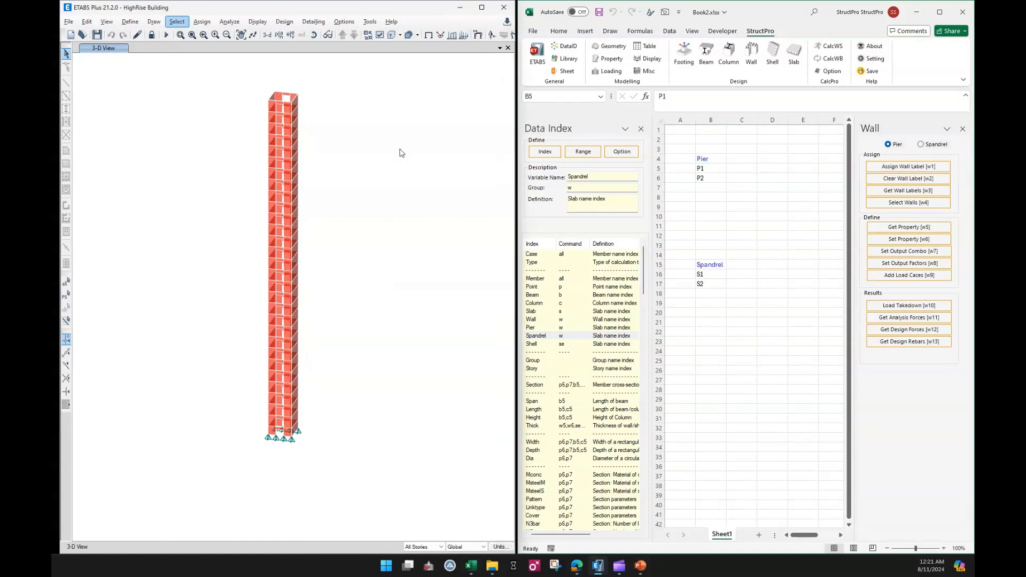
click(378, 35)
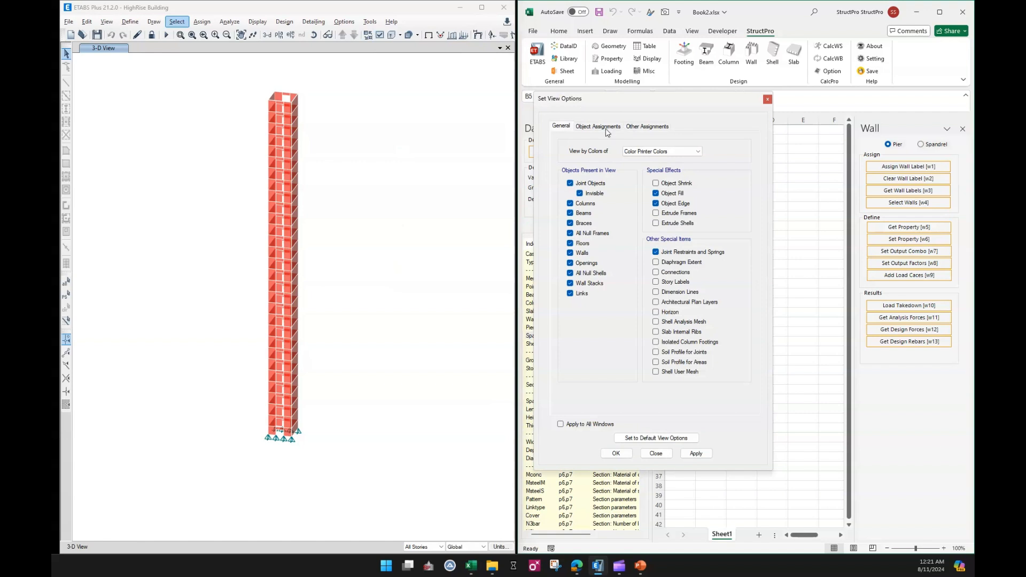
click(608, 133)
click(658, 130)
click(585, 154)
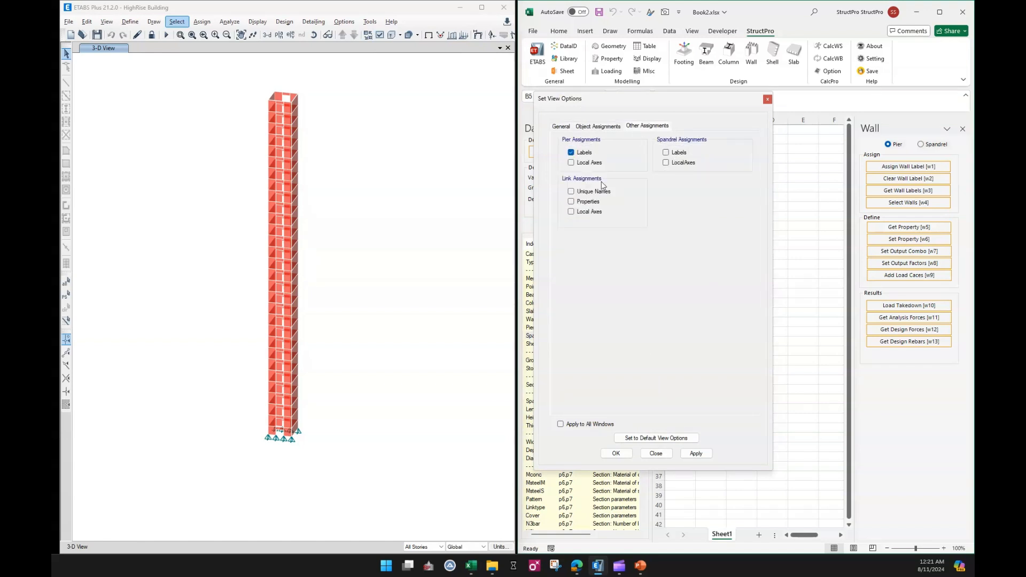
click(609, 454)
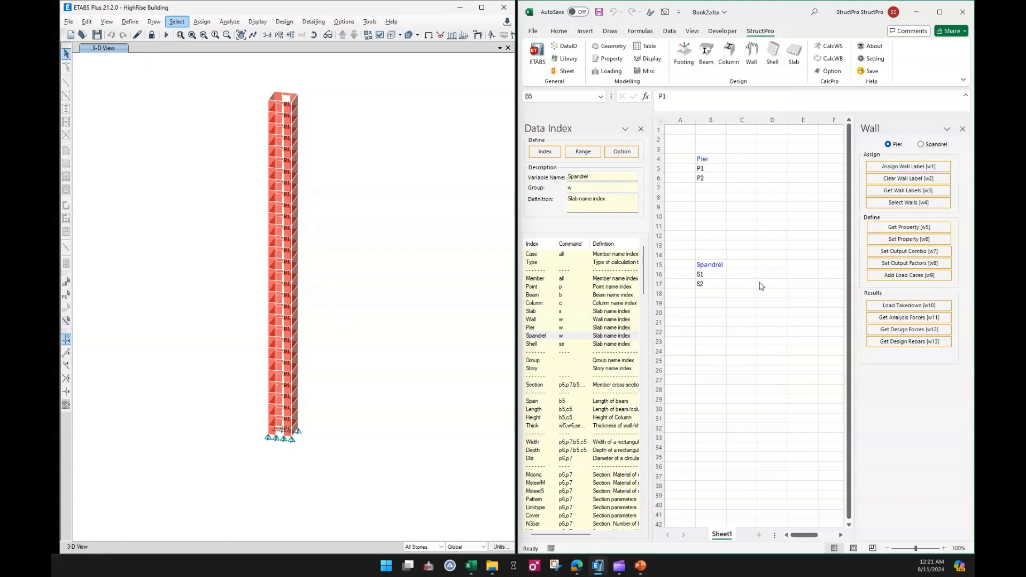
Assign the P2 pier label from cell B6 to the selected walls.
click(710, 179)
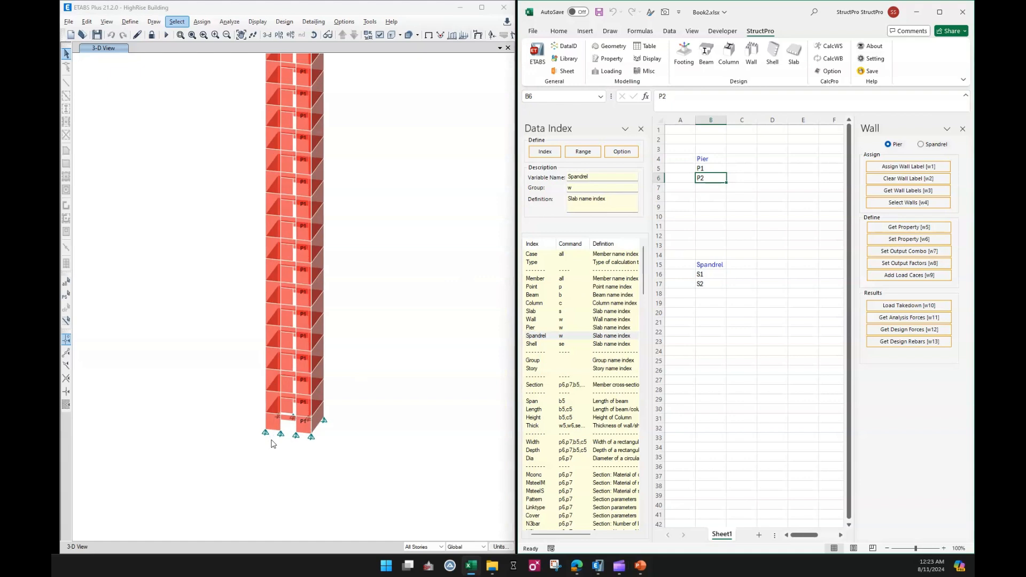
scroll(273, 440, up, 5)
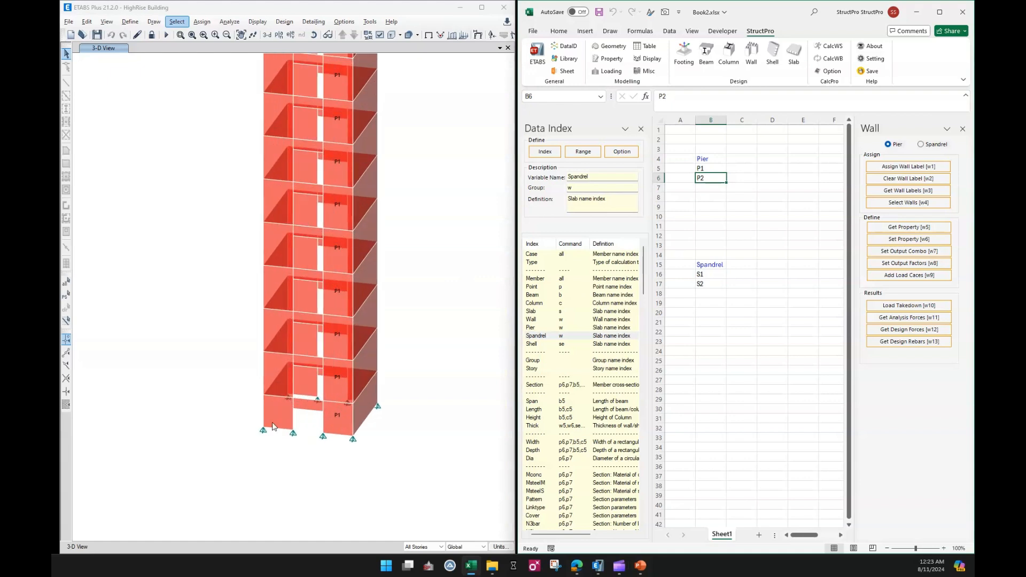
click(893, 170)
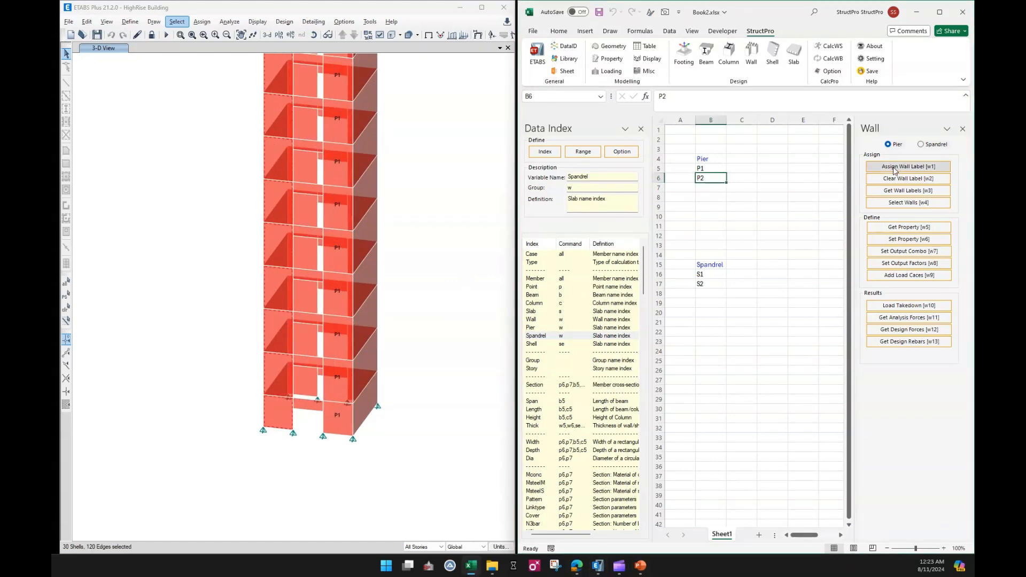
click(894, 170)
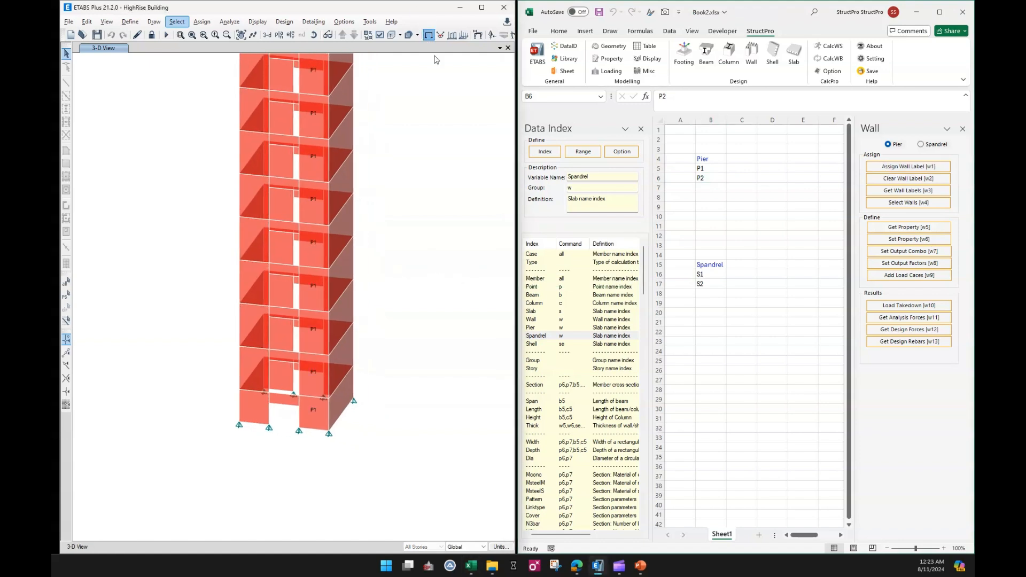
Select the spandrel walls between piers and assign them the S1 spandrel label from cell B16.
scroll(272, 209, down, 3)
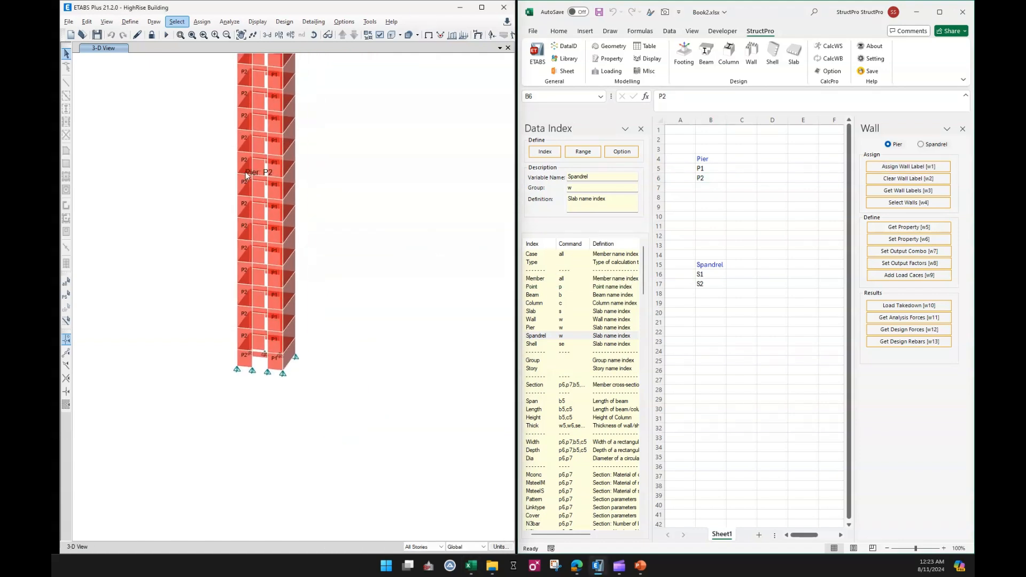
click(327, 35)
mouse_move(344, 268)
mouse_down()
mouse_move(339, 278)
mouse_move(349, 273)
mouse_up()
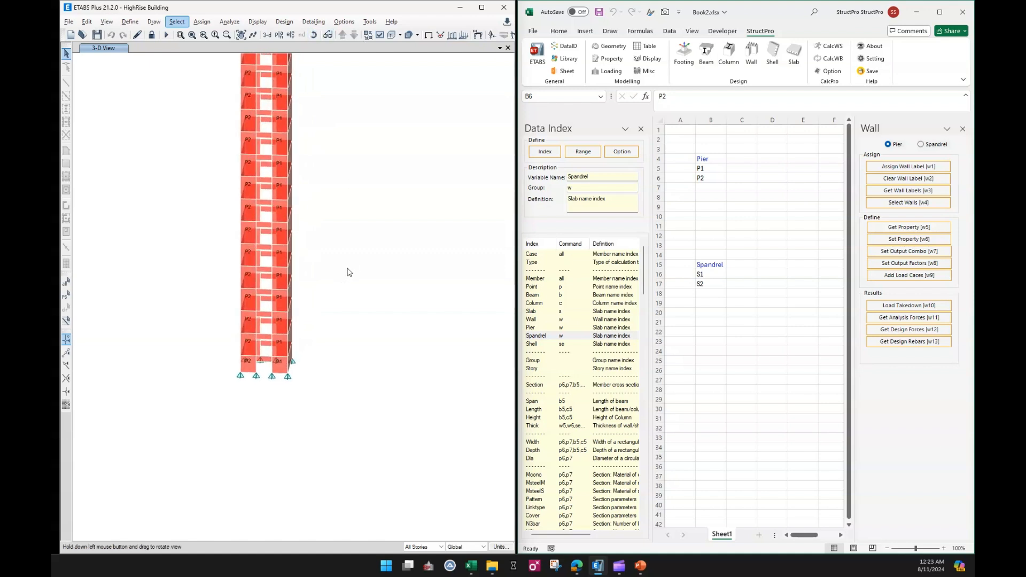
click(701, 275)
scroll(237, 365, up, 5)
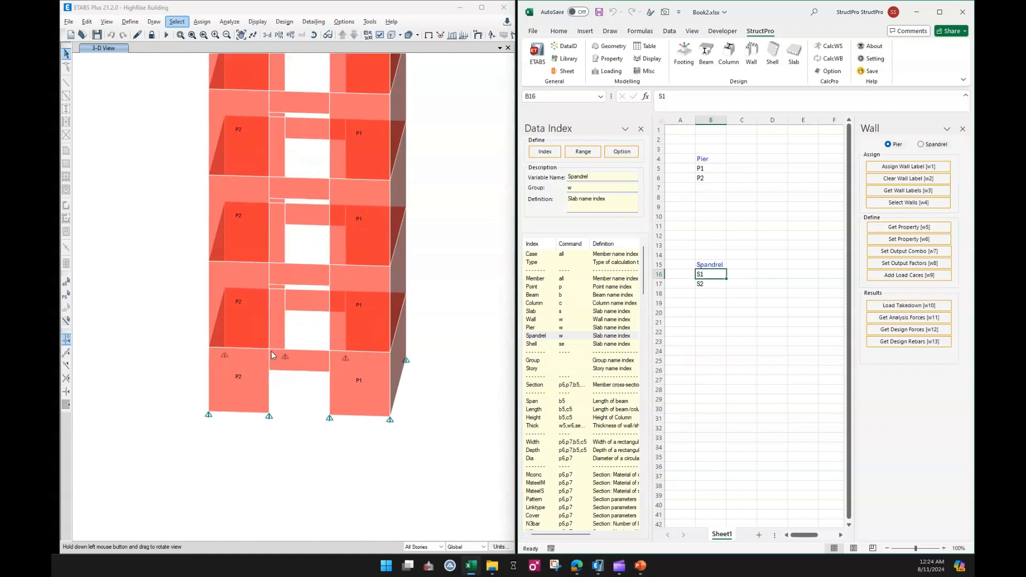
click(309, 284)
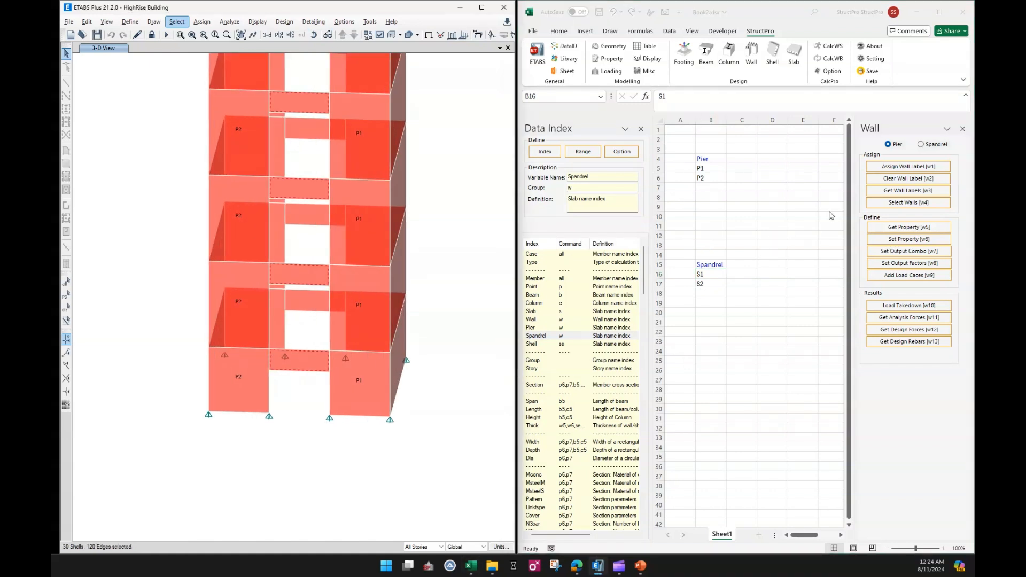
click(933, 148)
click(933, 148)
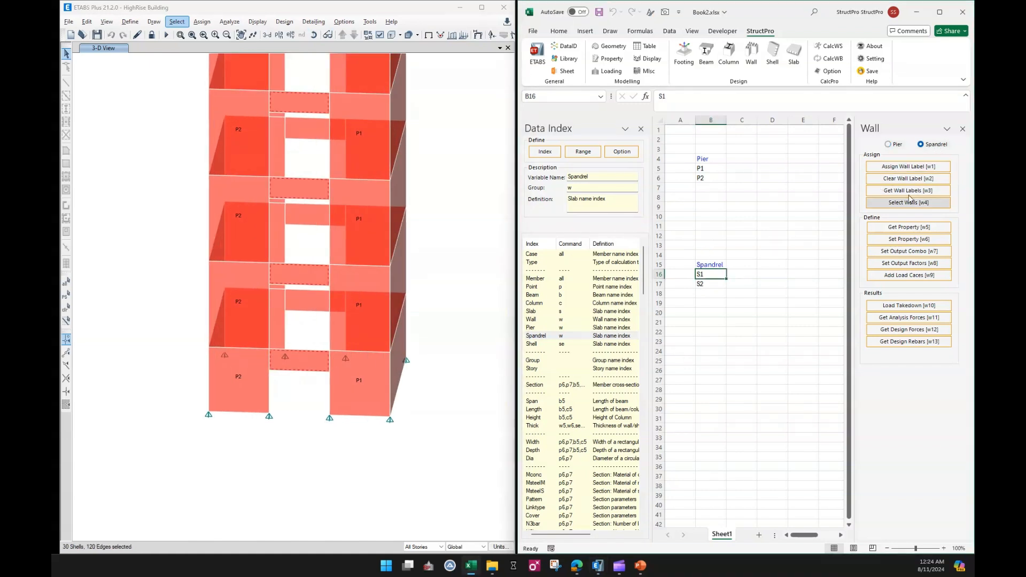
click(893, 166)
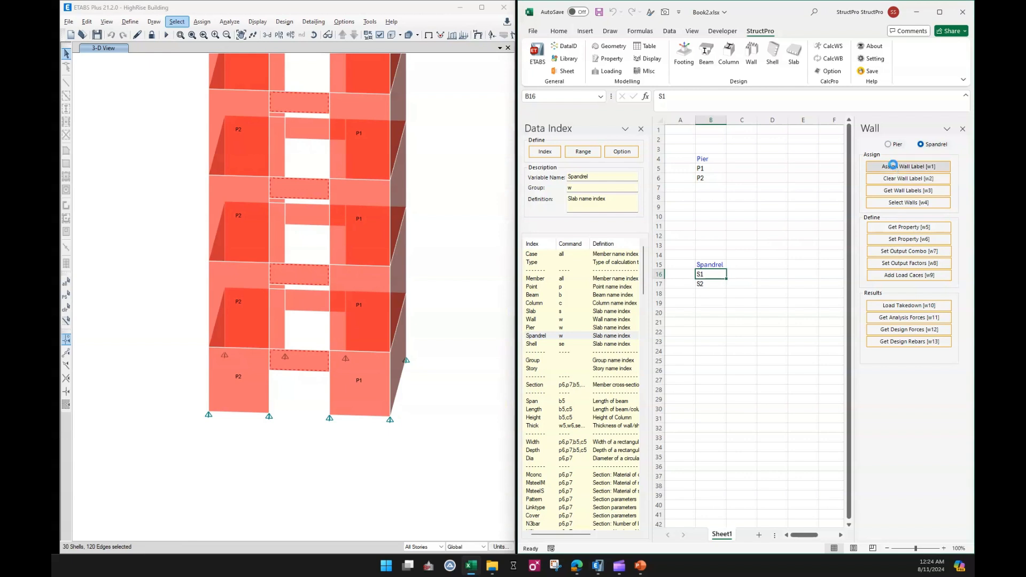
Select the other spandrel walls and assign them the S2 spandrel label from cell B17.
click(304, 308)
click(711, 284)
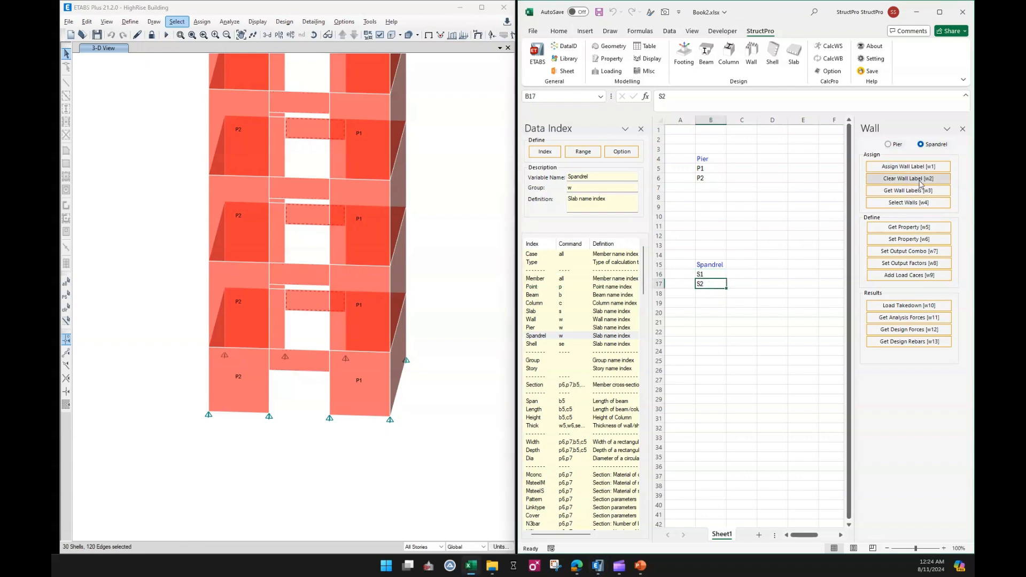
click(918, 167)
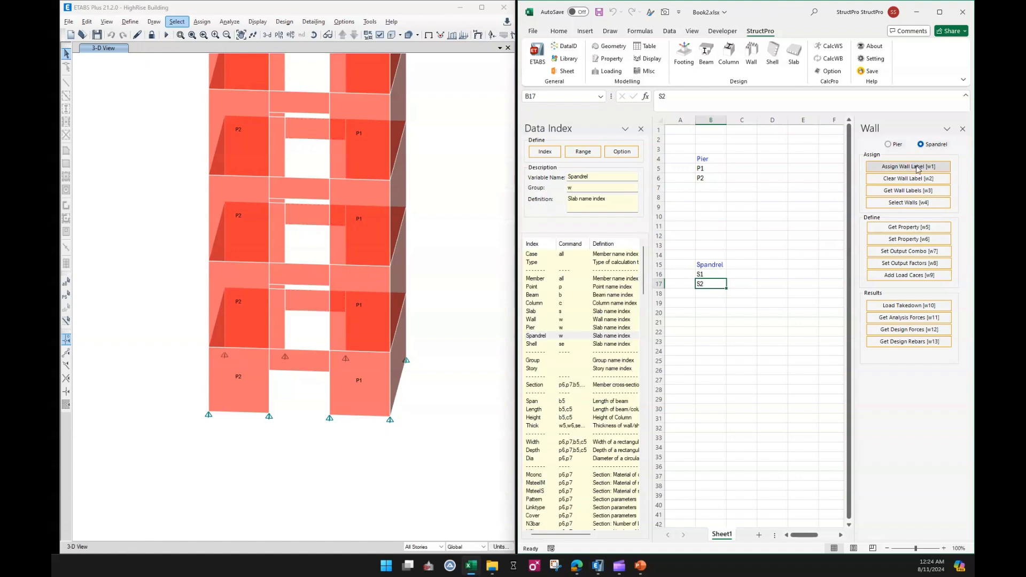
Turn on the display of spandrel labels in the 3-D view's view options.
click(380, 35)
click(641, 126)
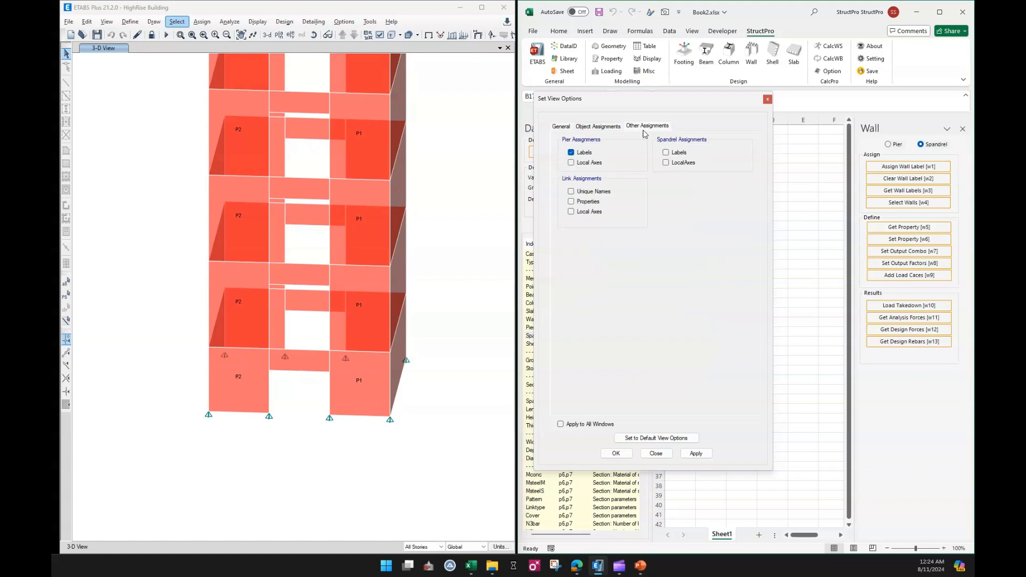
click(666, 152)
click(613, 454)
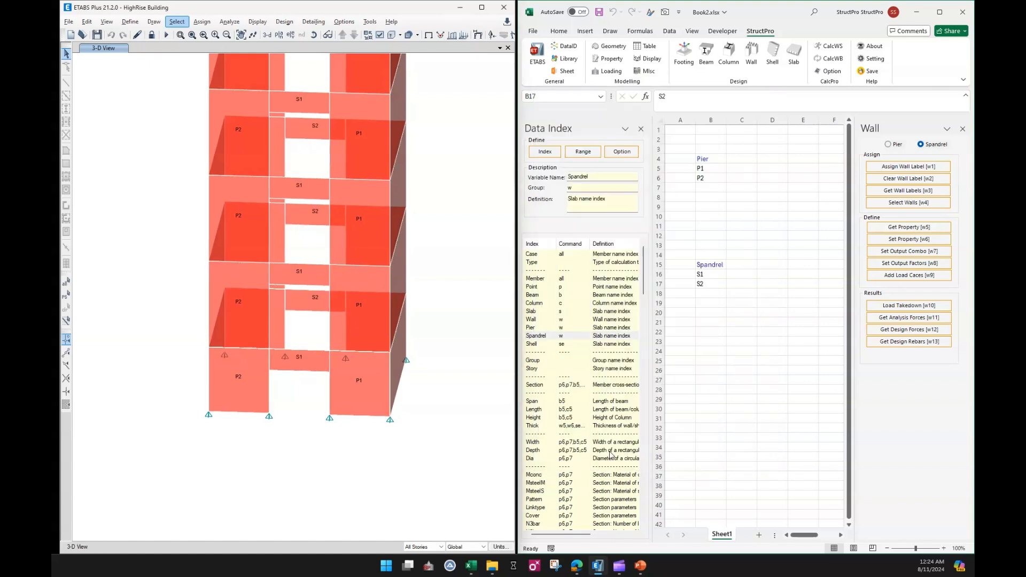
scroll(293, 277, down, 6)
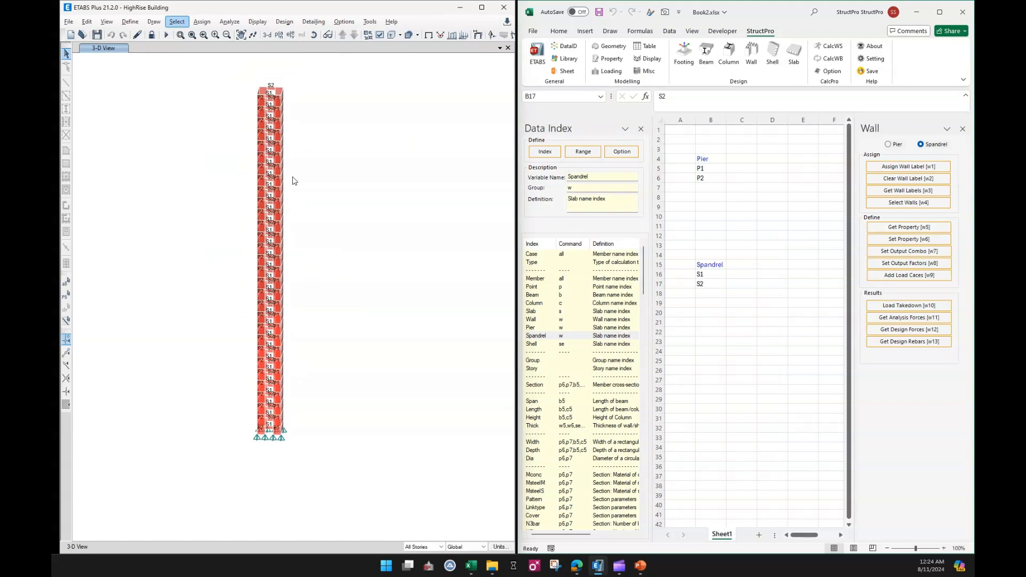
scroll(276, 319, up, 3)
drag(276, 319, 301, 308)
scroll(328, 218, down, 3)
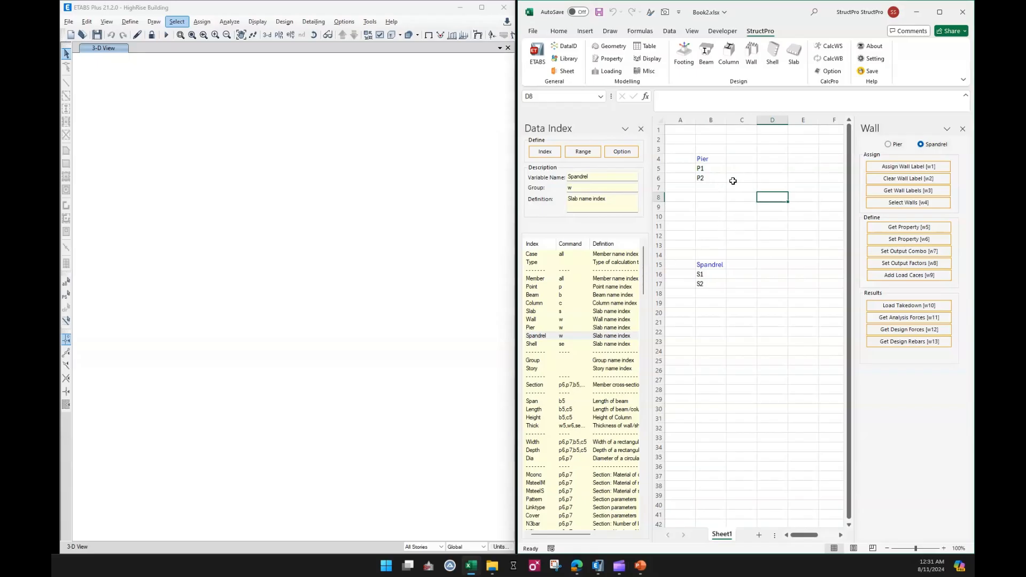
Insert the Section, Thick and Depth index headers in cells C4 to E4 beside the Pier heading.
click(738, 159)
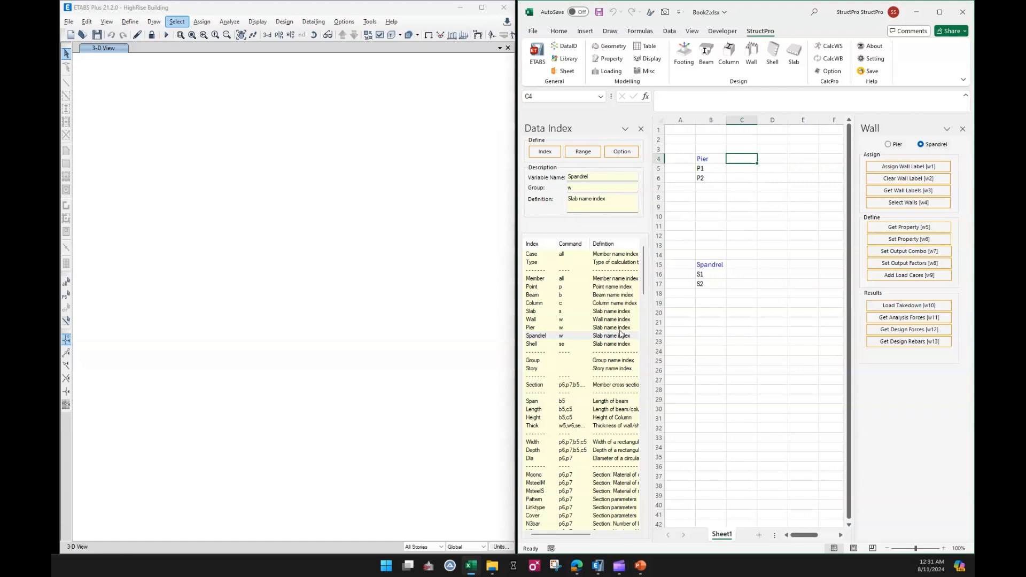
click(536, 386)
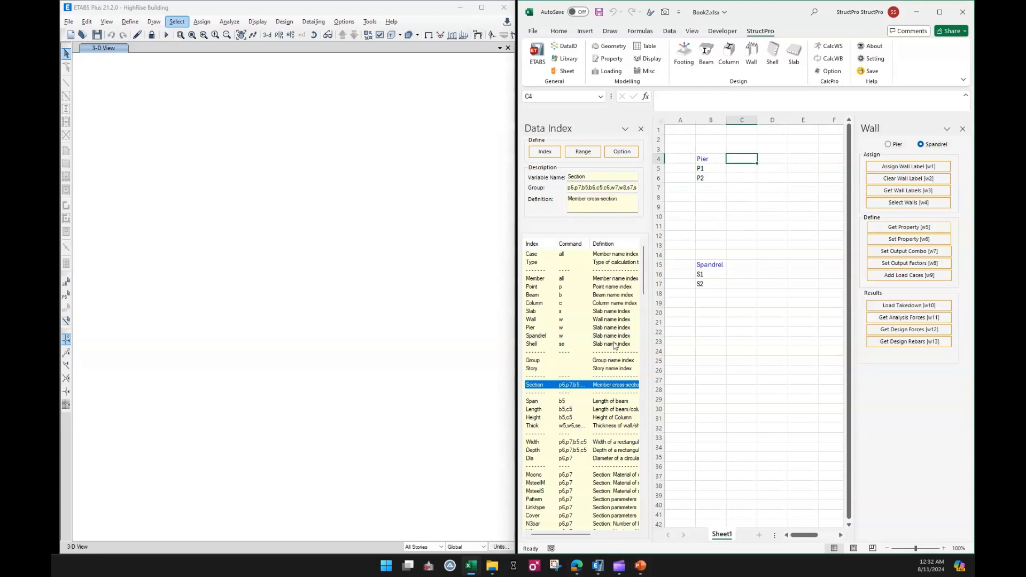
click(572, 157)
click(768, 158)
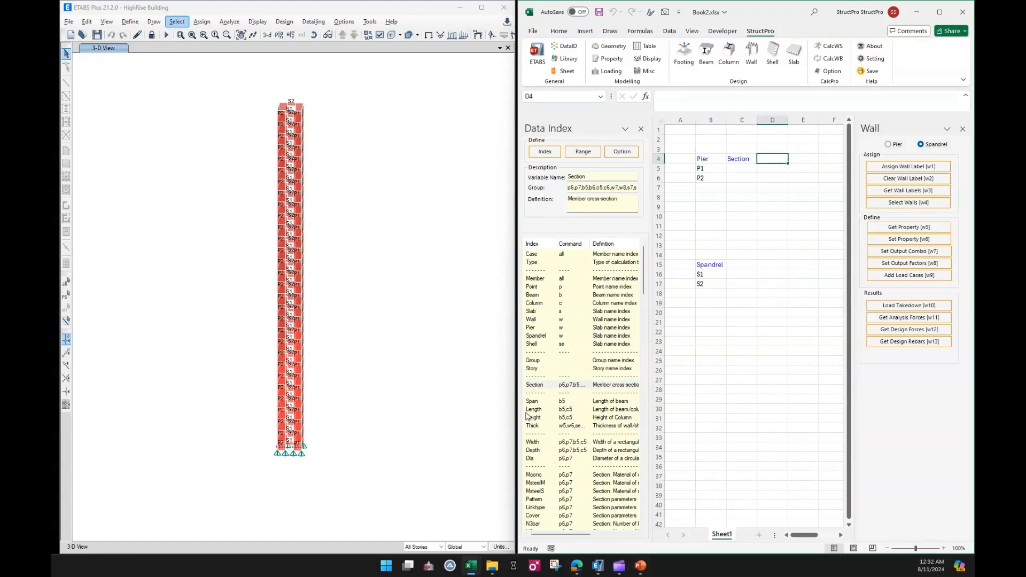
click(545, 426)
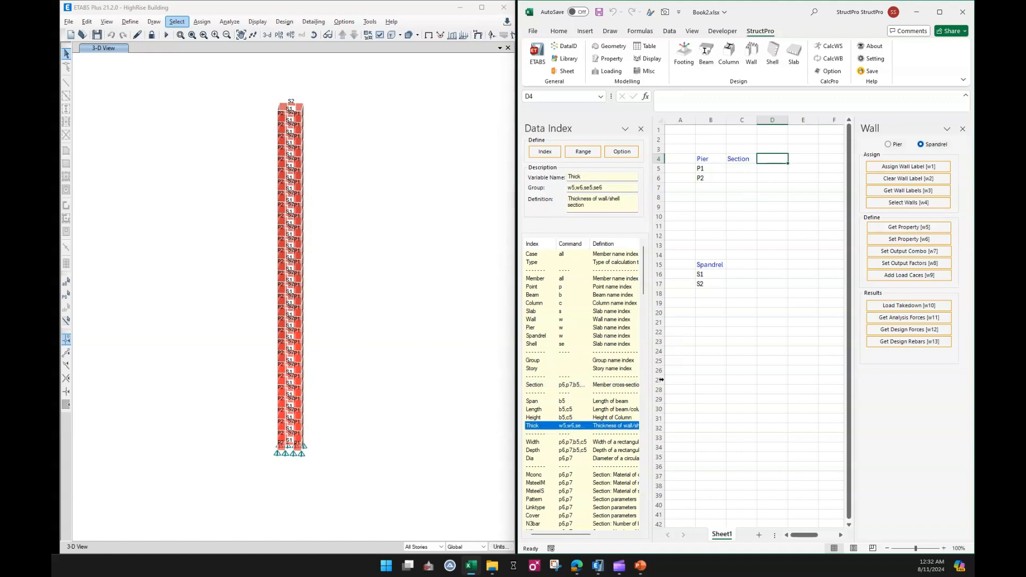
click(545, 153)
click(814, 156)
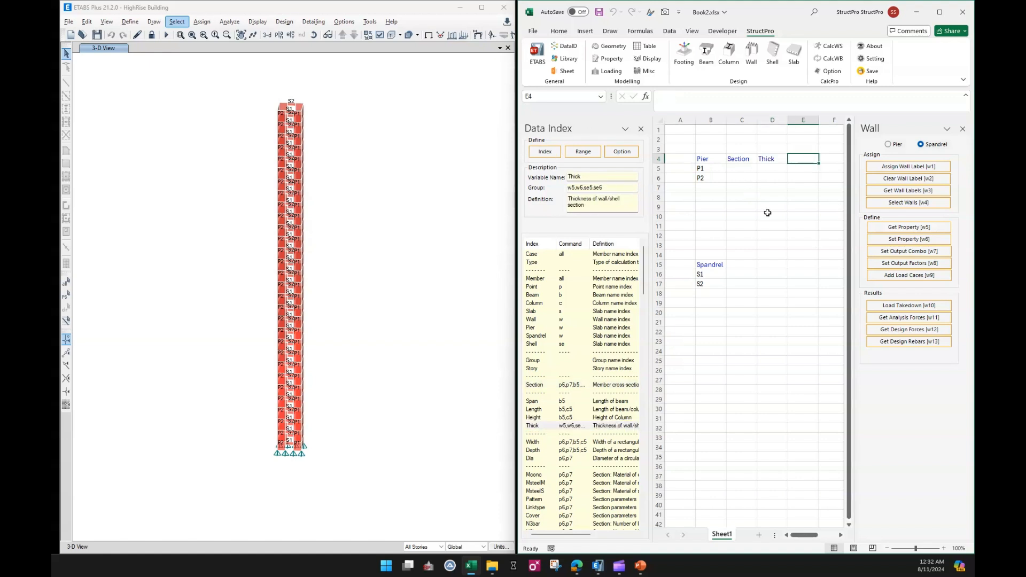
click(561, 451)
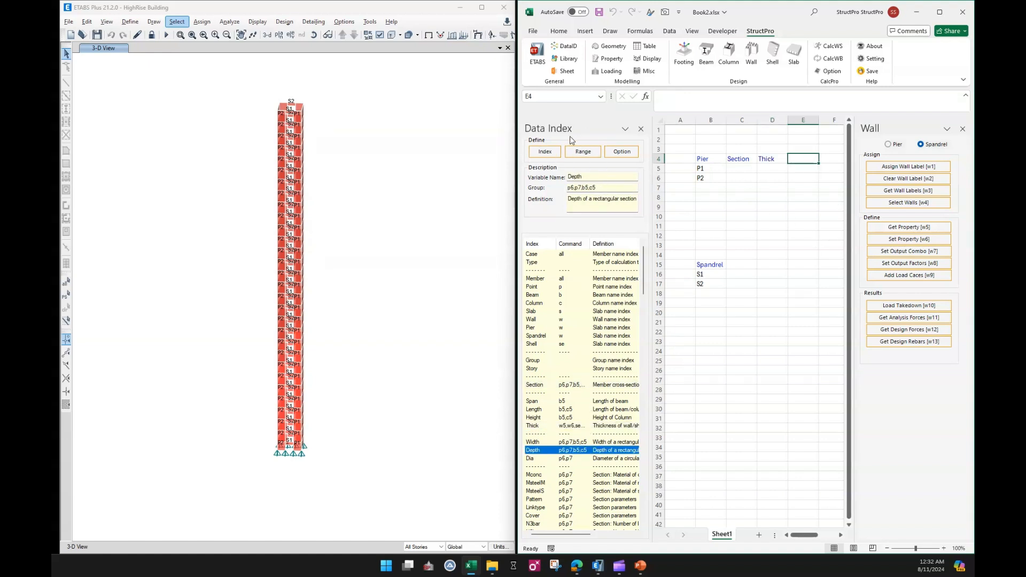
click(545, 152)
Copy the Section, Thick and Depth headers to cells C15 to E15 beside the Spandrel heading.
drag(739, 159, 811, 159)
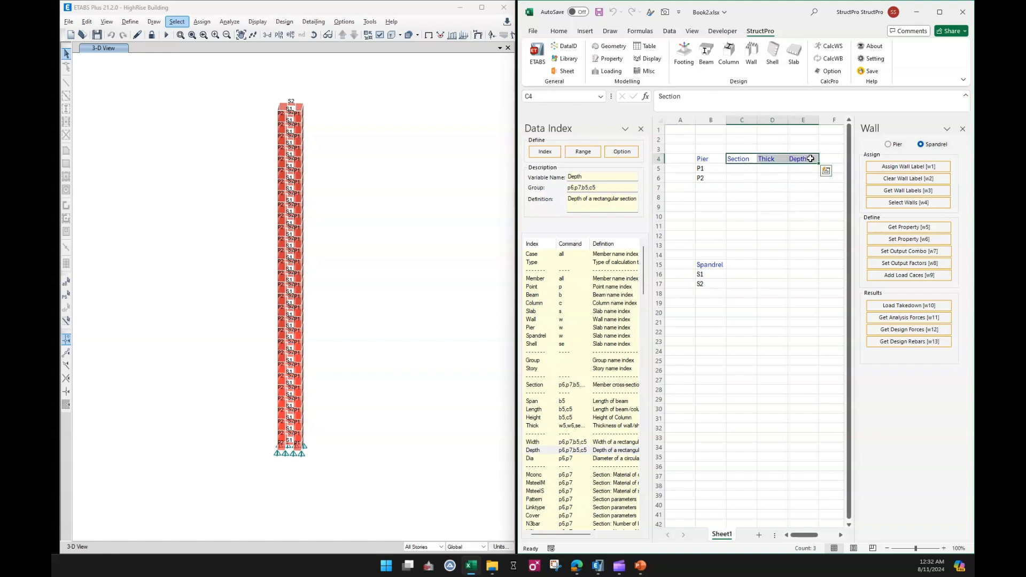
key(ctrl+c)
click(741, 265)
key(ctrl+v)
click(738, 302)
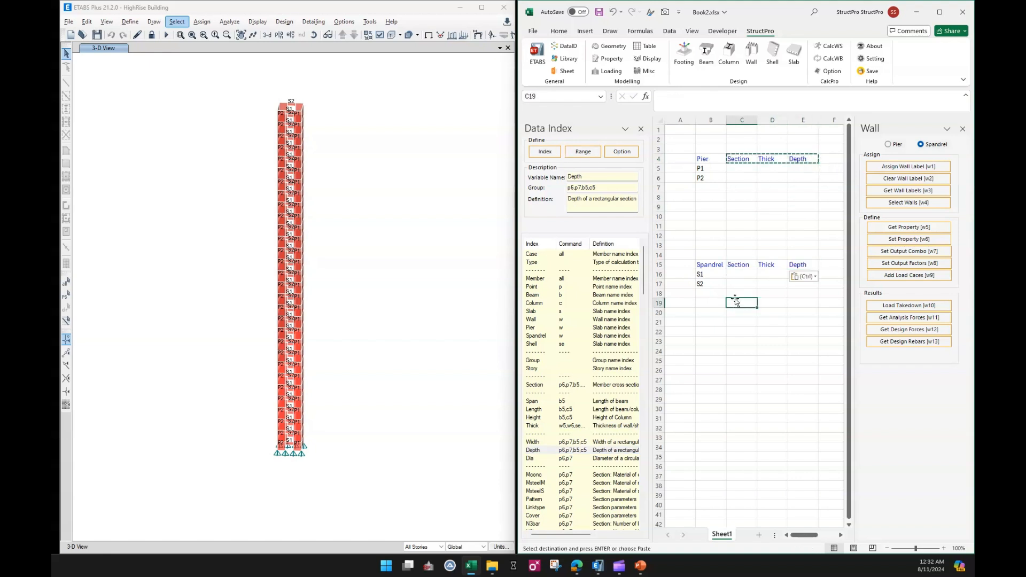
key(Escape)
Delete the P1, P2, S1 and S2 labels from the Pier and Spandrel columns.
click(757, 206)
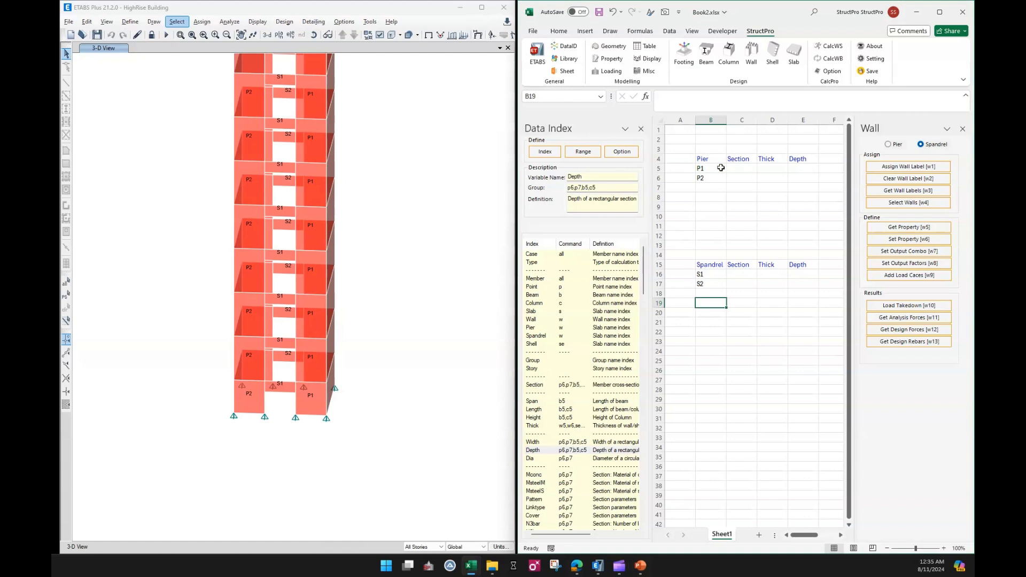
click(720, 168)
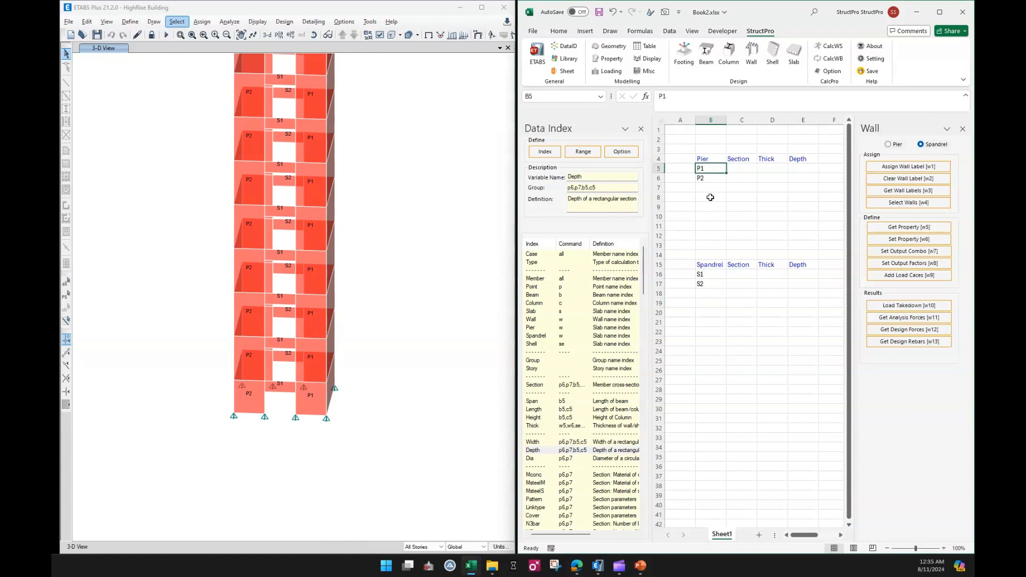
drag(718, 169, 715, 184)
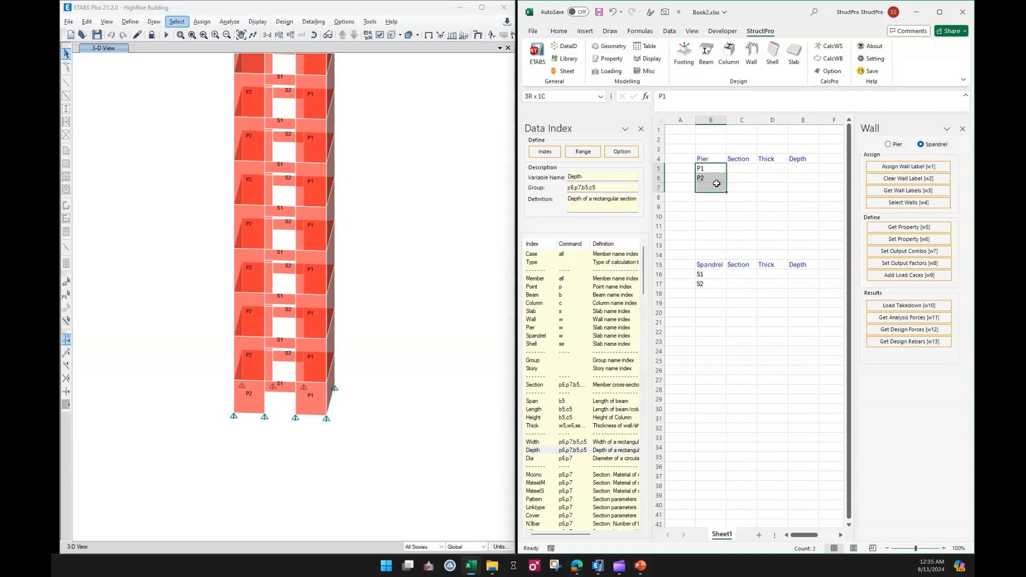
key(Delete)
drag(717, 274, 716, 284)
key(Delete)
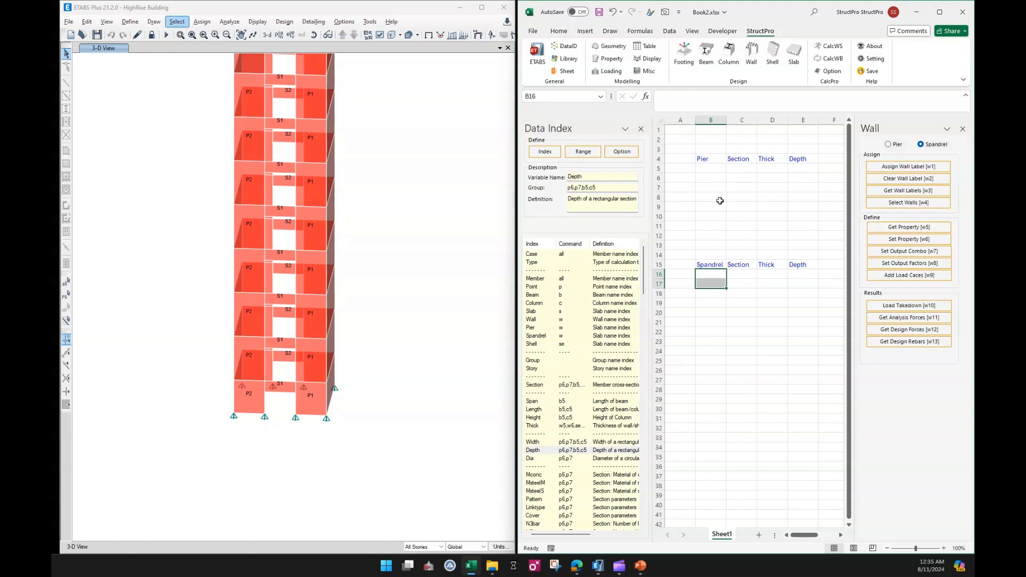
Select the lower-story walls in the model and retrieve their pier labels into cells B5 and B6.
click(713, 169)
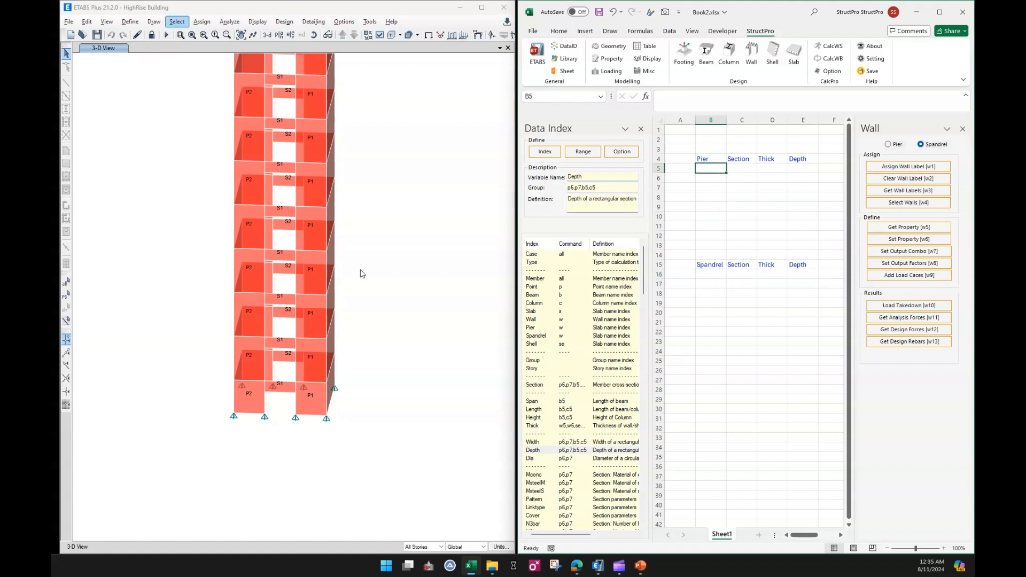
drag(362, 274, 207, 436)
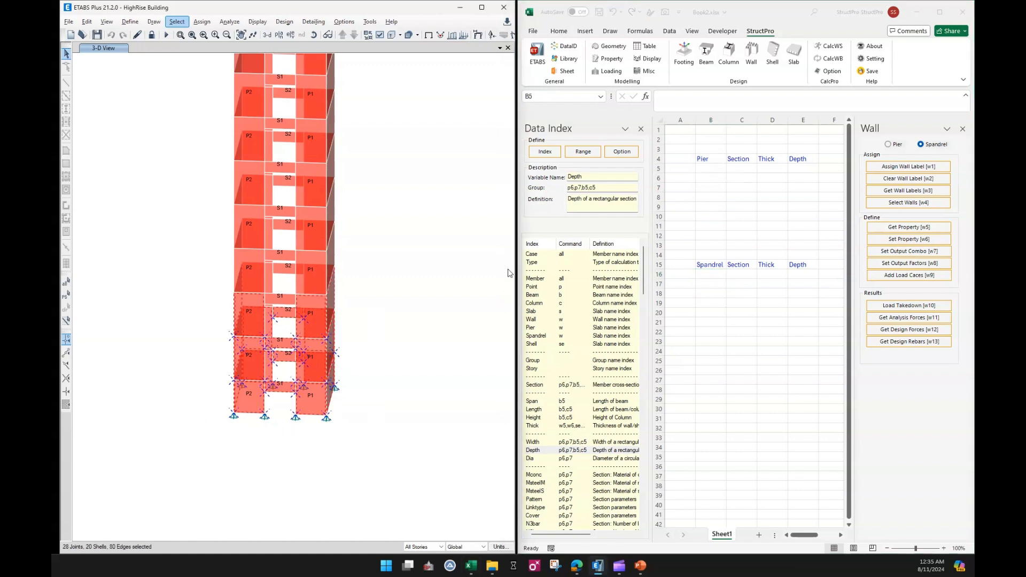
click(890, 146)
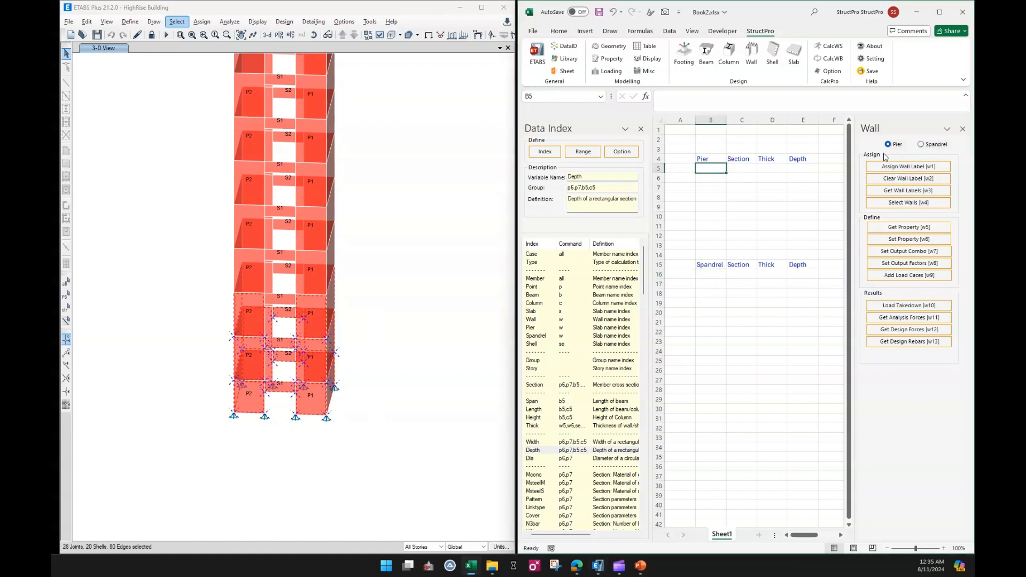
click(889, 193)
click(753, 199)
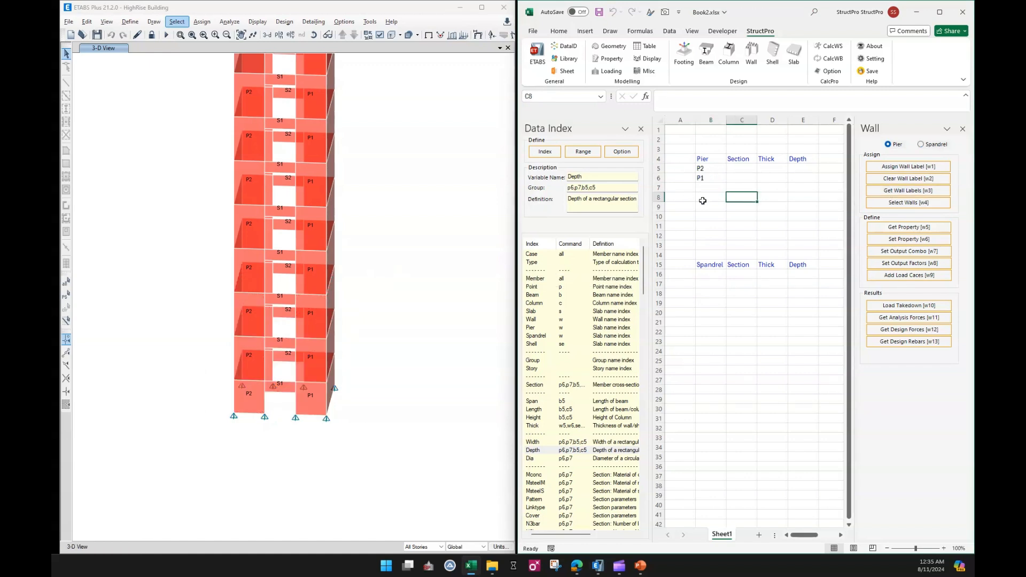
Select the lower-story walls again and retrieve their spandrel labels into cells B16 and B17.
click(712, 274)
drag(402, 295, 209, 478)
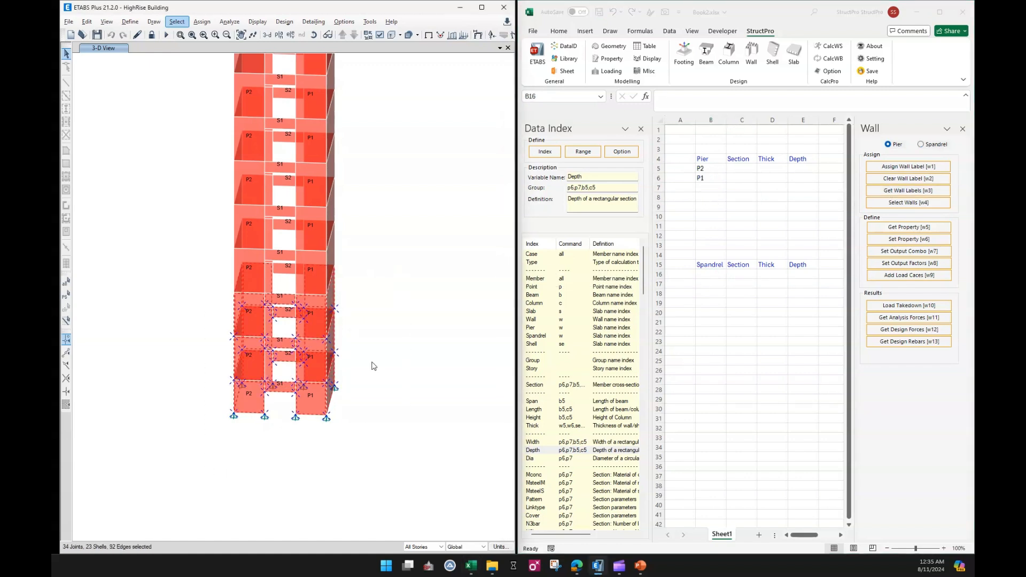
click(924, 146)
click(927, 147)
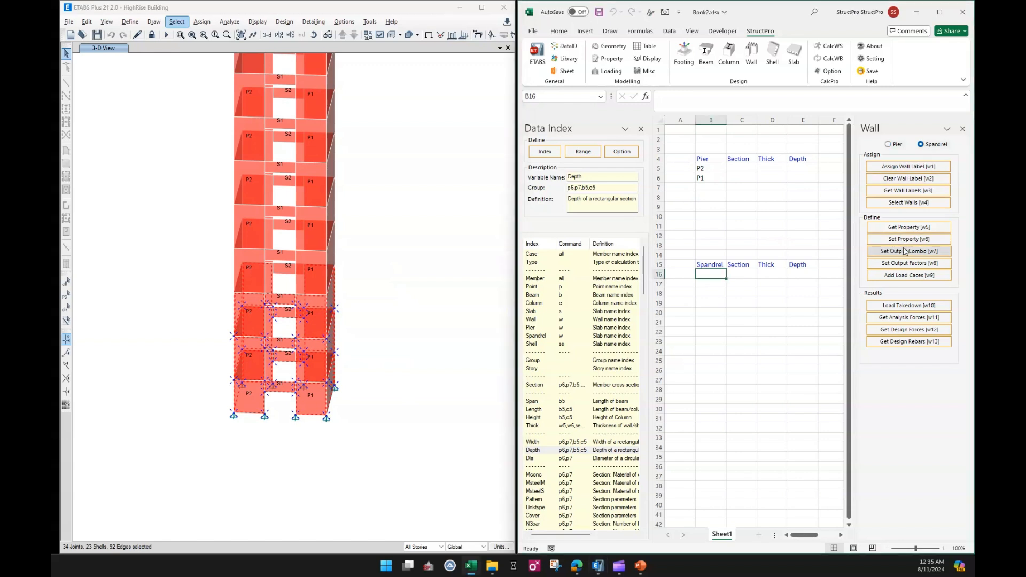
click(904, 191)
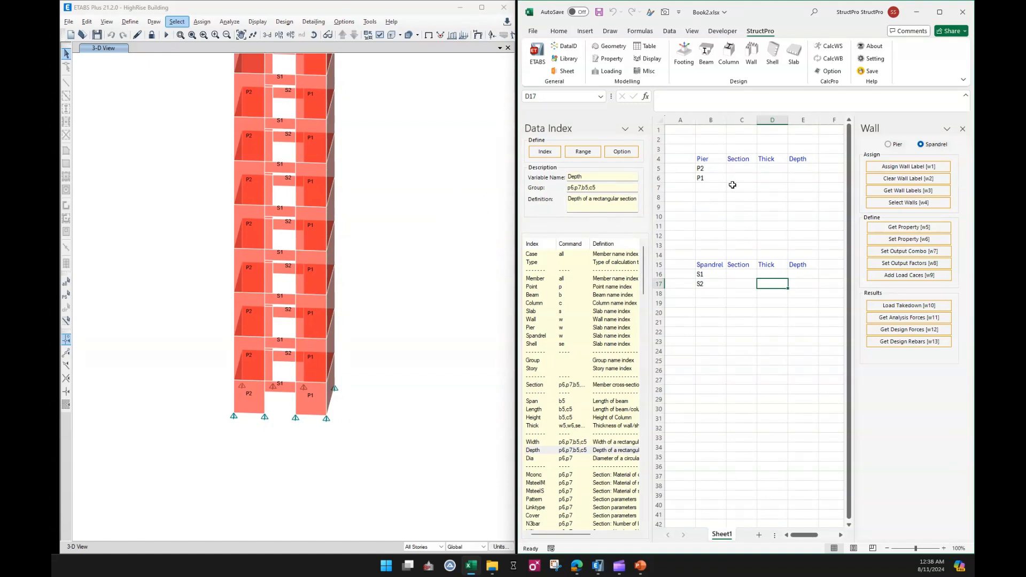
Retrieve the section, thickness and depth properties for piers P2 and P1 beside their labels.
drag(706, 168, 708, 178)
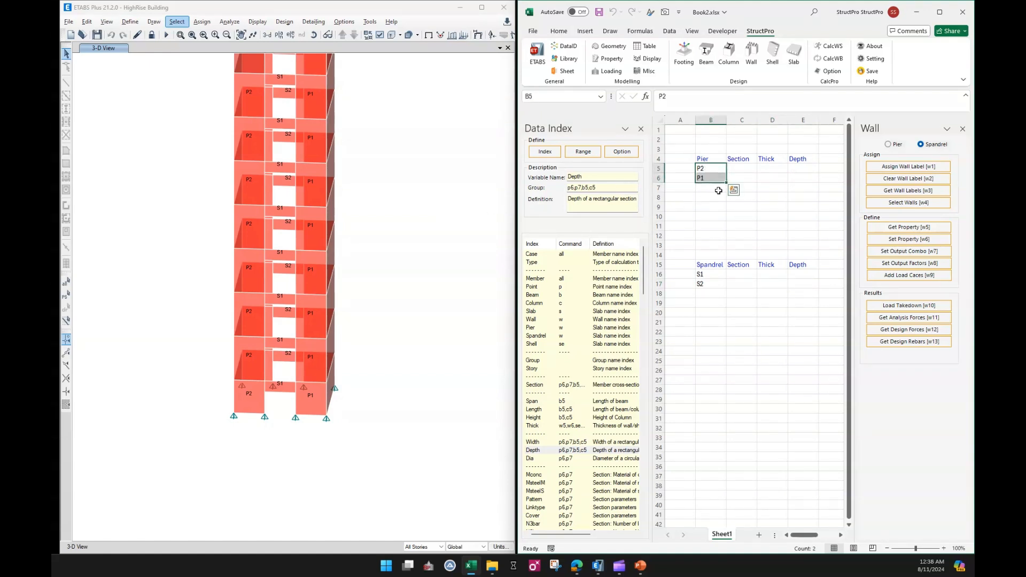
click(890, 145)
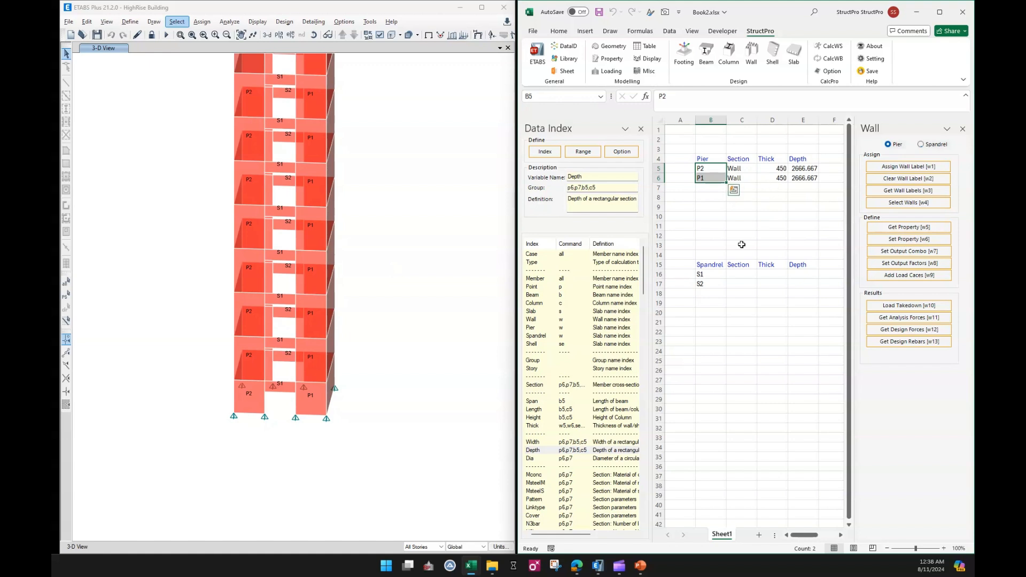
Retrieve the section, thickness and depth properties for spandrels S1 and S2 beside their labels.
click(712, 273)
drag(712, 273, 712, 283)
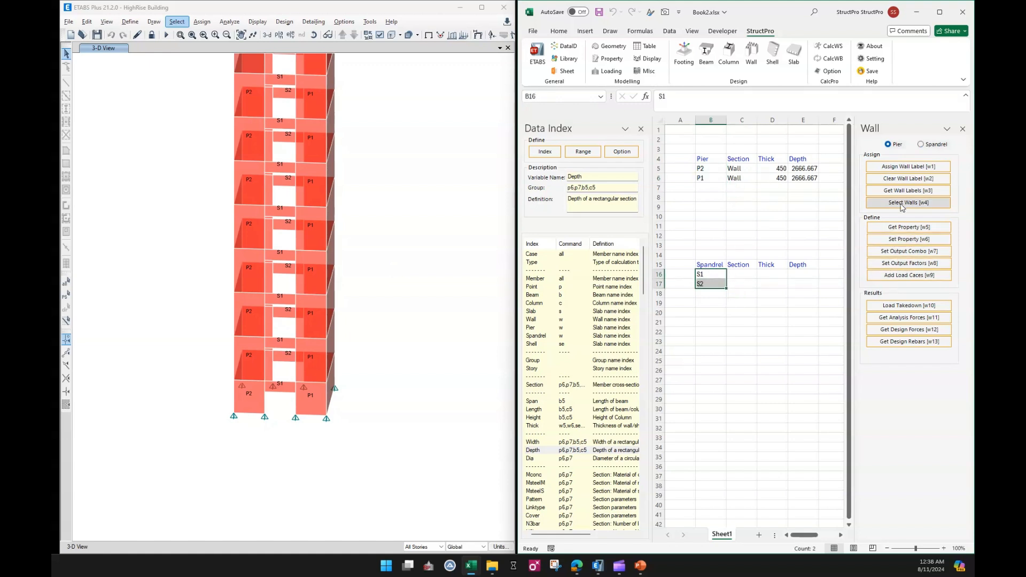
click(921, 144)
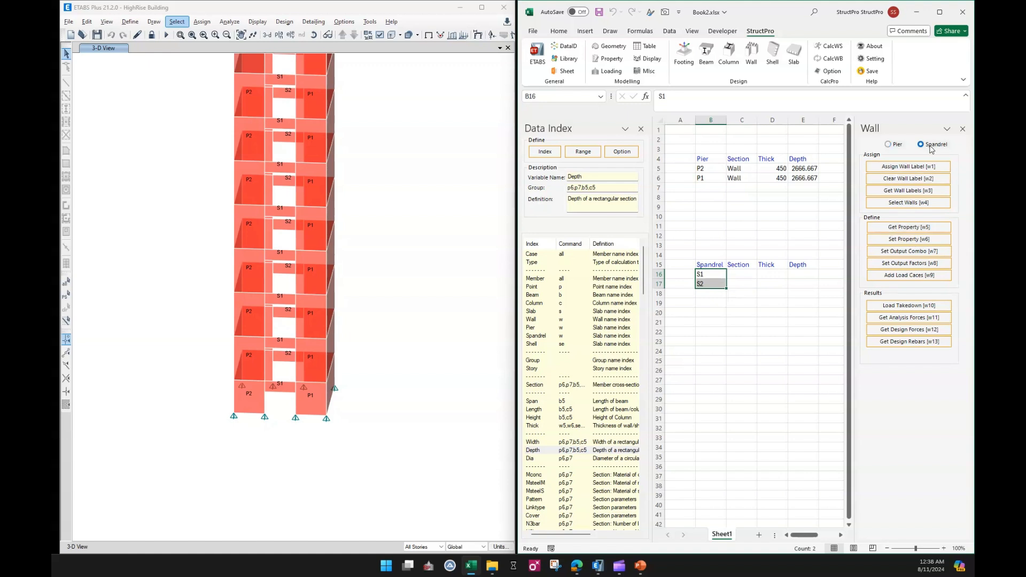
click(898, 228)
click(778, 217)
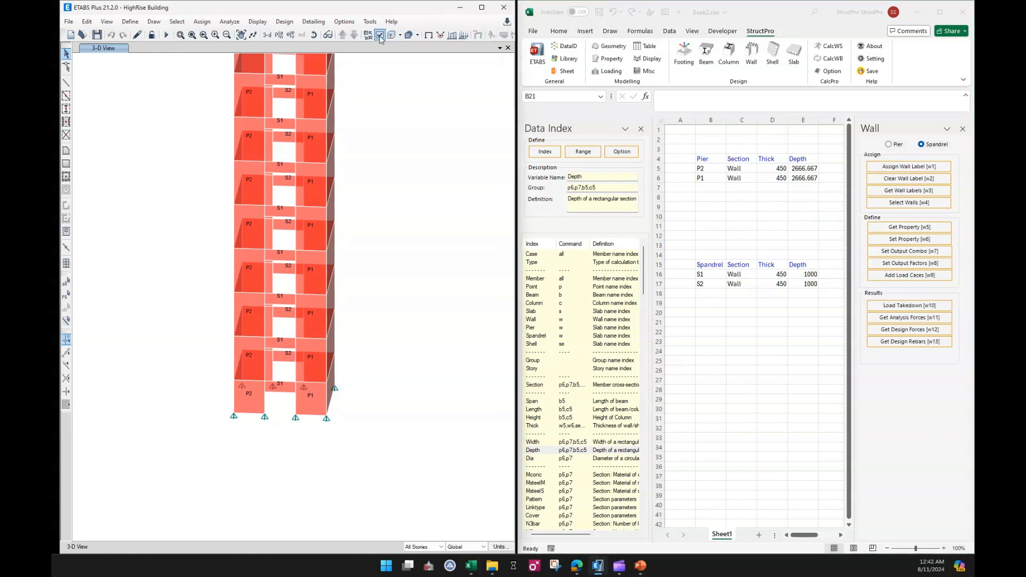
Change the 3-D view's display options to show wall section names instead of pier and spandrel labels.
click(379, 35)
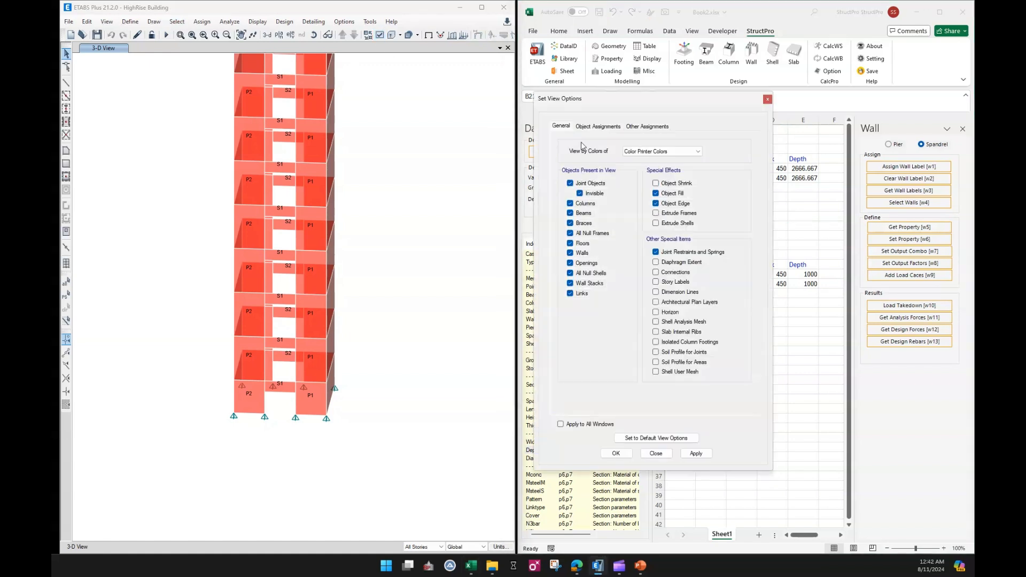
click(598, 126)
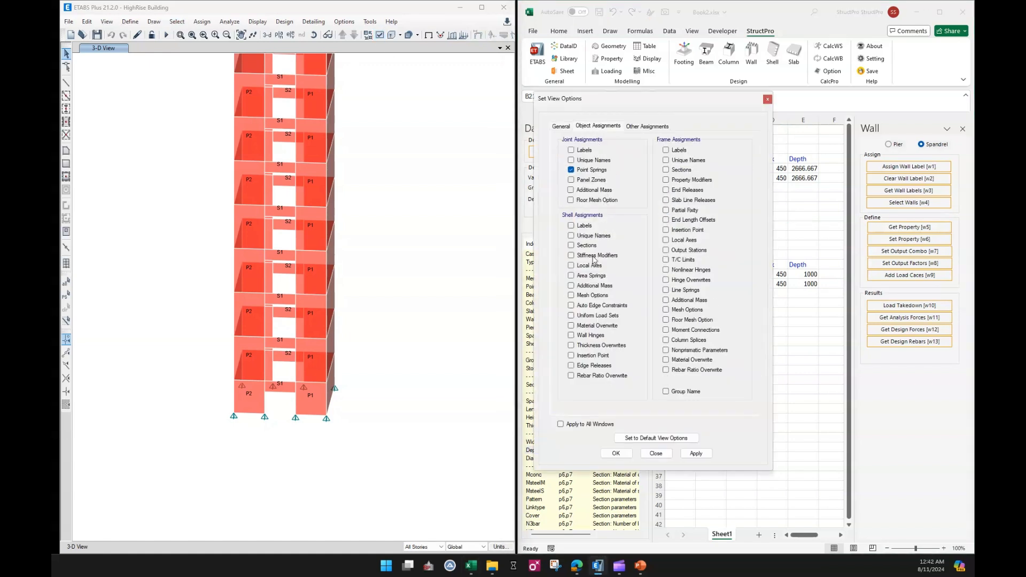
click(643, 128)
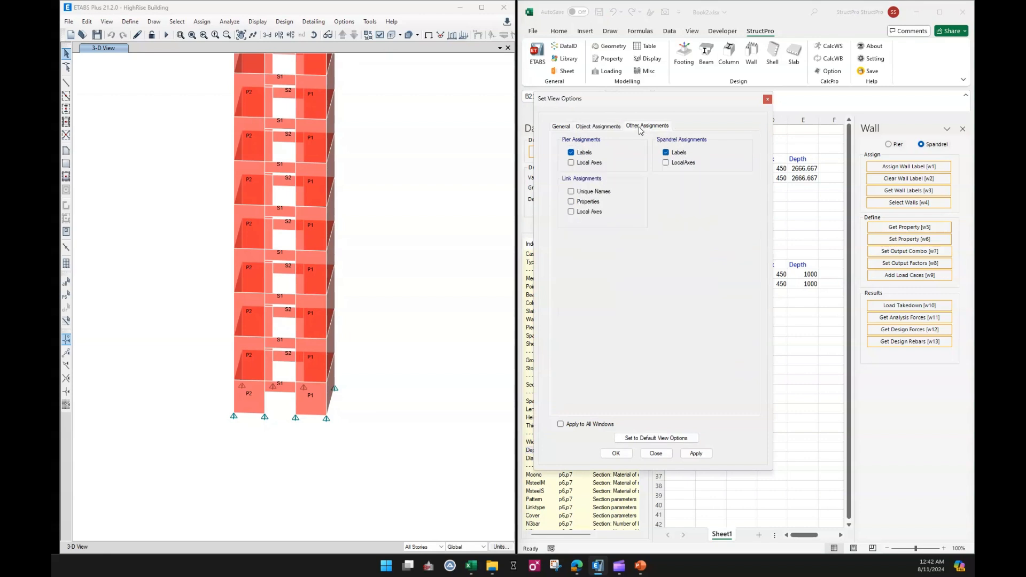
click(589, 154)
click(620, 453)
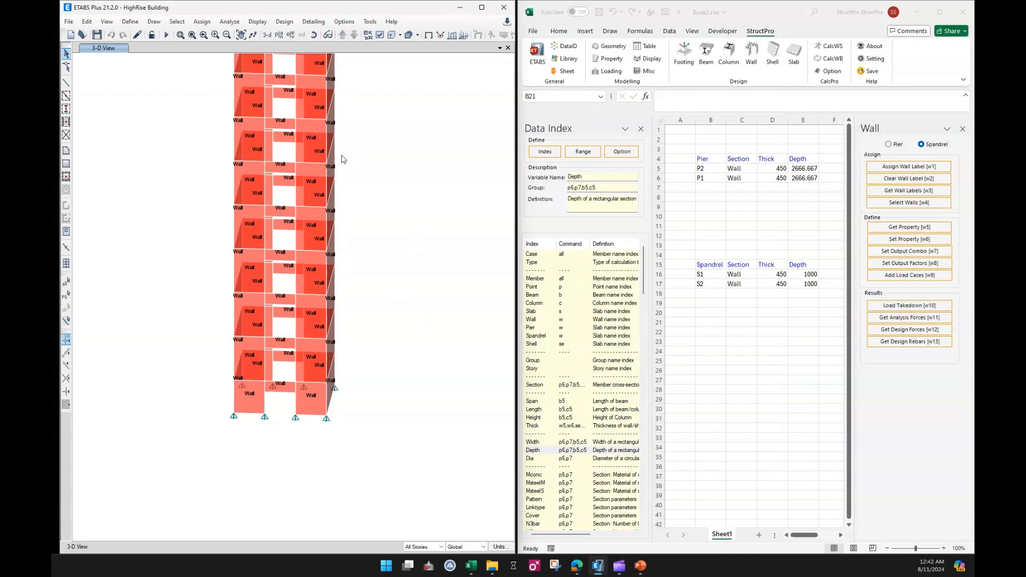
List all shell section names in the sheet starting at cell B23.
click(716, 321)
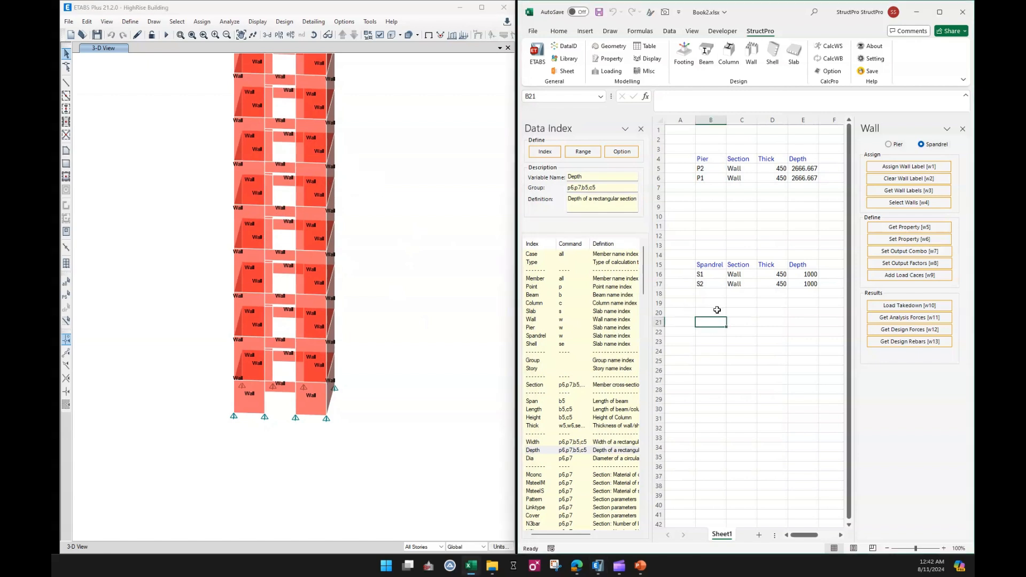
click(712, 343)
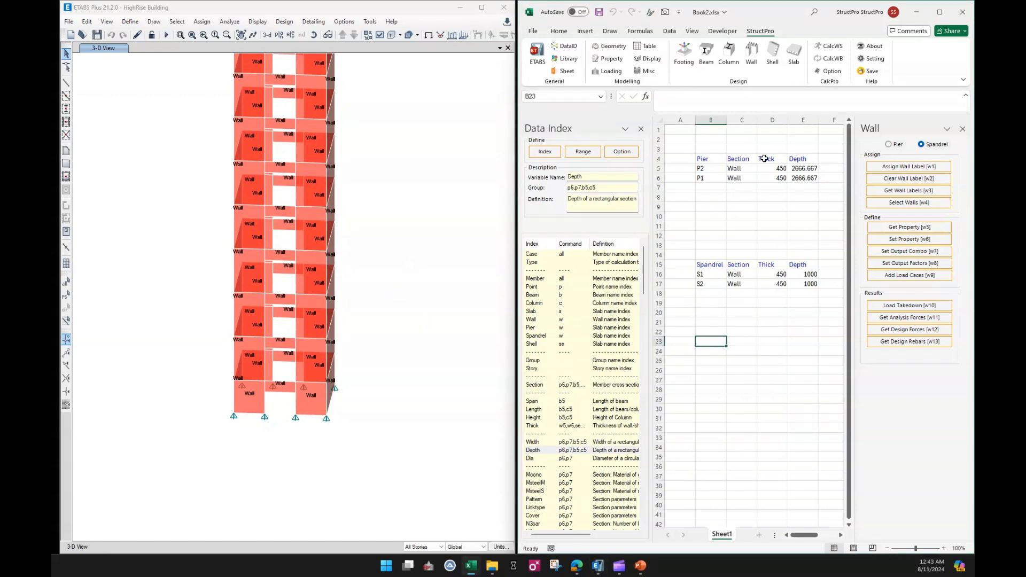
click(607, 59)
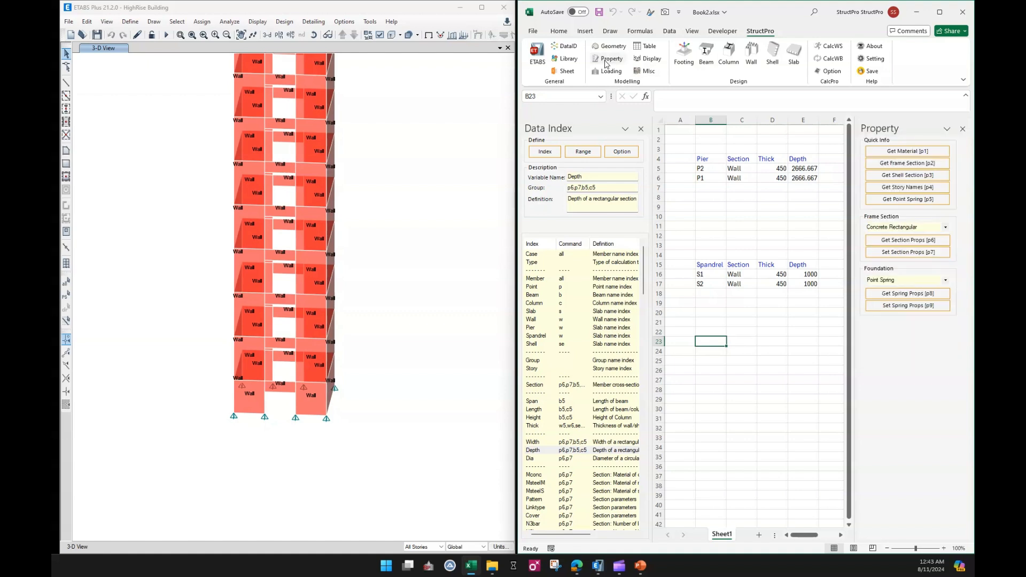
click(892, 178)
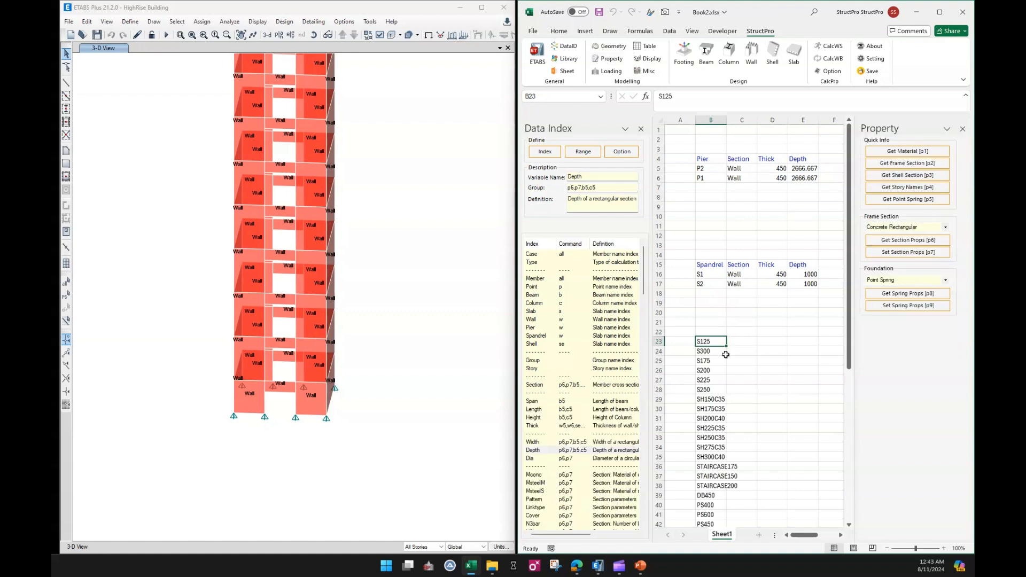
Copy the W500 section name from the end of the listed shell sections.
click(730, 383)
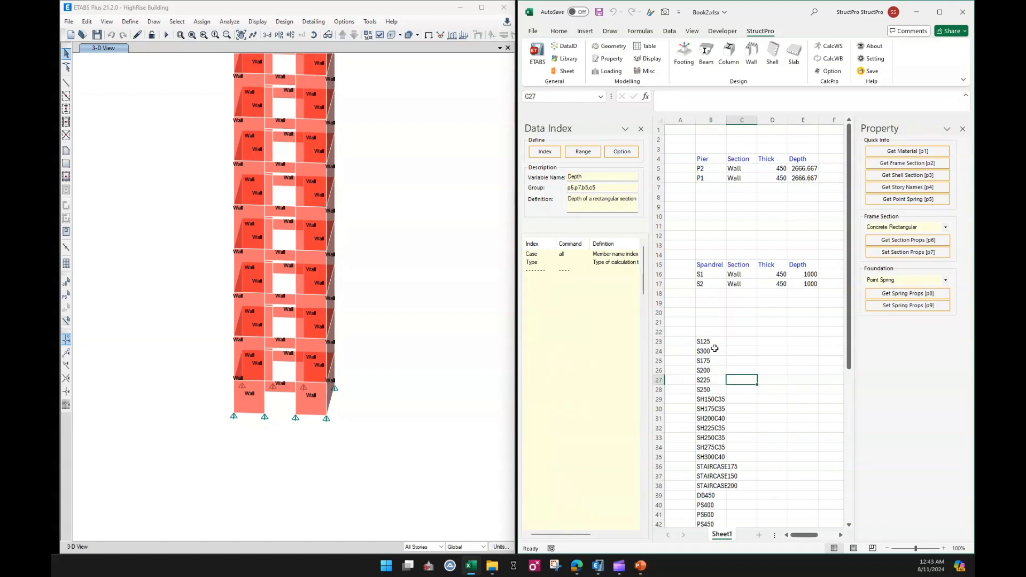
scroll(716, 353, down, 5)
scroll(720, 366, down, 3)
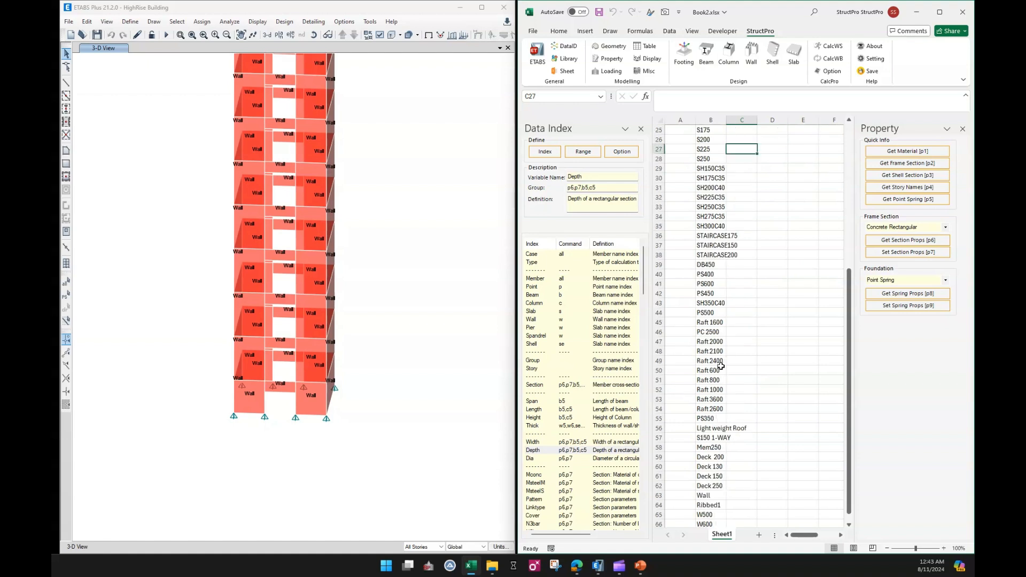
scroll(720, 366, down, 2)
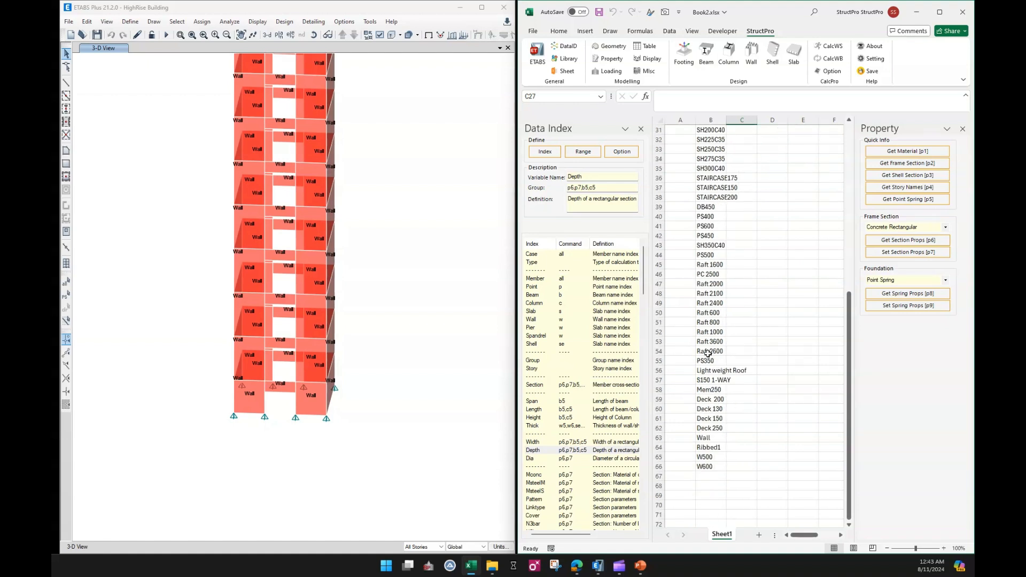
click(714, 459)
click(716, 467)
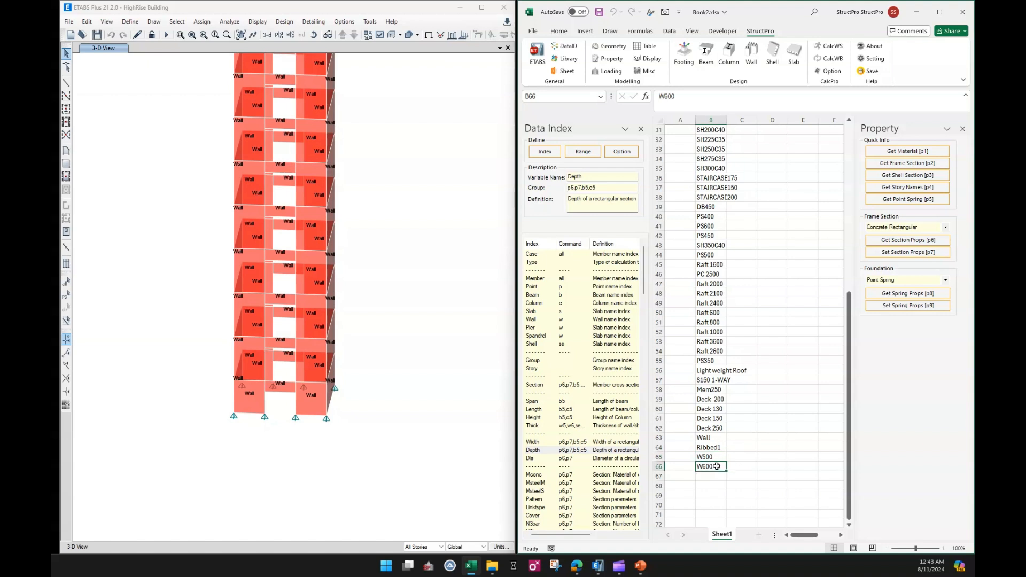
drag(714, 458, 717, 466)
click(714, 457)
key(ctrl+c)
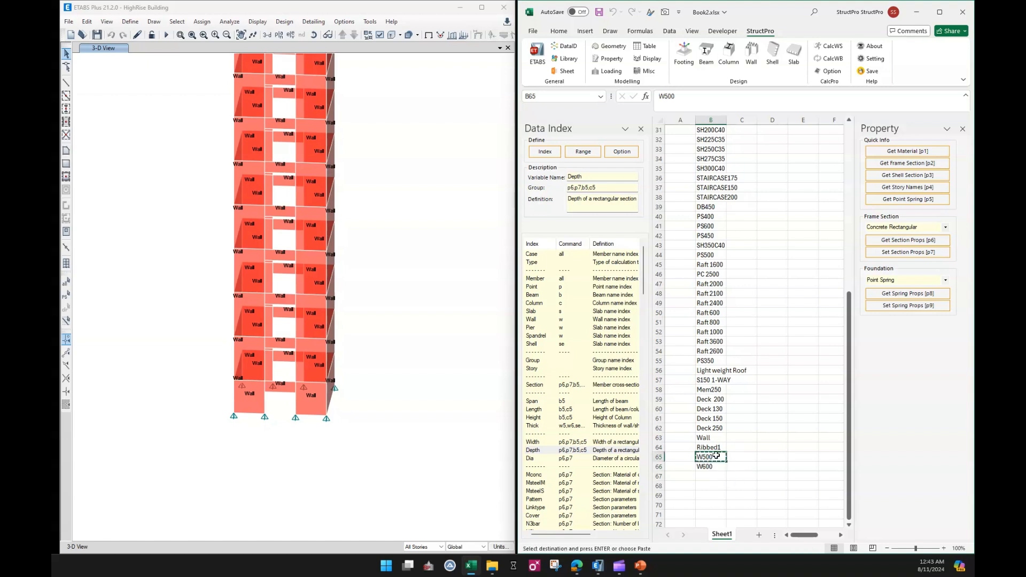
Paste W500 into the Section cells of both piers and both spandrels.
scroll(751, 398, up, 10)
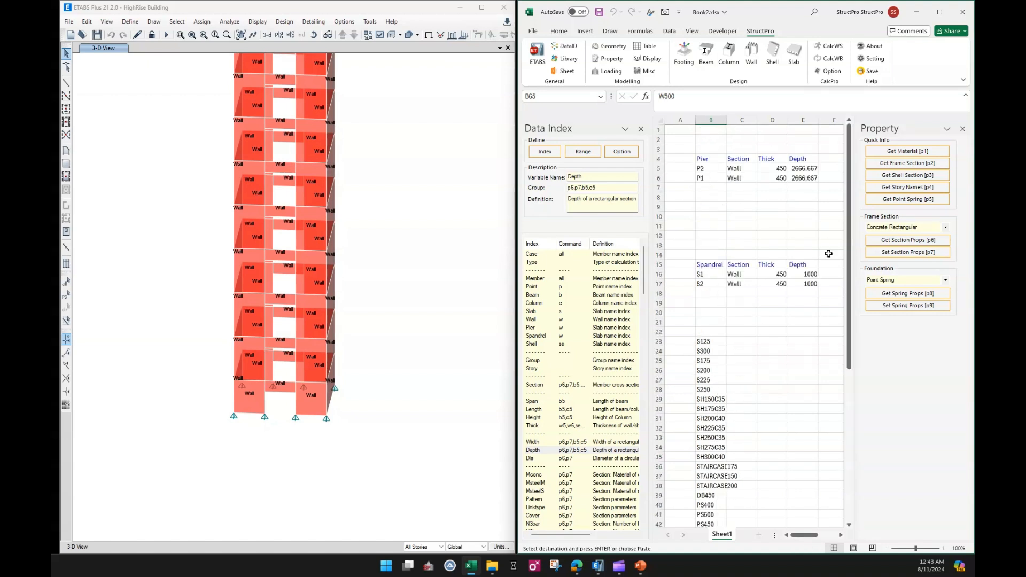
click(739, 170)
key(ctrl+v)
click(741, 179)
key(ctrl+v)
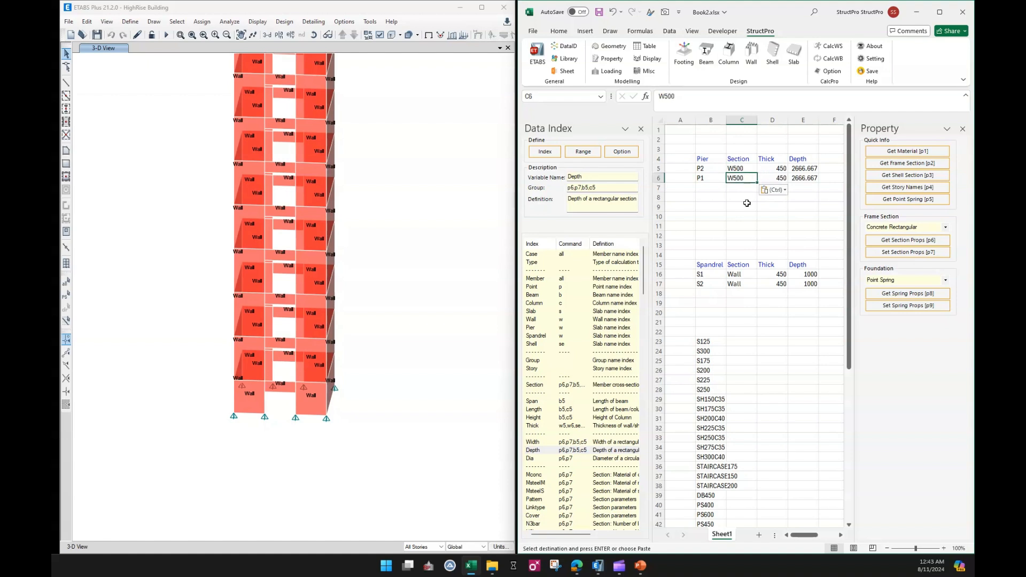
click(744, 274)
key(ctrl+v)
click(745, 284)
key(ctrl+v)
click(747, 330)
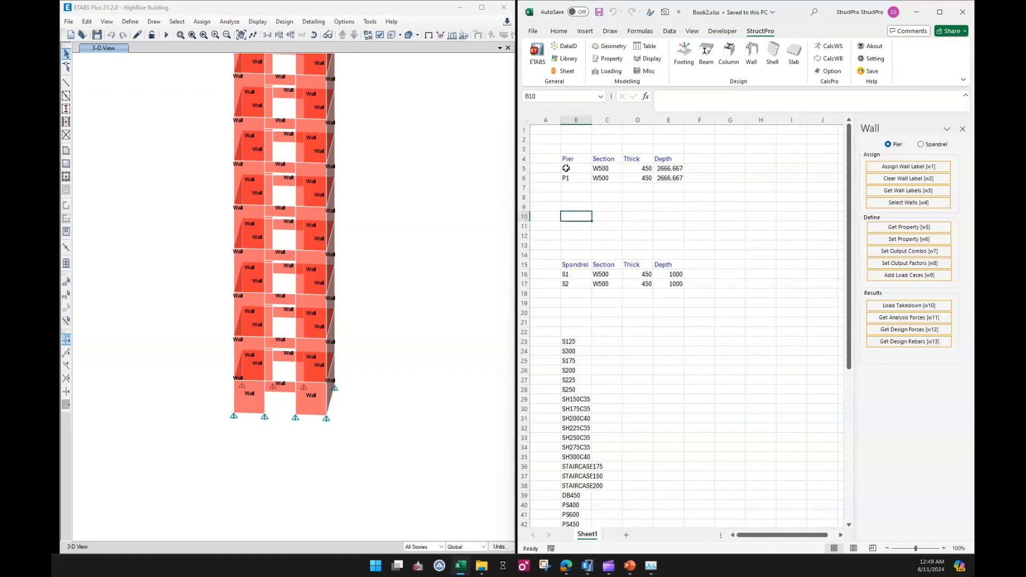
Apply the W500 section to piers P2 and P1 in the model from their rows.
drag(570, 168, 569, 177)
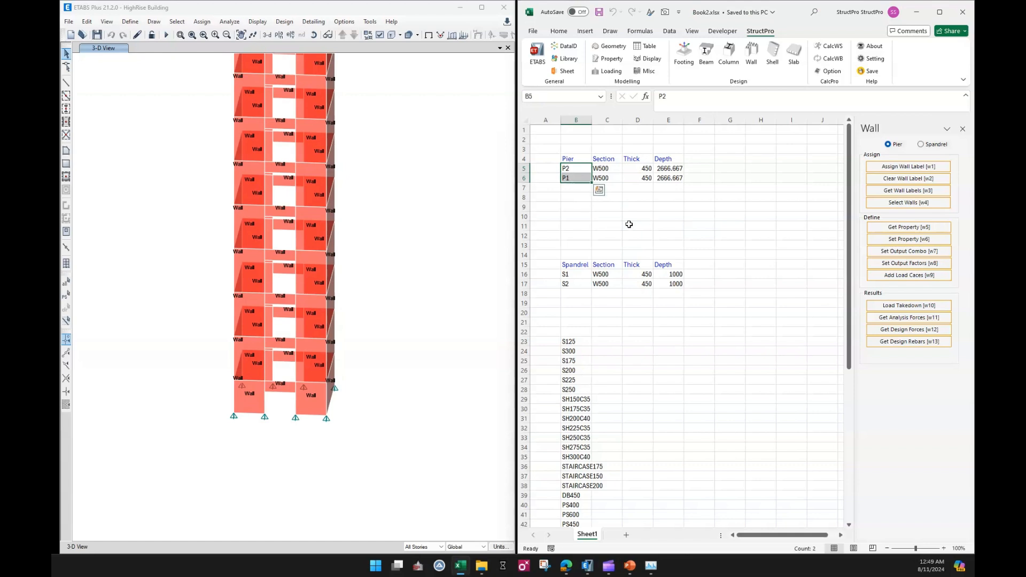
click(908, 239)
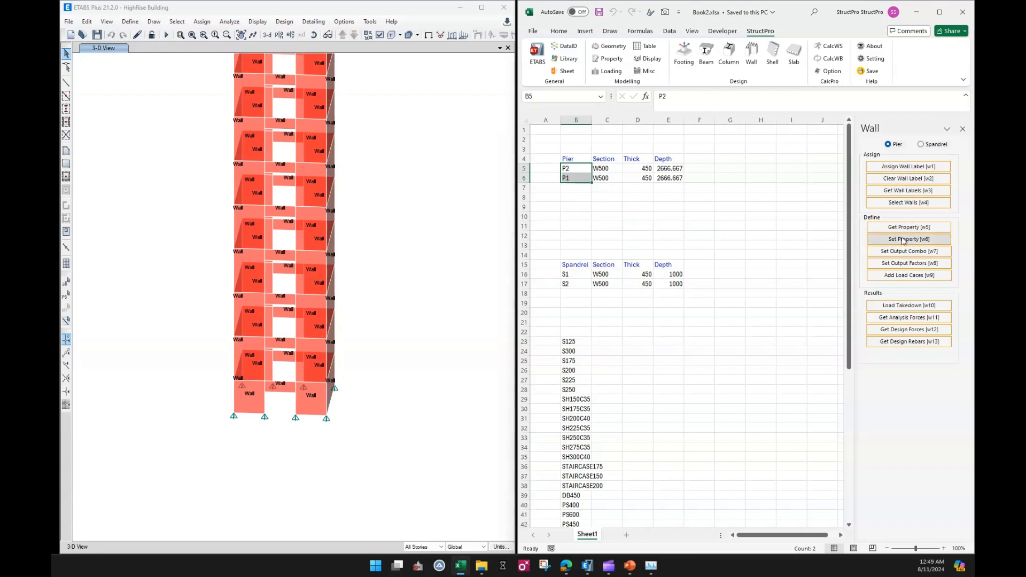
click(709, 214)
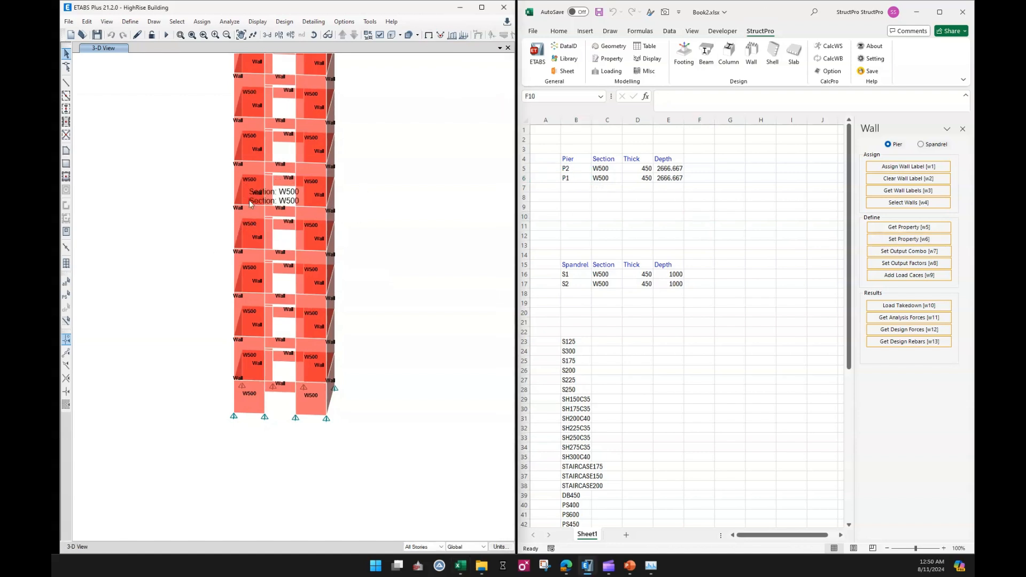
Apply the W500 section to spandrels S1 and S2 in the model from their rows.
click(621, 228)
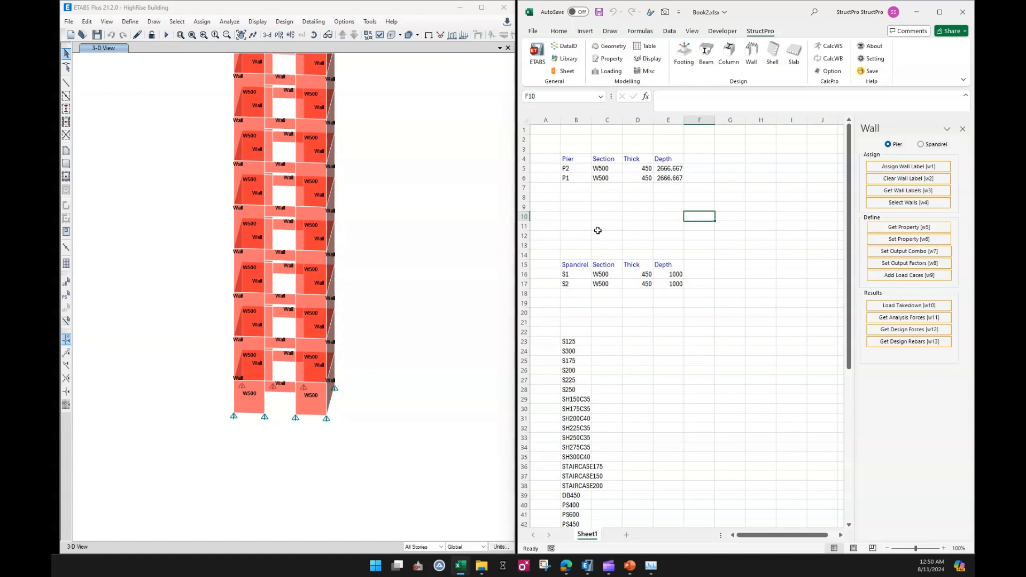
drag(574, 279, 576, 285)
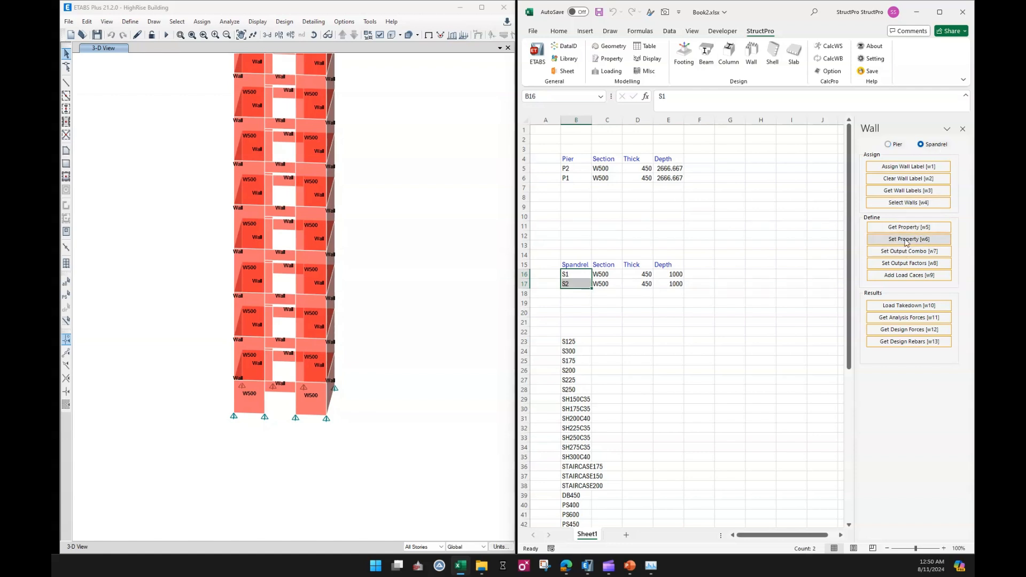
click(699, 217)
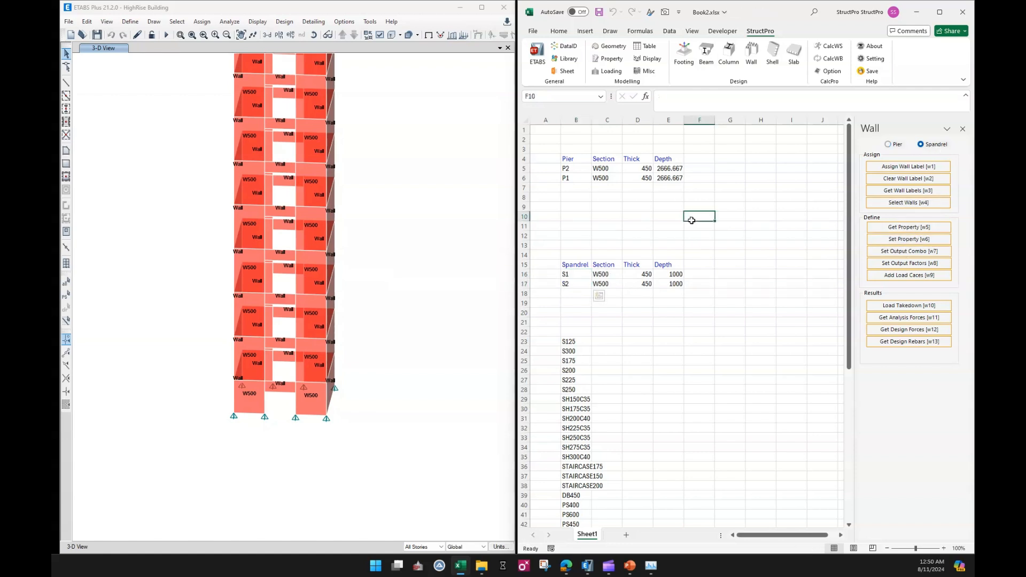
click(399, 157)
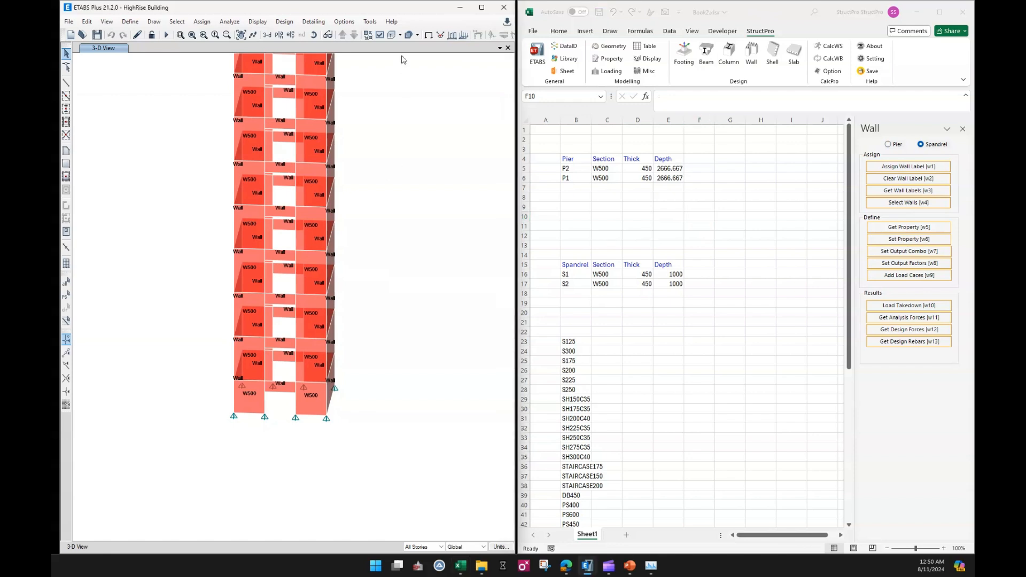
click(429, 37)
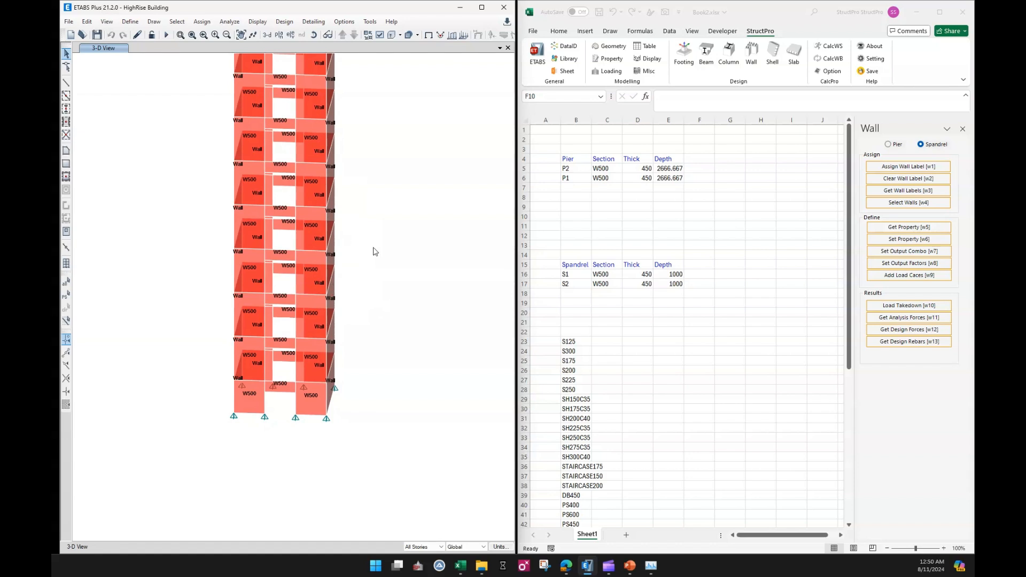
click(759, 203)
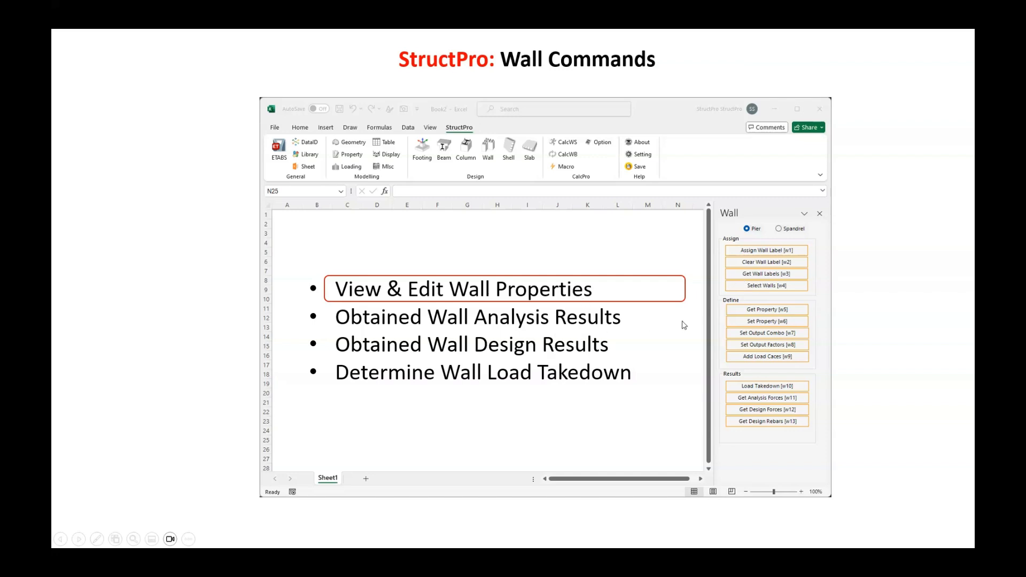
click(684, 325)
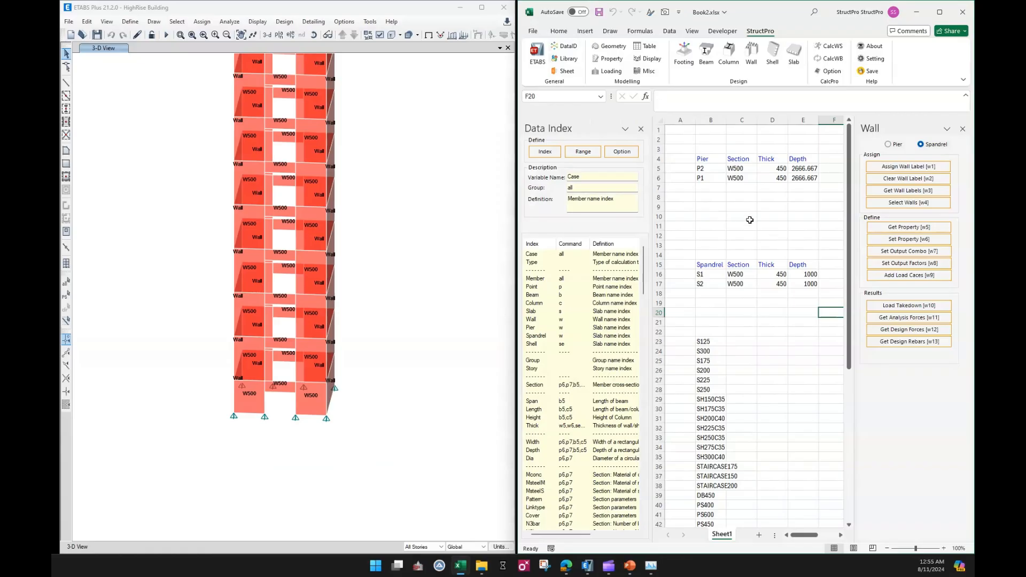
click(765, 223)
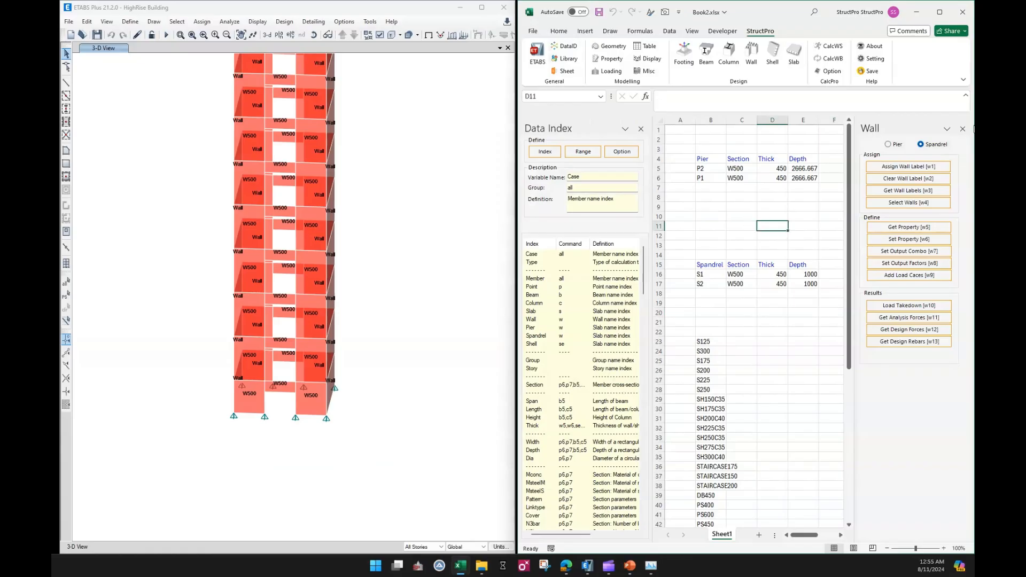
Insert the Pmax, Pmin, Tmax, V2max, V3max, M3max and M2max index headers after Depth in the pier table header row.
click(963, 129)
drag(645, 264, 636, 415)
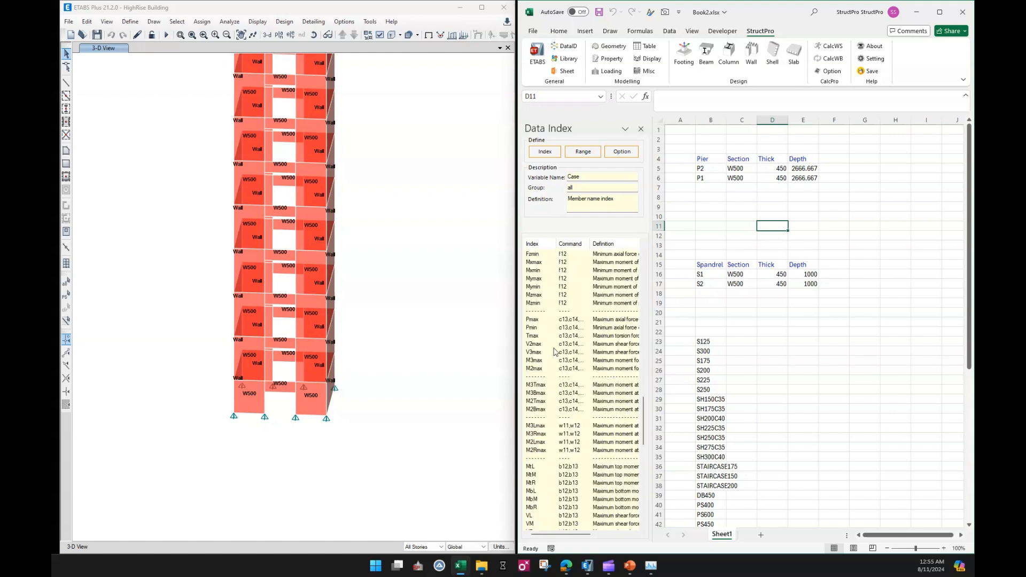
click(543, 321)
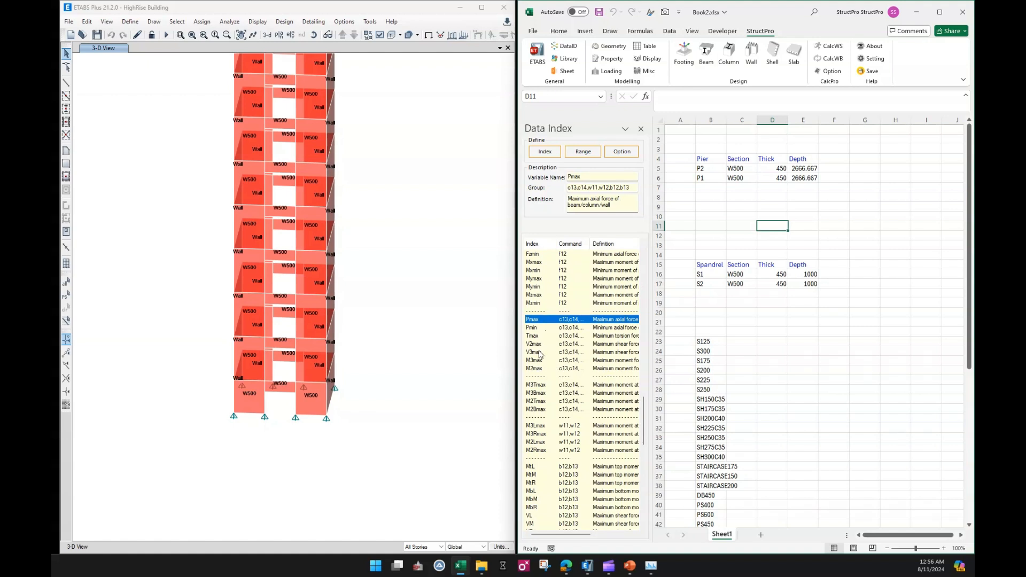
shift+click(541, 369)
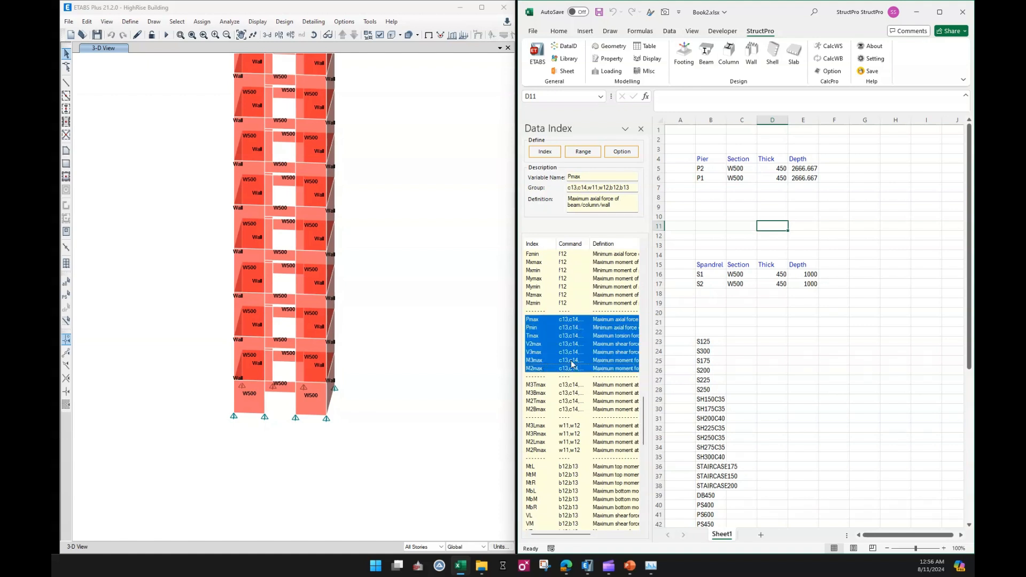
click(835, 159)
click(545, 151)
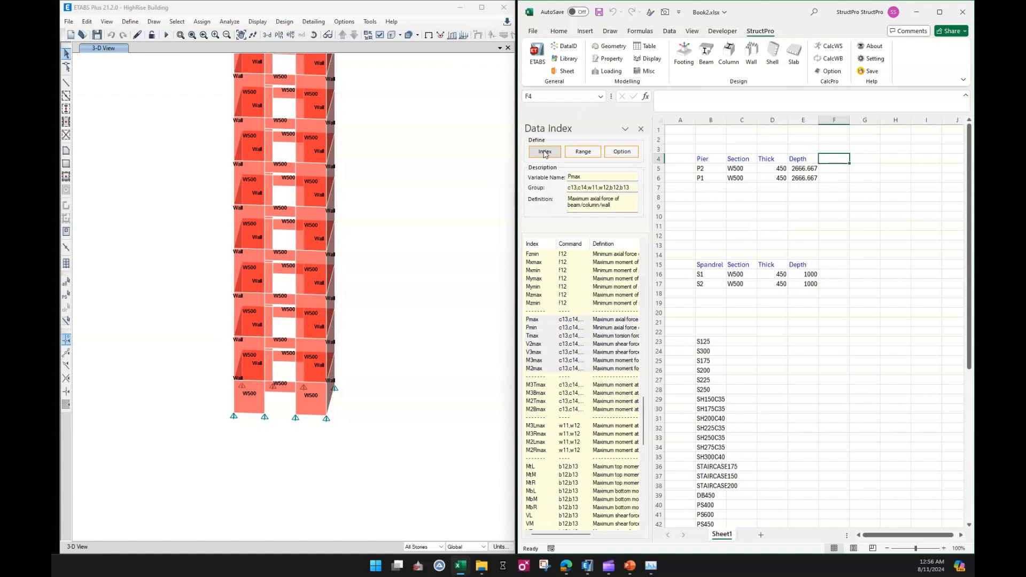
Insert the same Pmax to M2max index headers after Depth in the spandrel table header row.
click(896, 206)
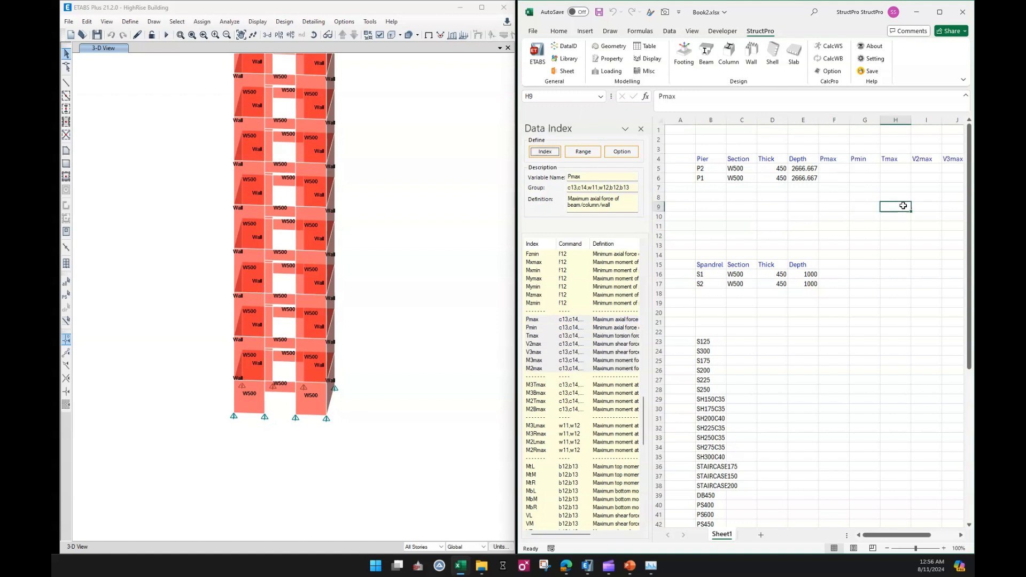
click(831, 266)
click(544, 152)
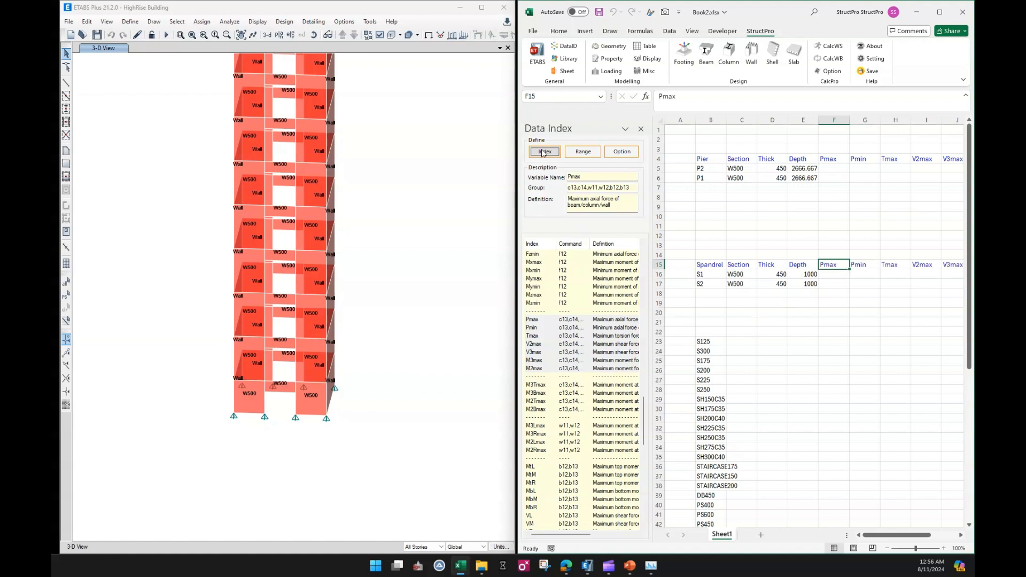
Add the M3Tmax, M3Bmax, M2Tmax and M2Bmax pier moment headers after M2max in the pier header row.
click(833, 303)
drag(891, 535, 917, 537)
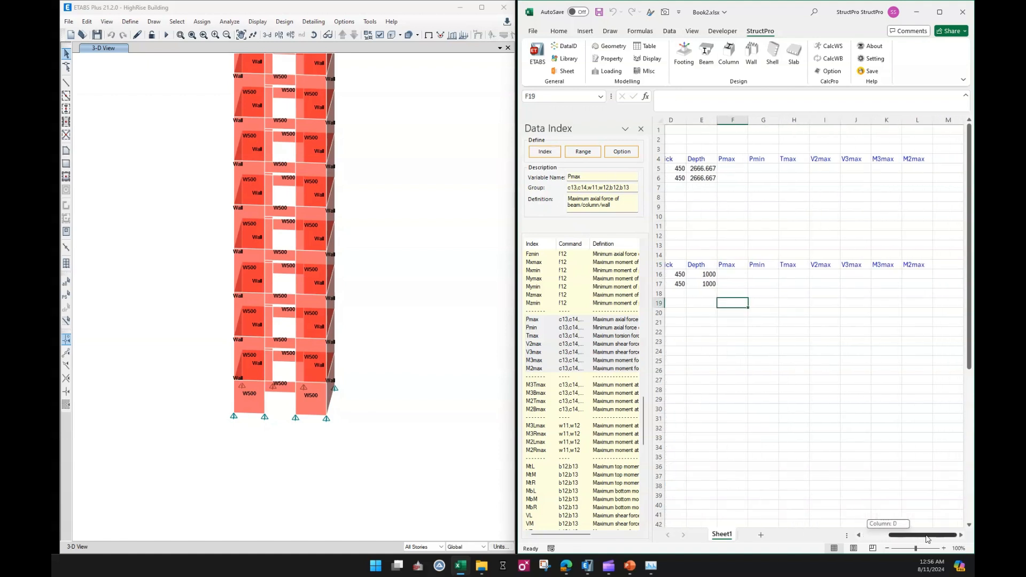
click(948, 159)
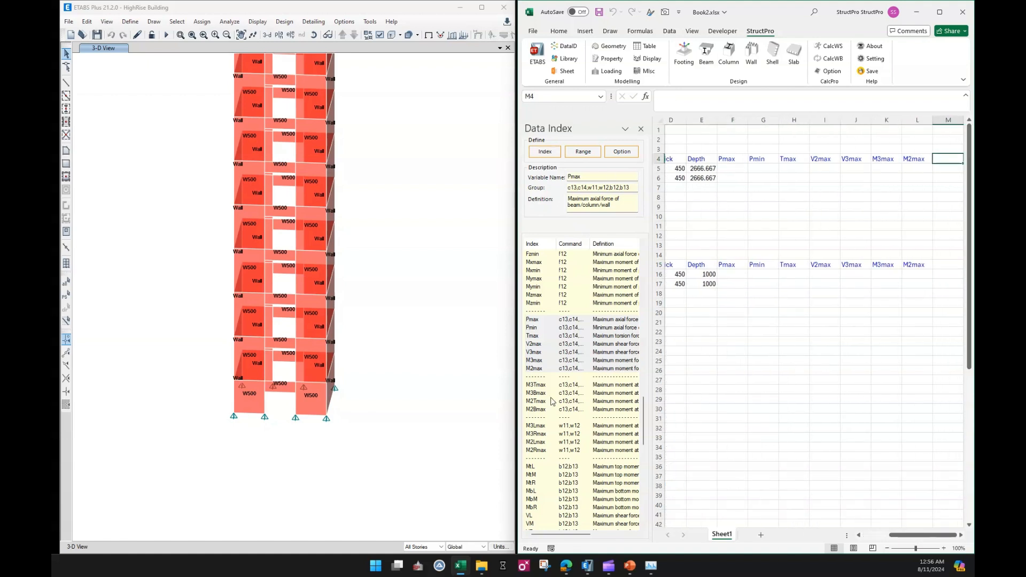
click(536, 387)
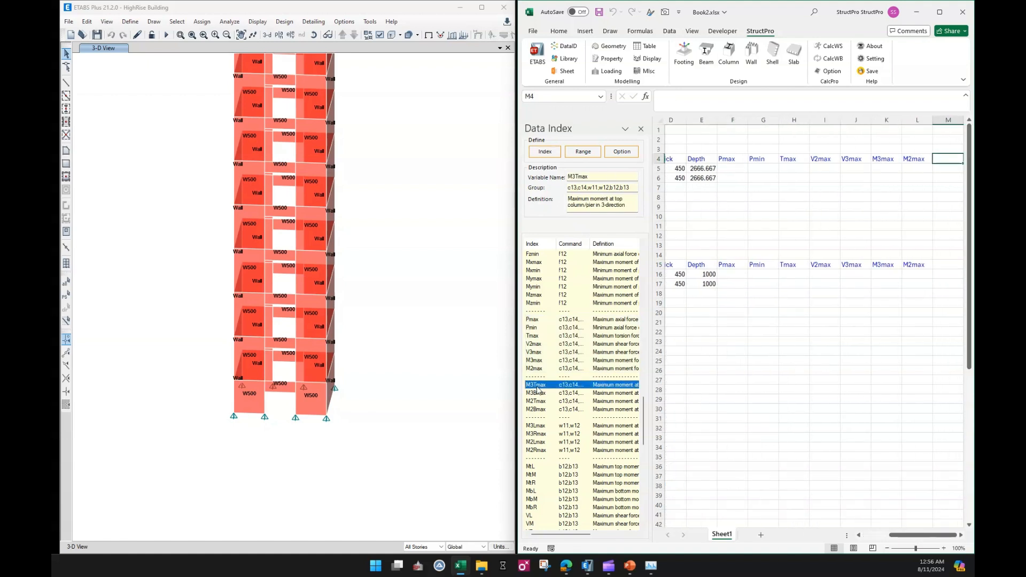
click(545, 152)
Add the M3Lmax, M3Rmax, M2Lmax and M2Rmax spandrel moment headers after M2max in the spandrel header row, then close the Data Index pane.
click(942, 264)
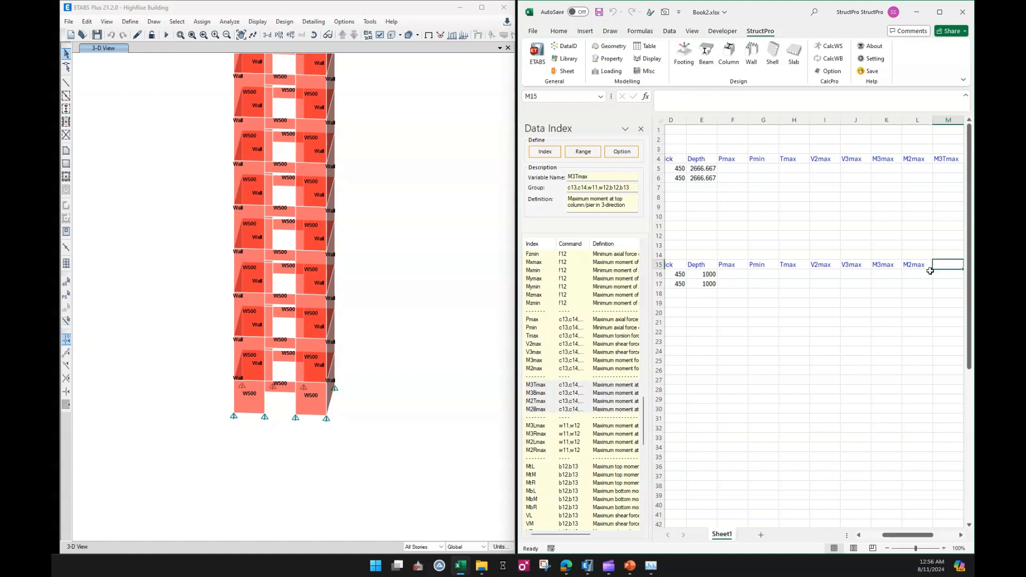
click(554, 427)
shift+click(549, 451)
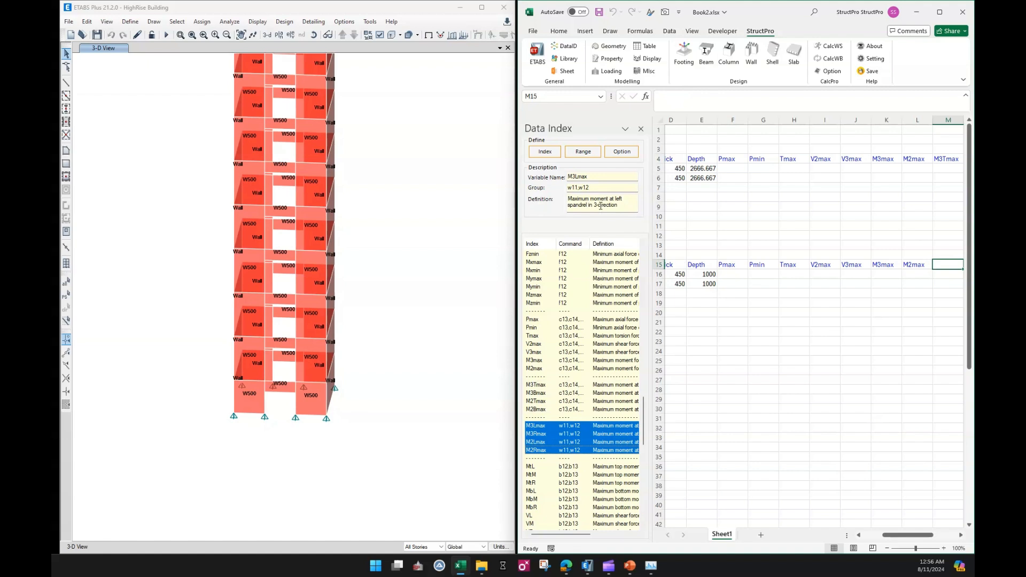
click(544, 152)
click(801, 321)
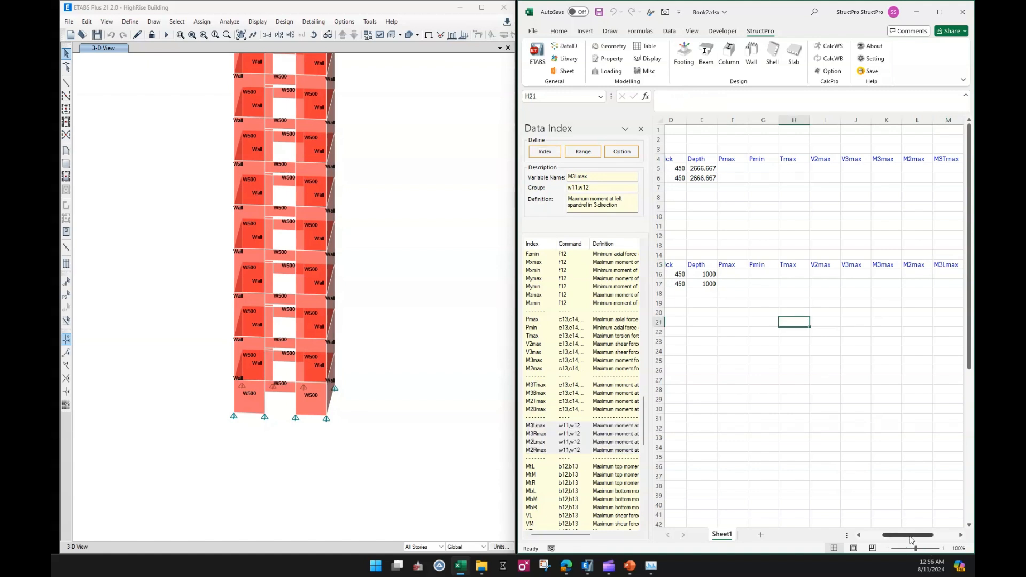
drag(910, 537, 891, 536)
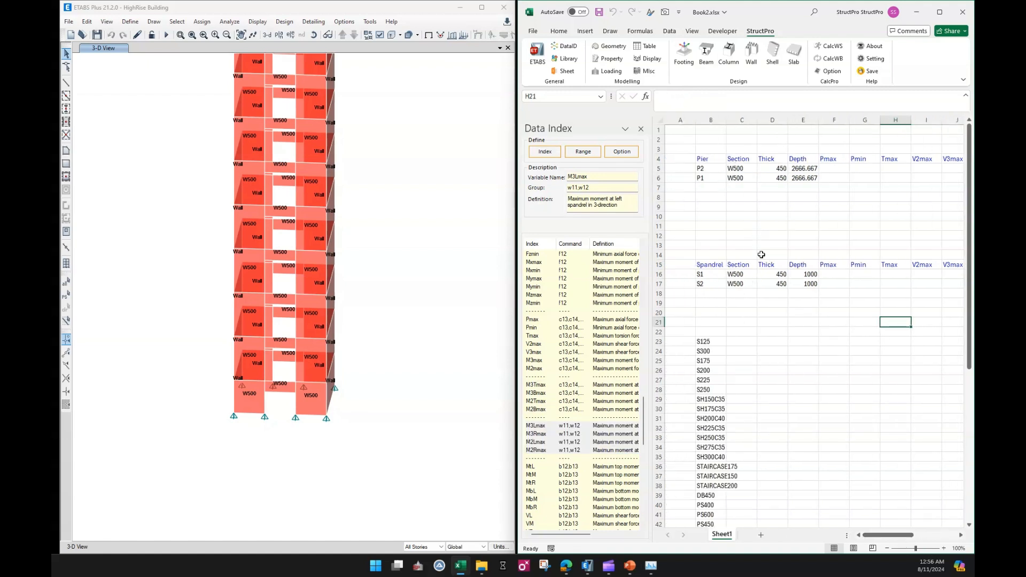
click(642, 129)
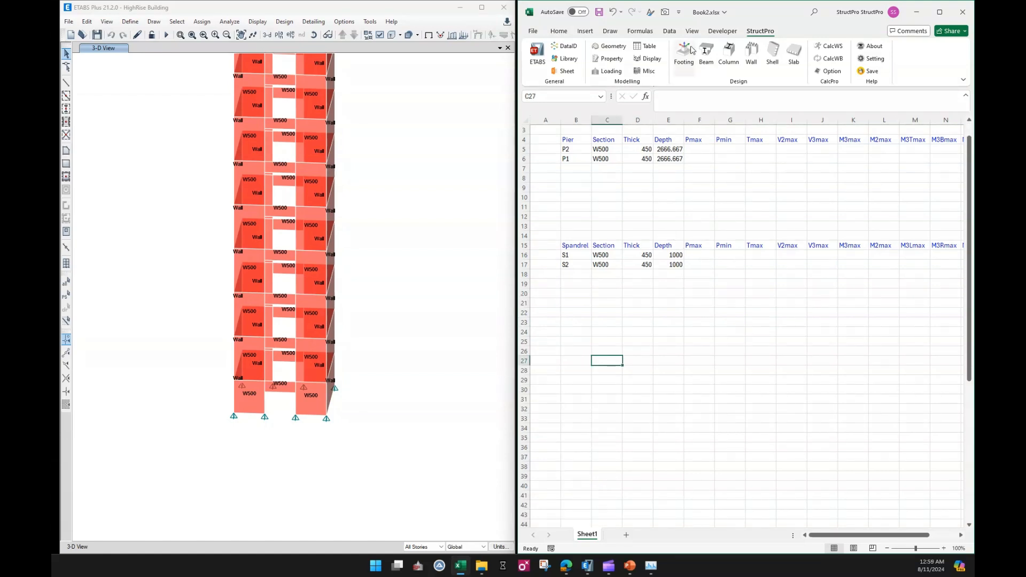
Open the Loading pane and list the model's load combinations in a new Sheet2 starting at cell C7.
click(602, 72)
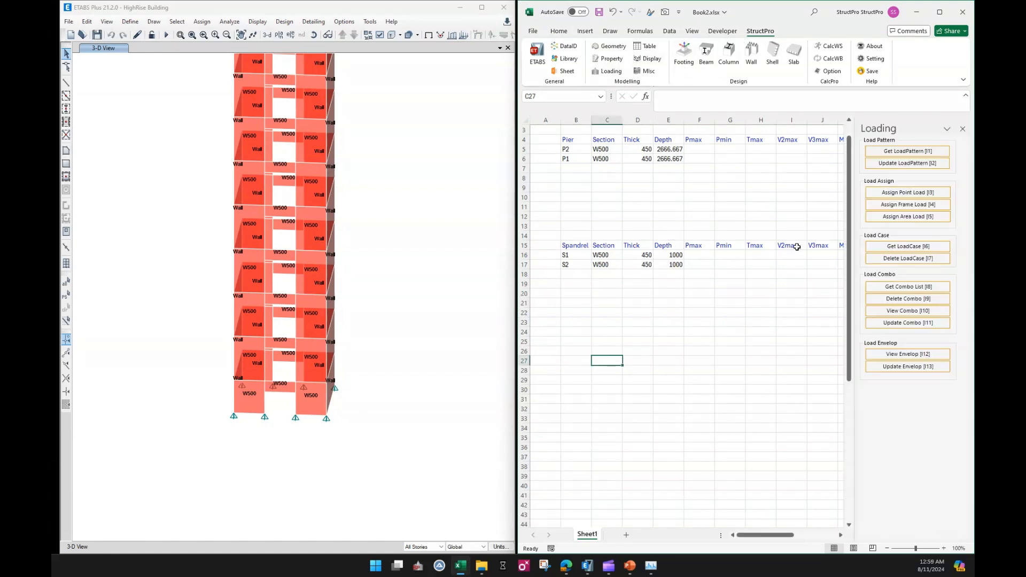
click(704, 312)
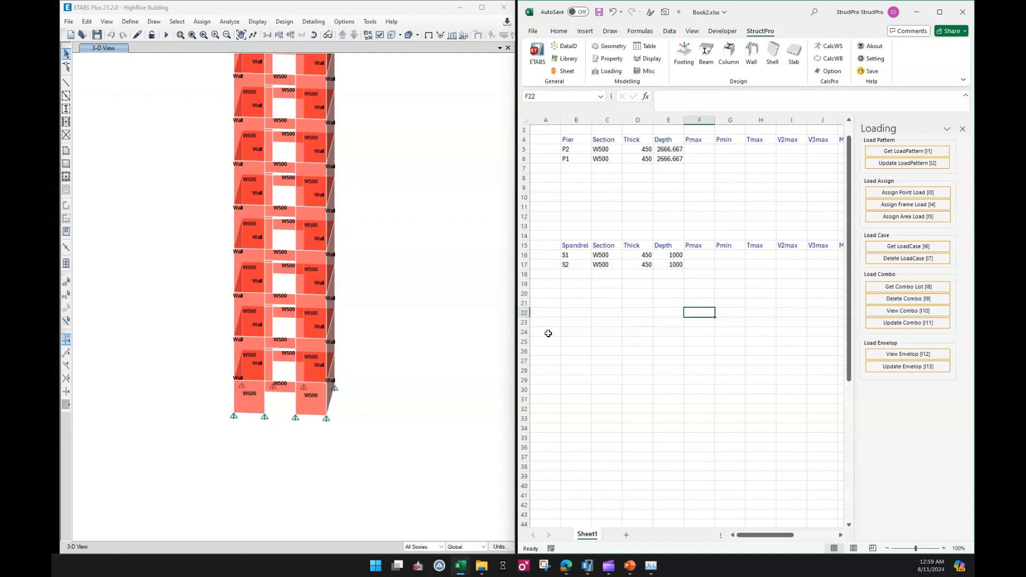
click(626, 535)
click(605, 187)
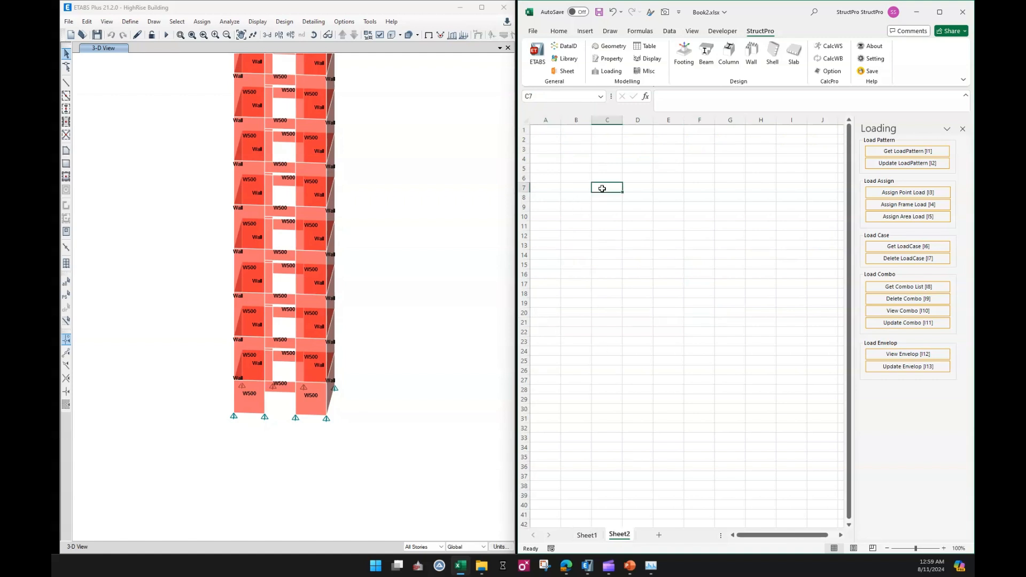
click(886, 289)
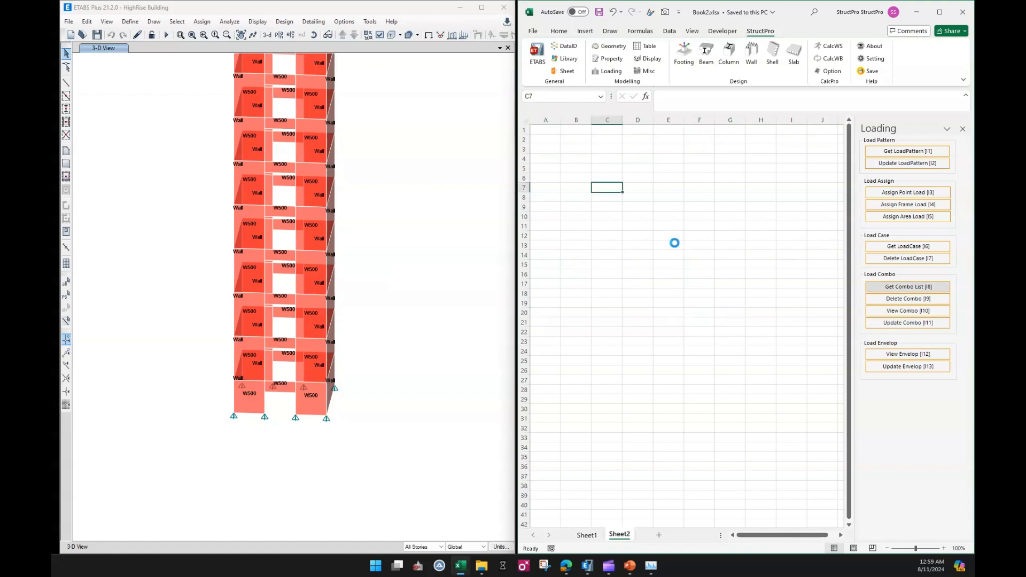
click(646, 243)
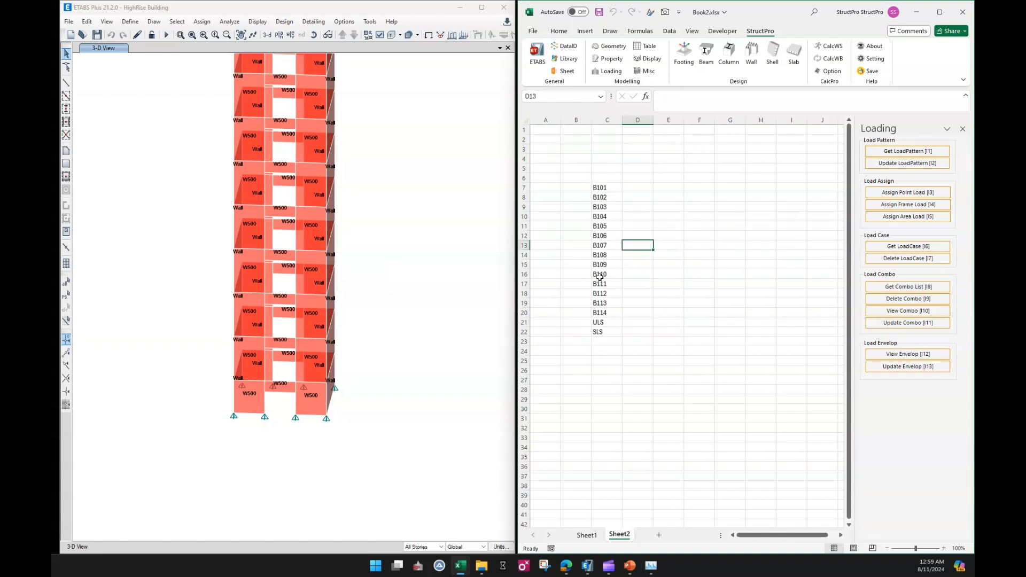
Delete combinations B105 through B114 from the list, shifting ULS and SLS up below B104.
click(606, 234)
drag(605, 225, 607, 312)
right_click(612, 312)
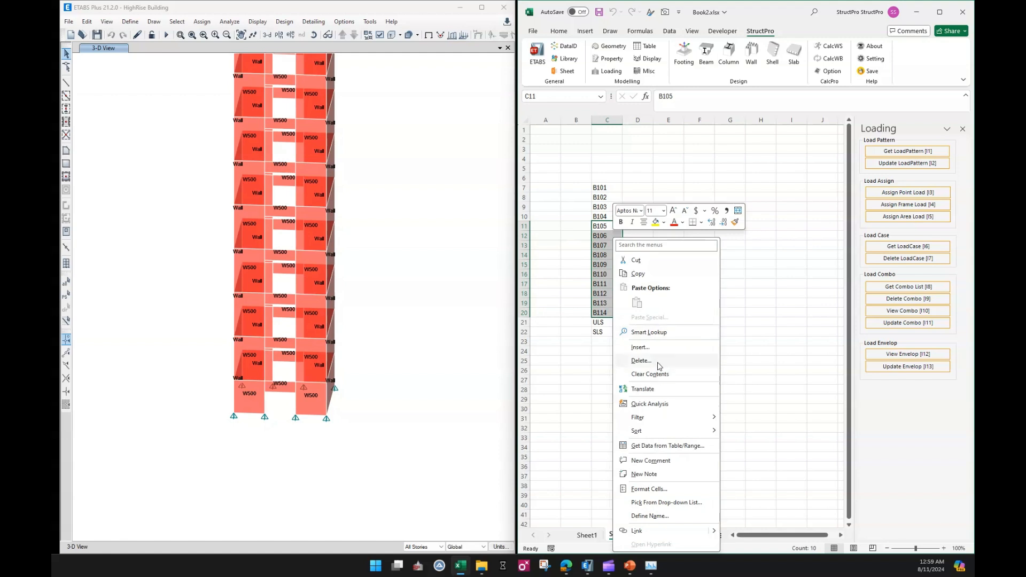
click(661, 361)
click(641, 406)
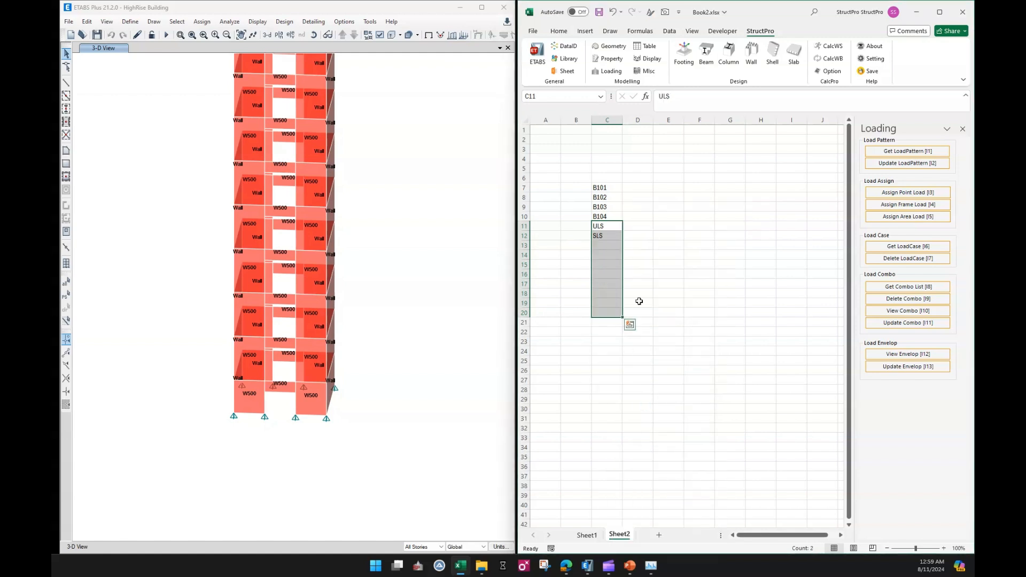
click(668, 302)
drag(600, 189, 601, 236)
click(687, 216)
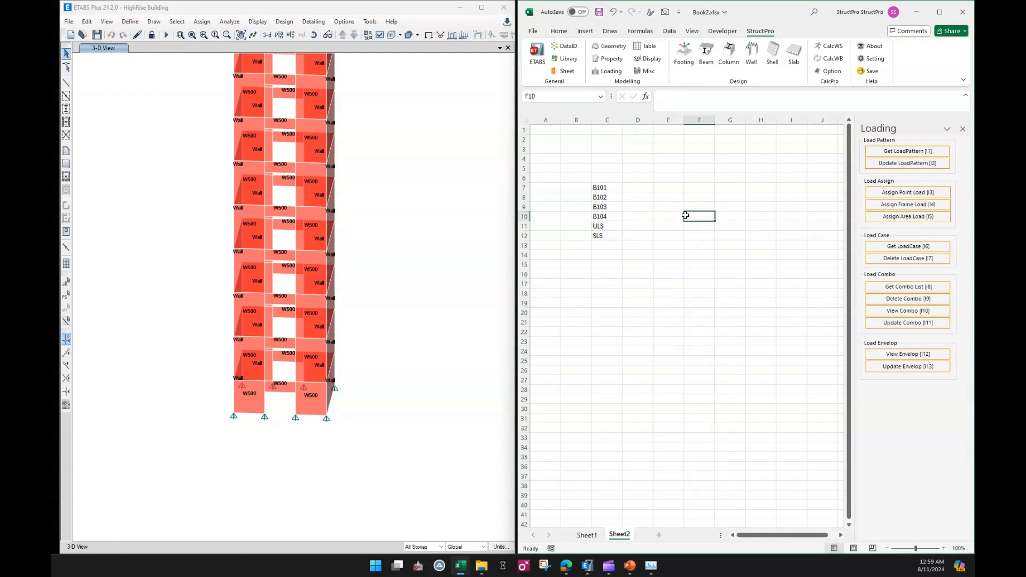
click(664, 323)
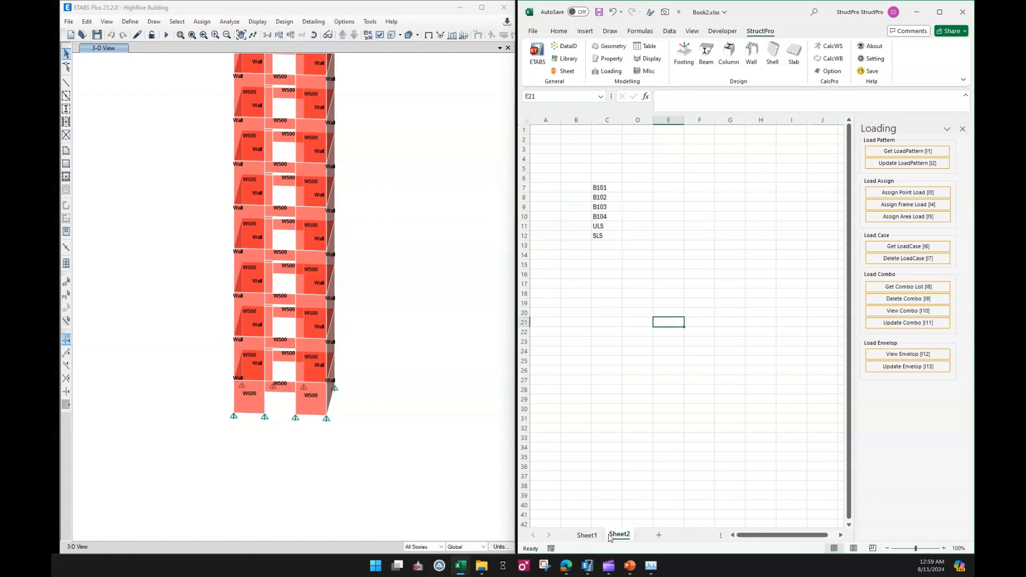
Set the piers' output combinations to the Sheet2 range C7:C12 using Set Output Combo in the Wall pane.
click(587, 535)
click(588, 302)
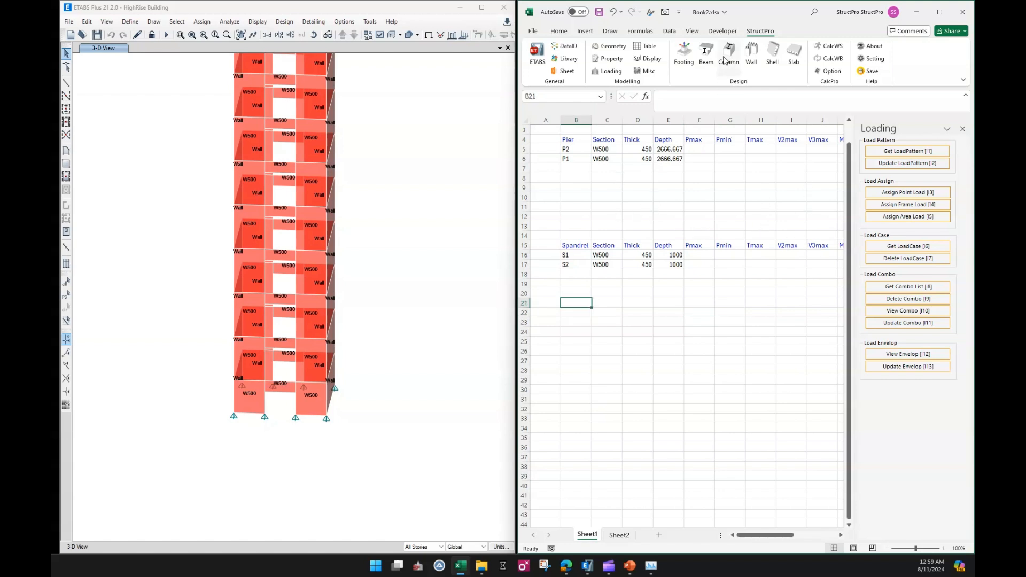
click(752, 53)
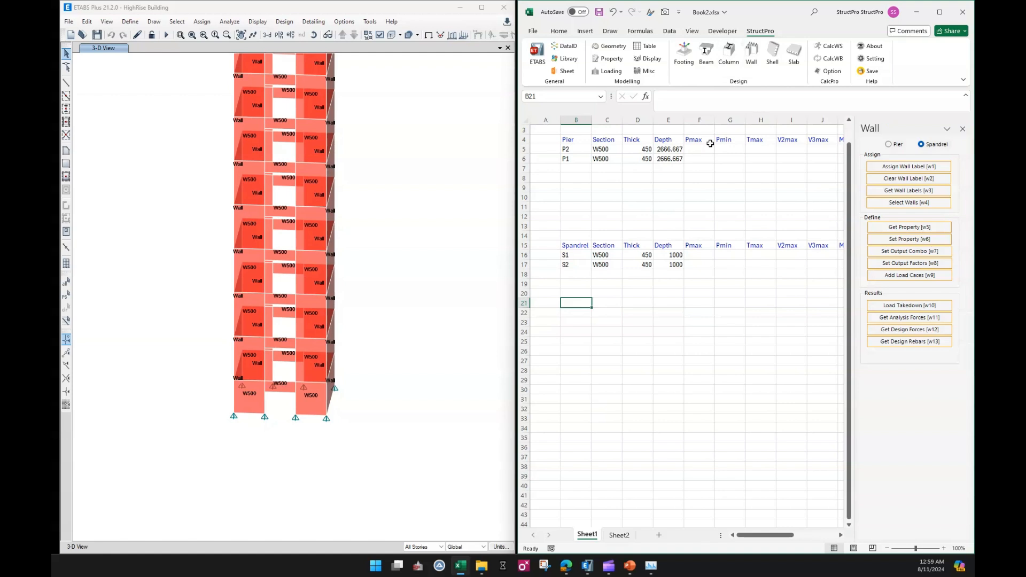
click(889, 144)
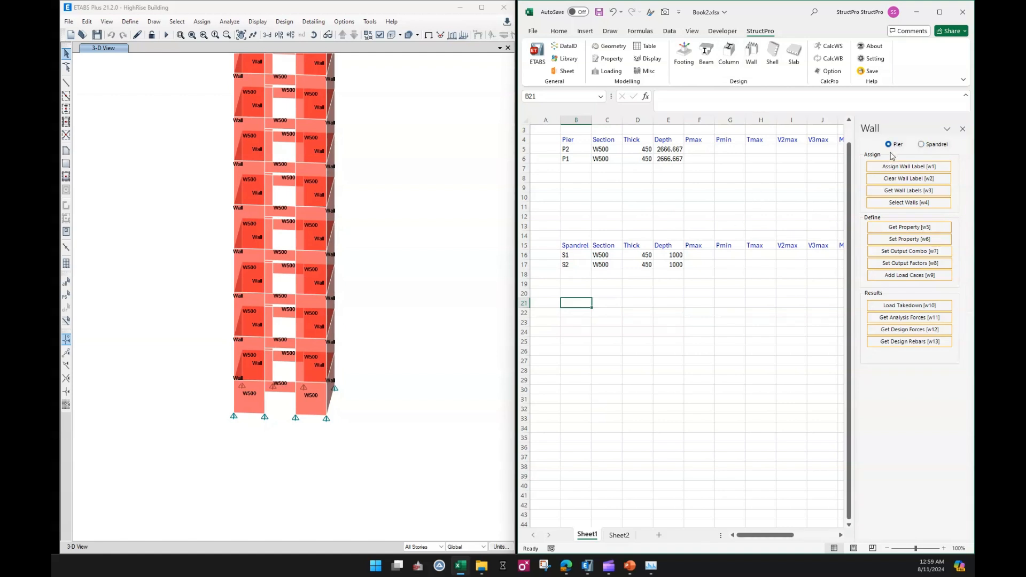
click(901, 252)
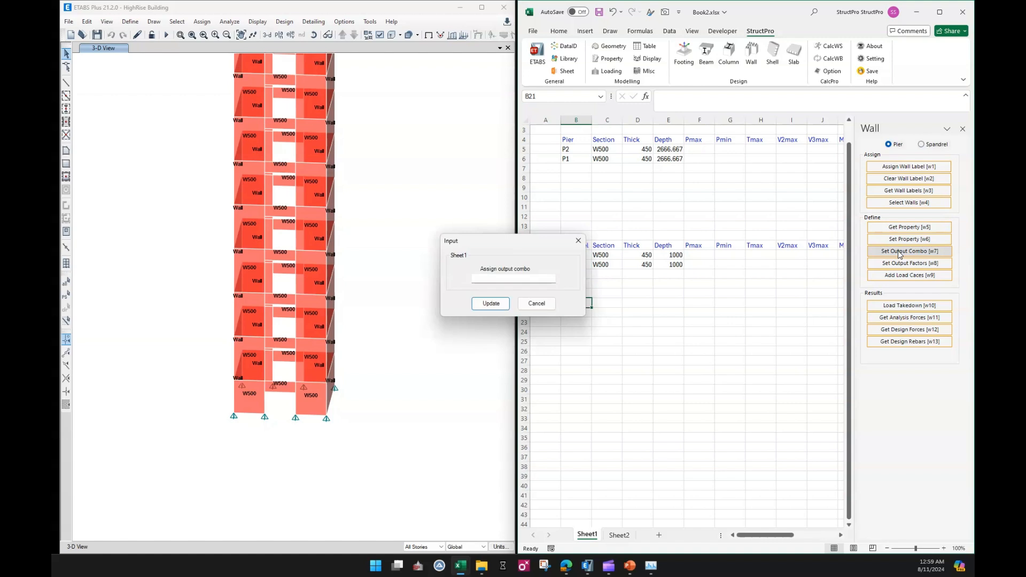
click(619, 535)
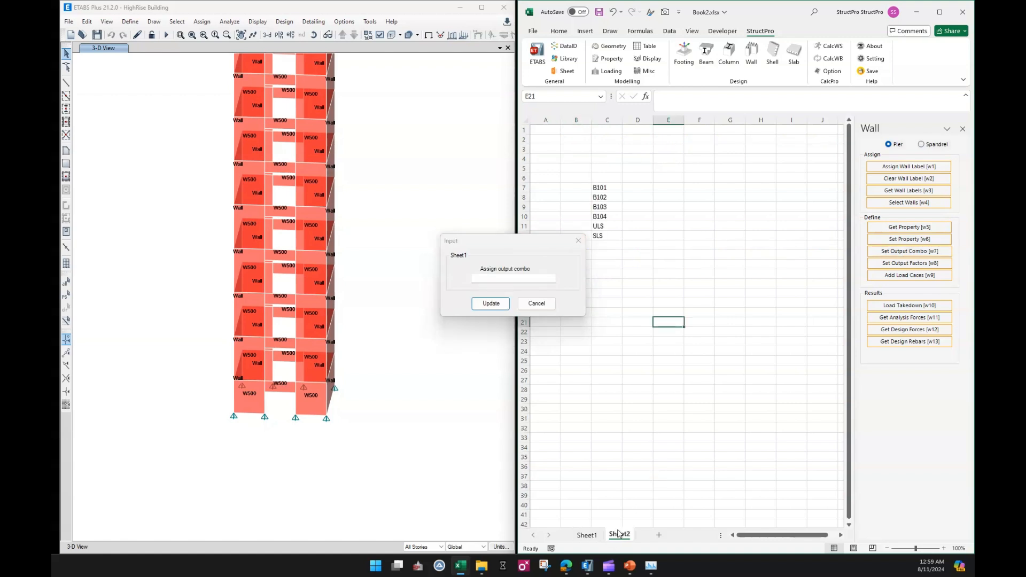
drag(600, 188, 603, 236)
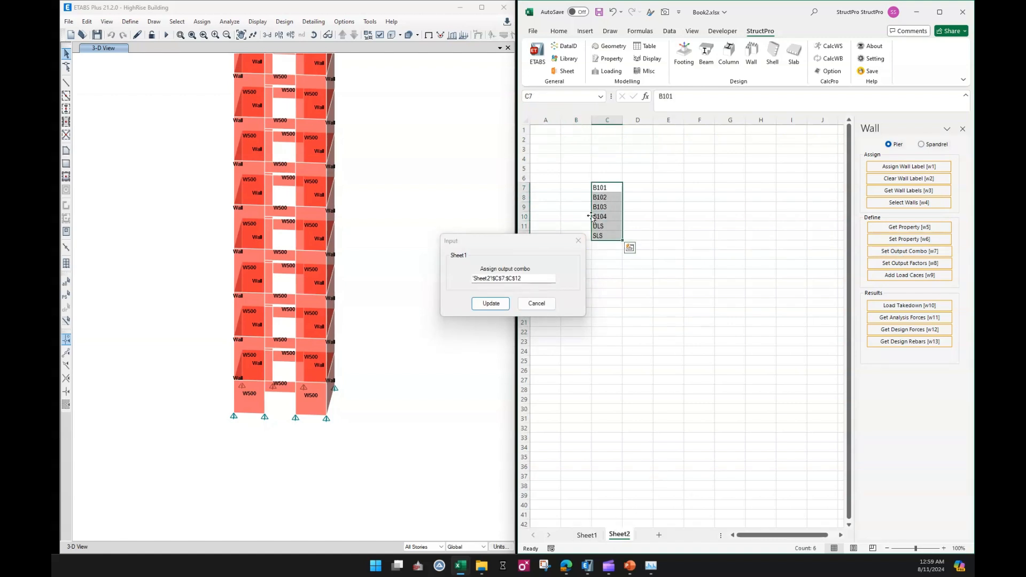
click(491, 304)
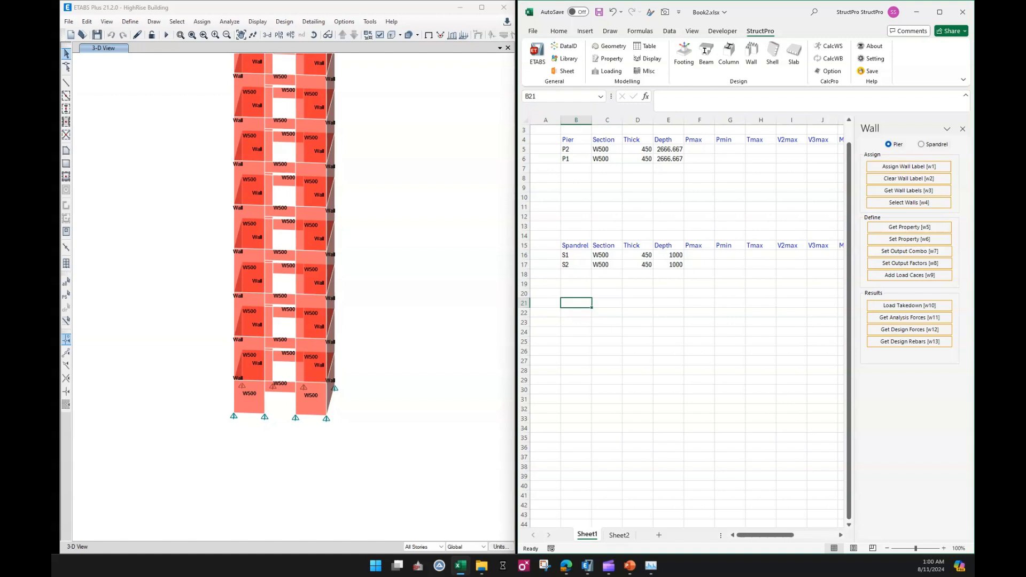
Display the model's deformed shape, then return to the labelled 3-D view.
click(164, 35)
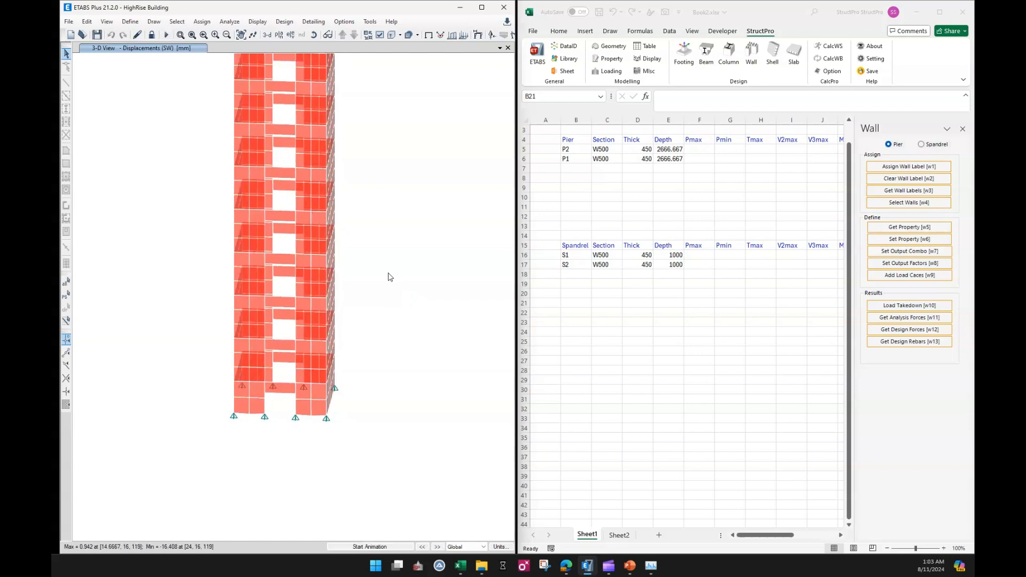
click(429, 34)
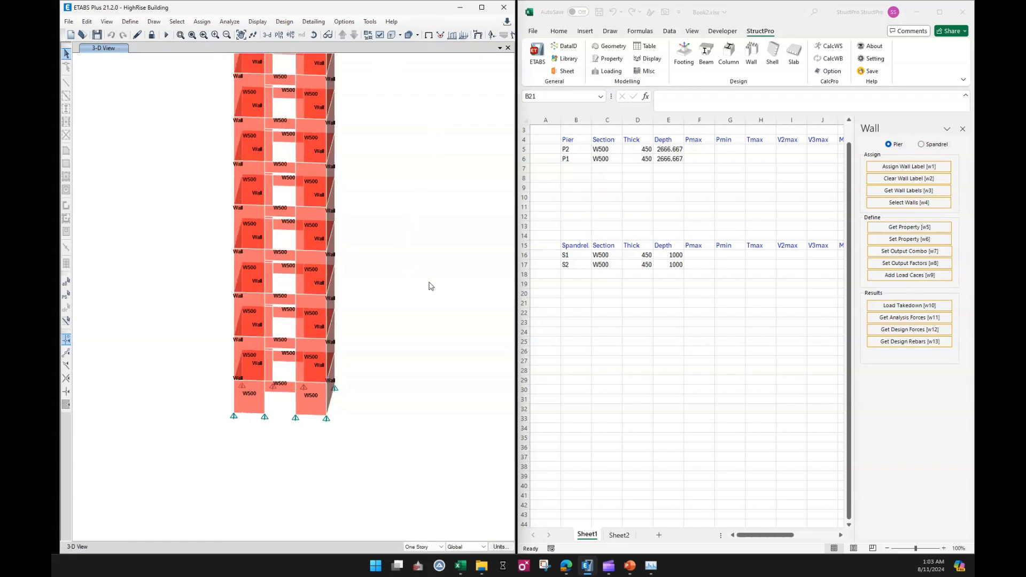
click(593, 304)
click(669, 293)
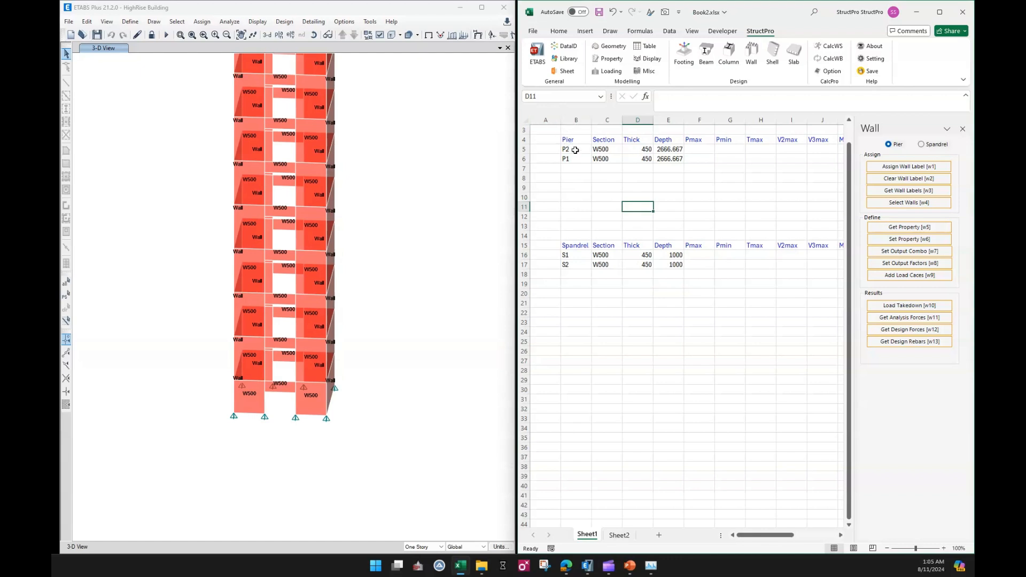
Save the workbook.
click(575, 150)
click(599, 12)
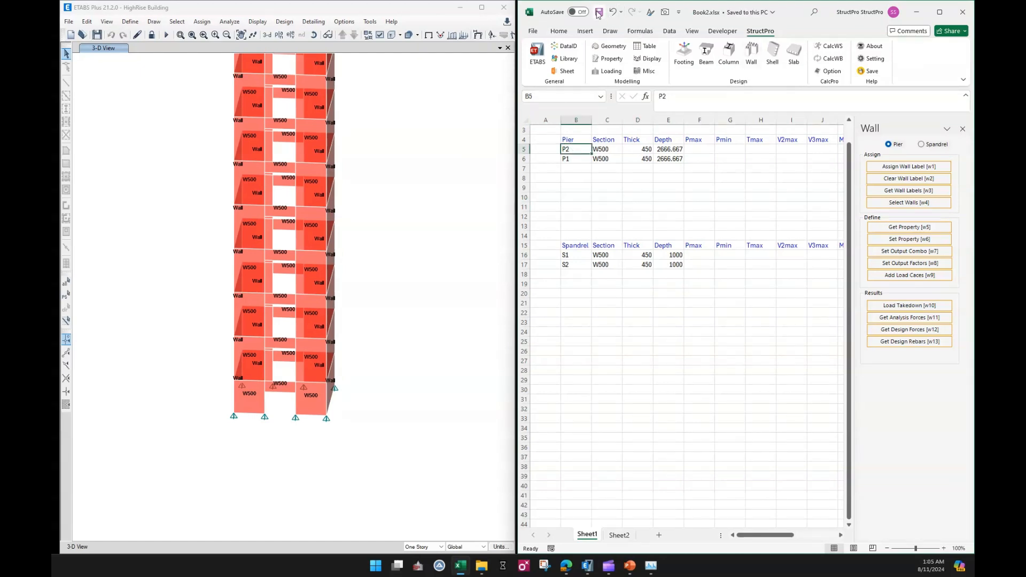
click(585, 194)
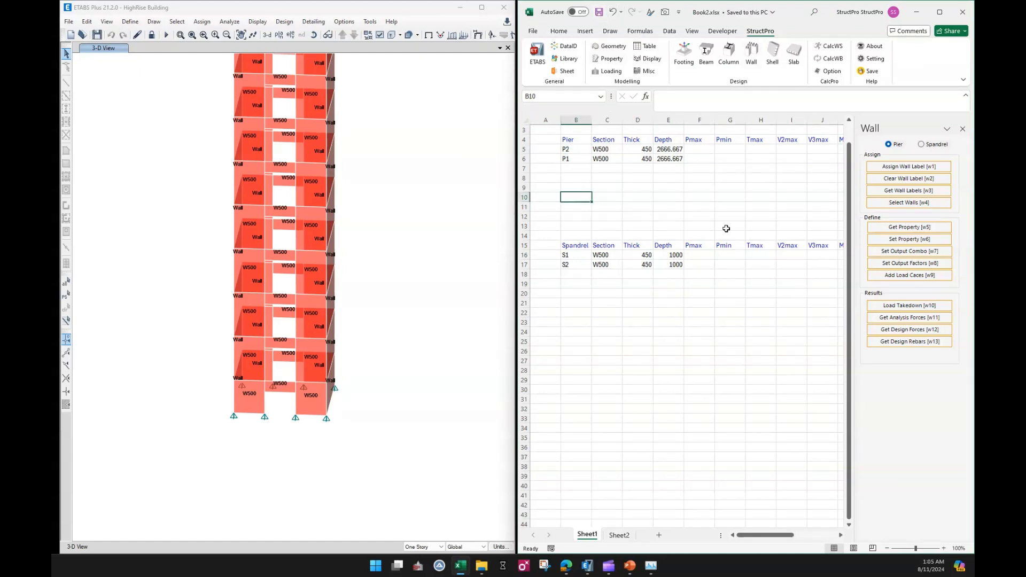
Select piers P2 and P1 and retrieve their analysis forces into the pier table with Get Analysis Forces.
click(707, 315)
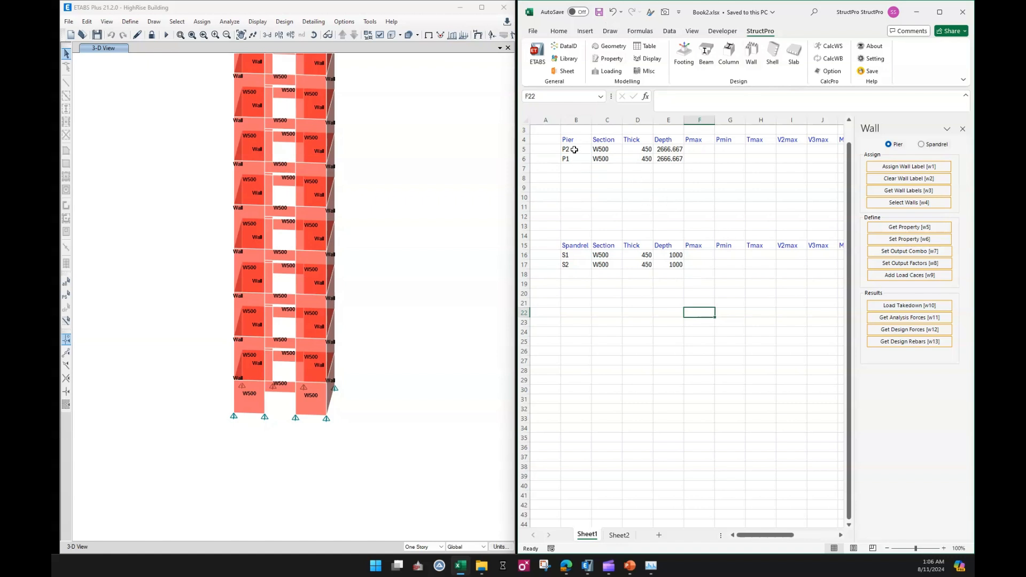
drag(576, 149, 576, 159)
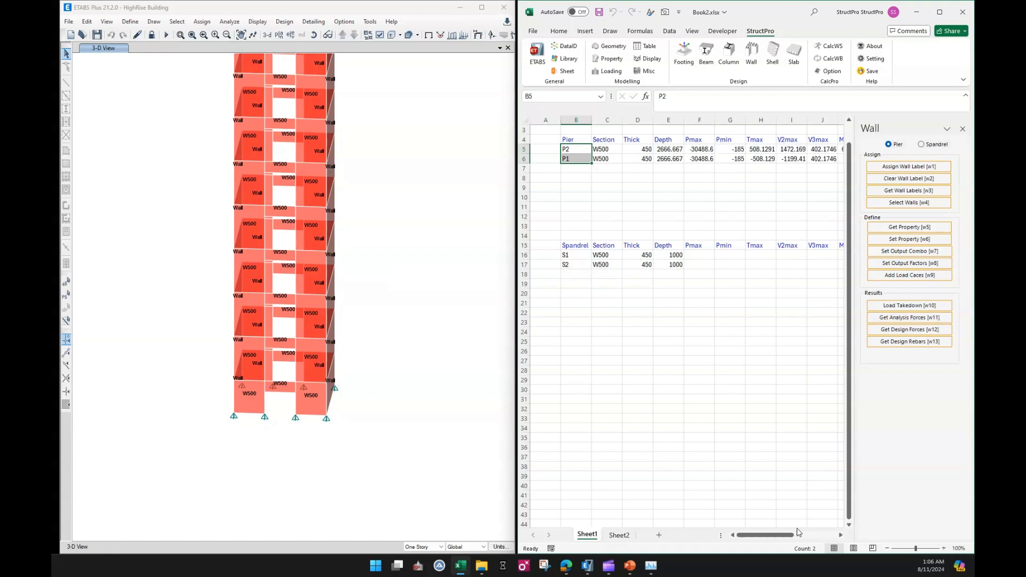
mouse_move(770, 535)
mouse_down()
mouse_move(791, 534)
mouse_move(766, 535)
mouse_up()
Switch the Wall pane to Spandrel, select S1 and S2, and retrieve their analysis forces into the spandrel table.
click(619, 316)
drag(580, 255, 582, 265)
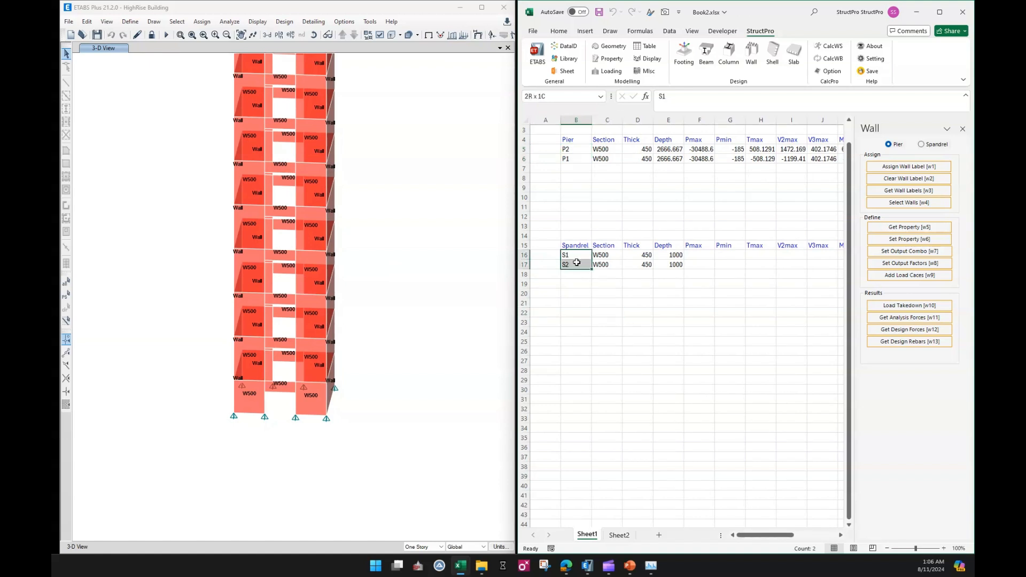
click(926, 147)
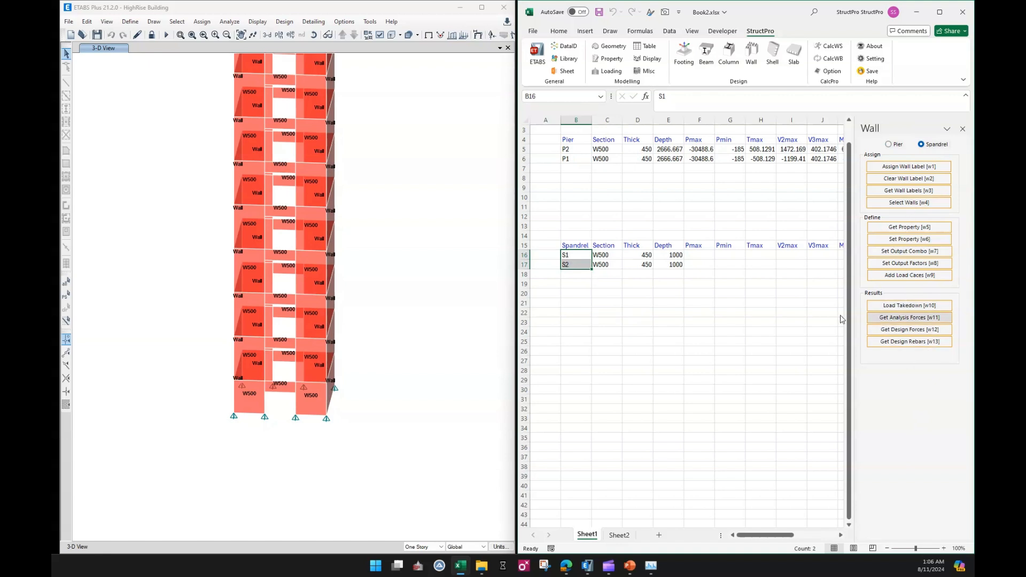
click(754, 294)
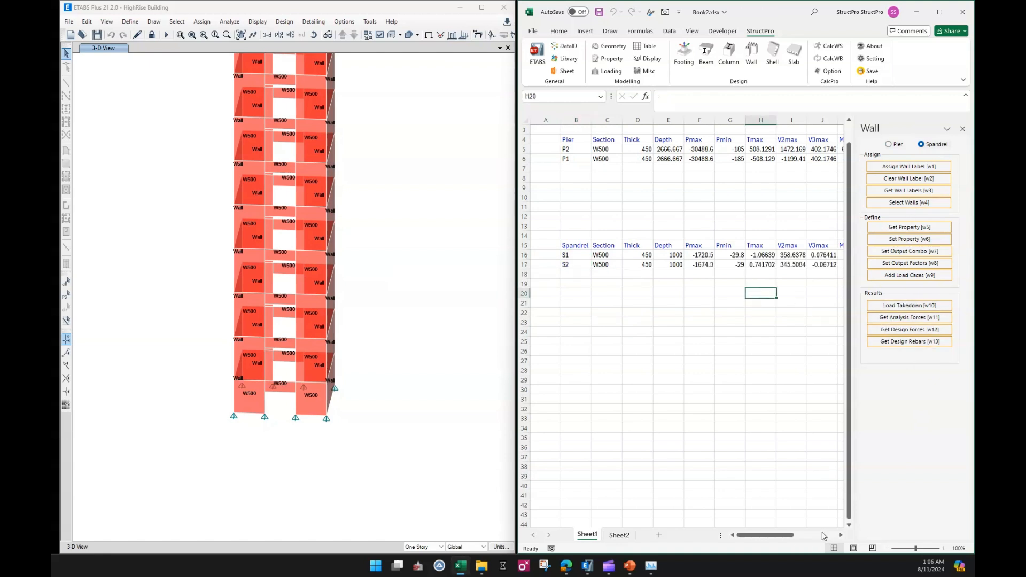
scroll(824, 535, right, 5)
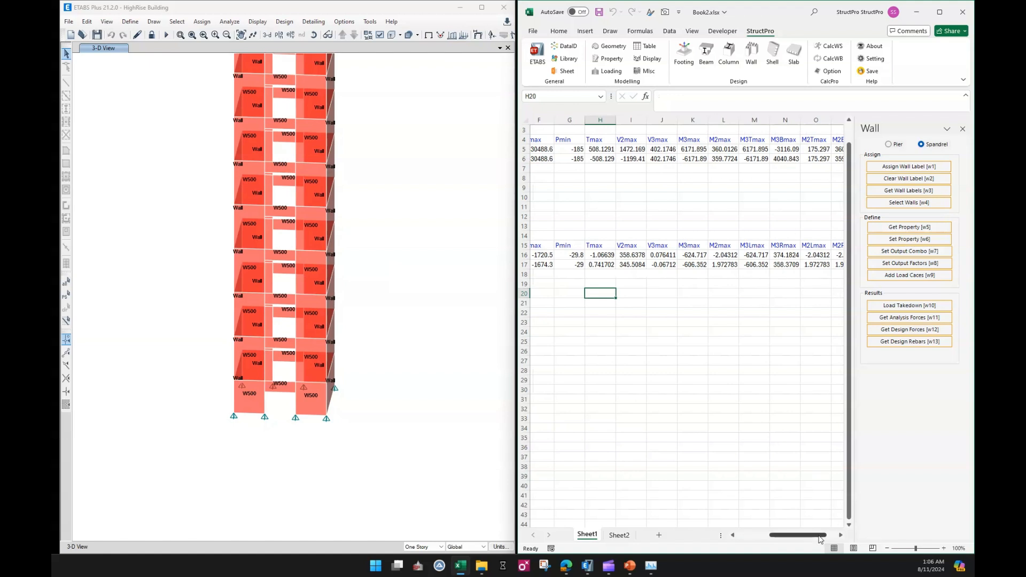
drag(821, 536, 789, 535)
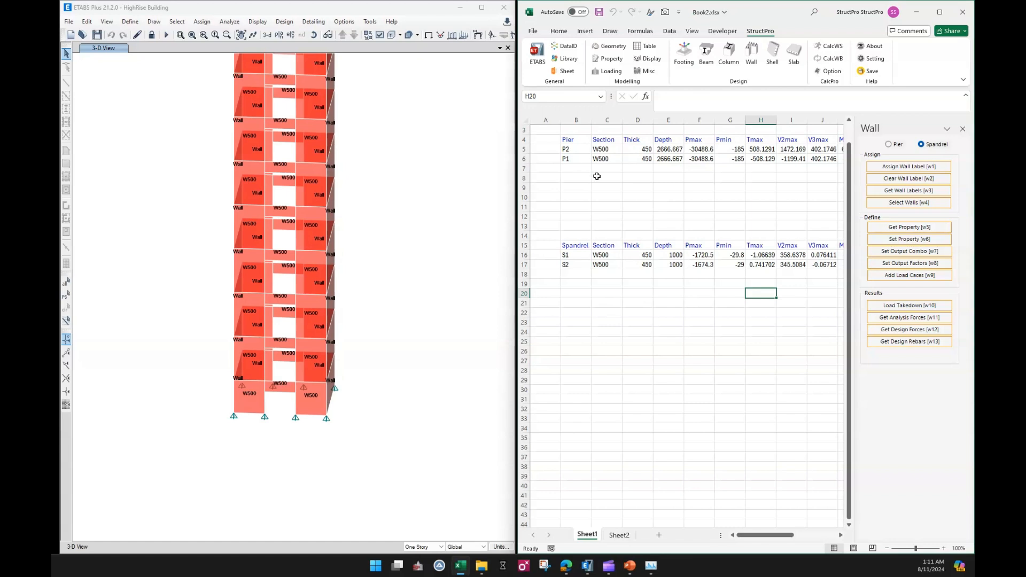
Select pier P1's walls in the model and show only the selected objects.
click(567, 162)
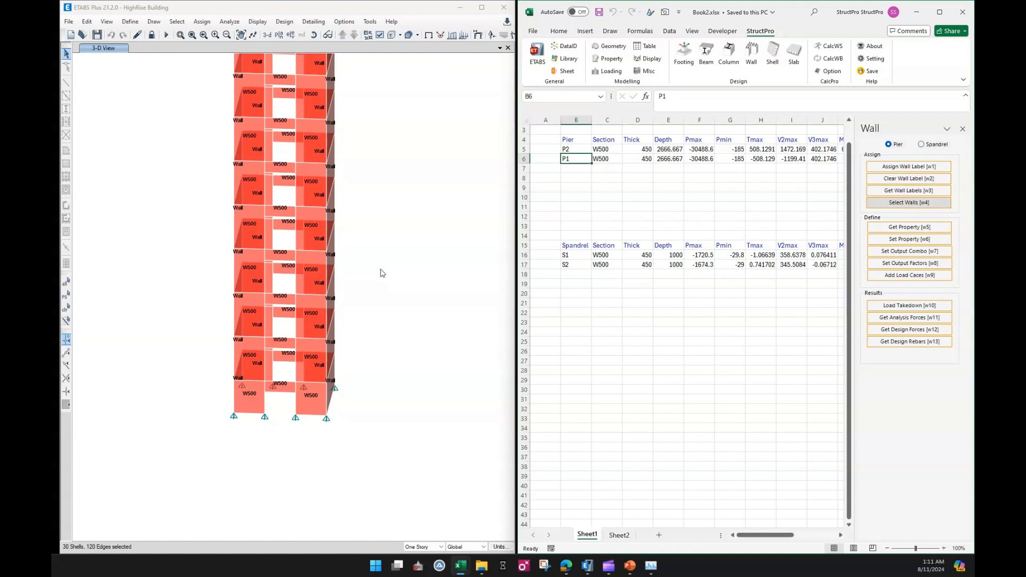
right_click(419, 223)
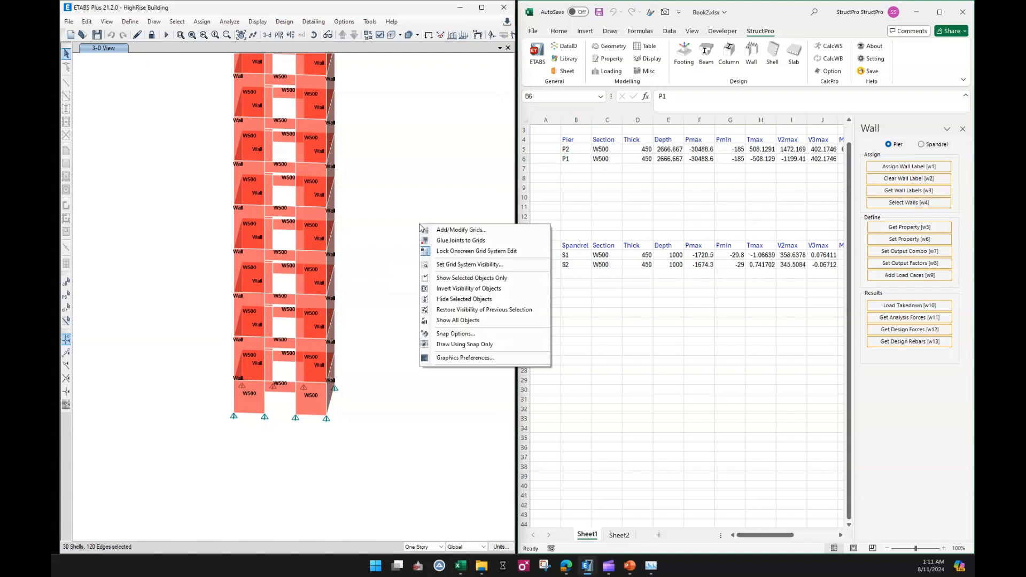
click(447, 277)
Display the axial force diagram for the ULS combination on frames and piers and inspect it.
drag(405, 230, 394, 337)
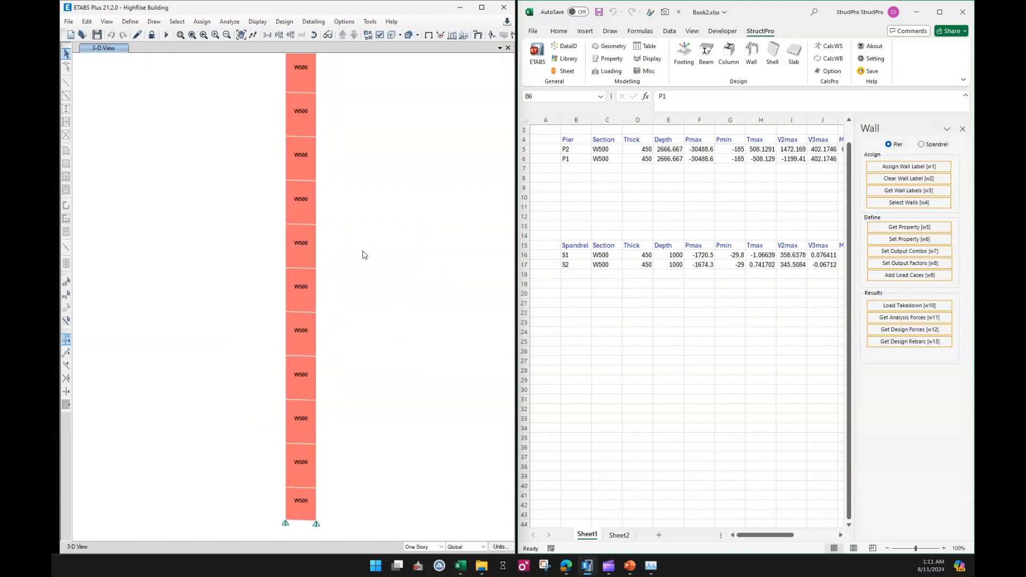
drag(372, 278, 360, 201)
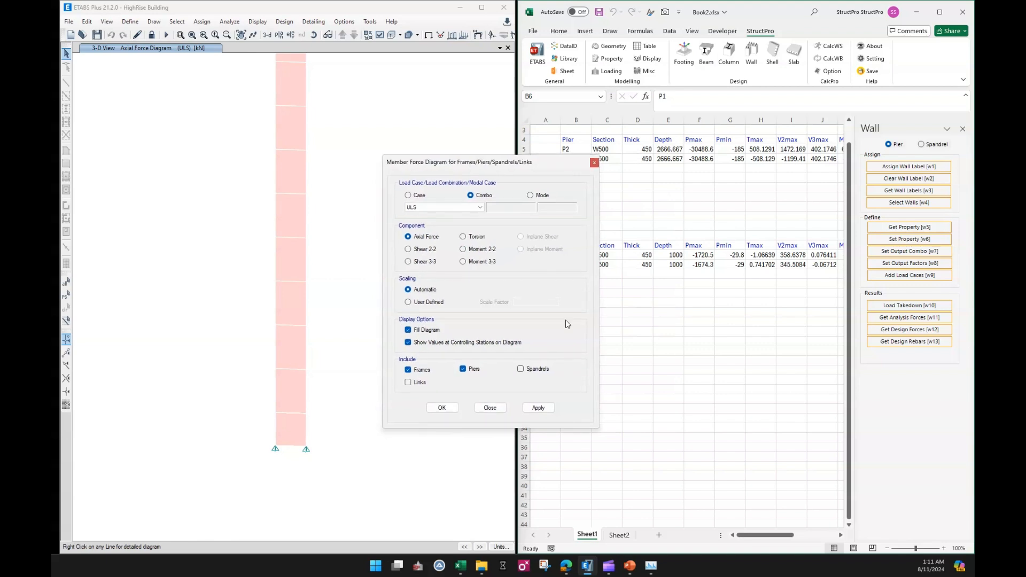
click(539, 408)
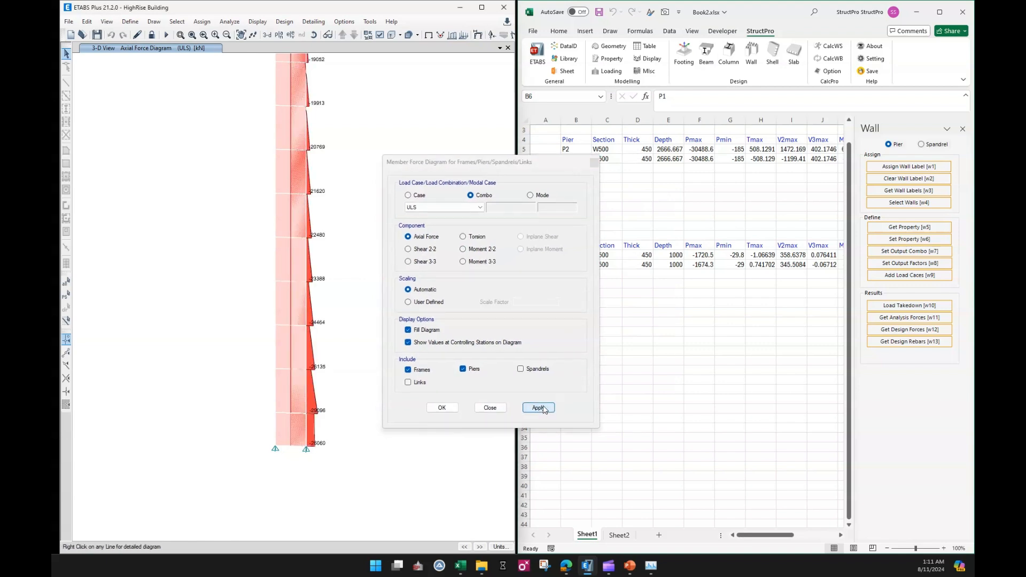
click(491, 408)
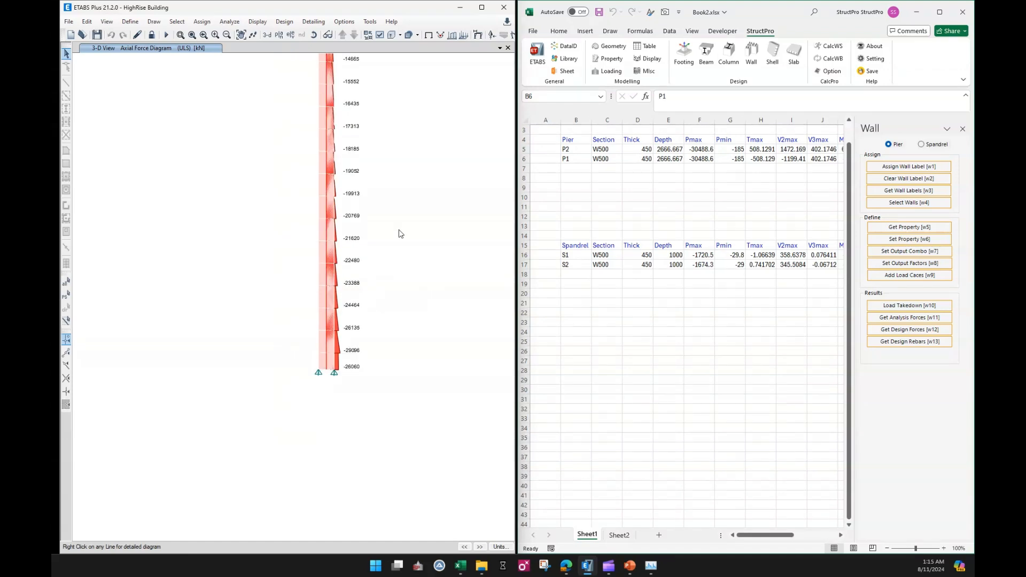
drag(380, 208, 366, 256)
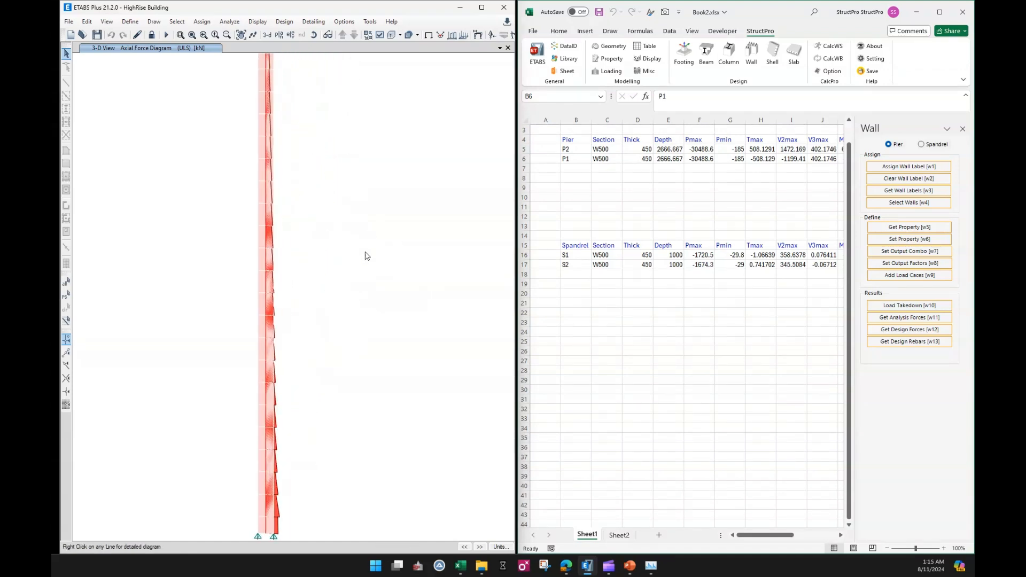
drag(310, 134, 321, 261)
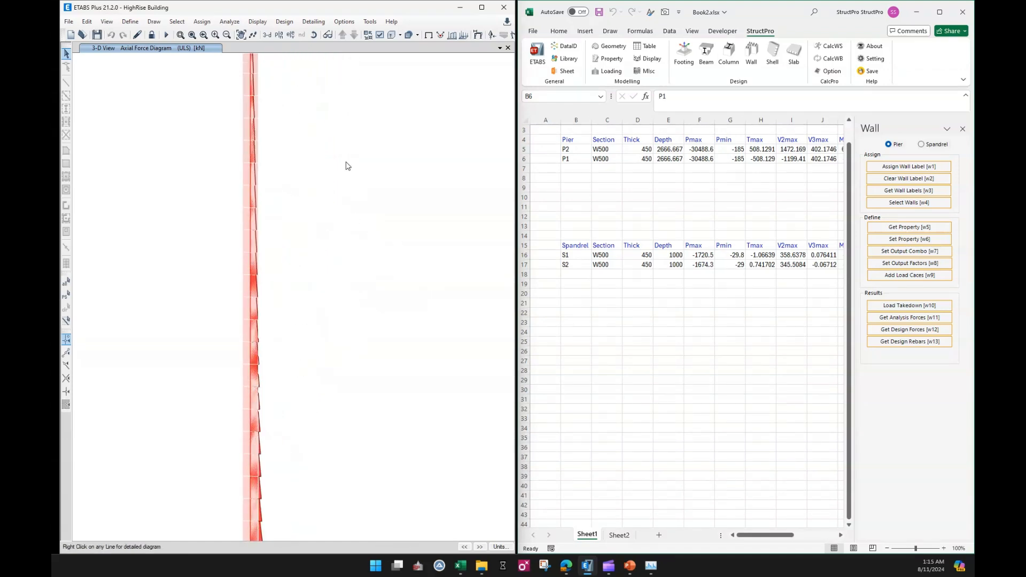
Insert two blank columns before the Section column in the worksheet.
click(607, 284)
click(614, 120)
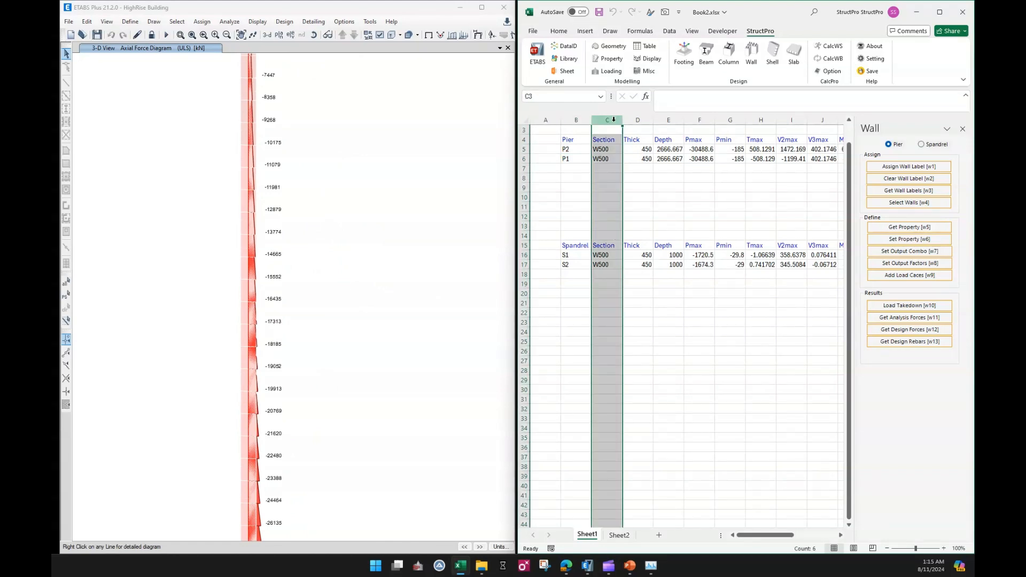
key(ctrl+plus)
key(ctrl+plus)
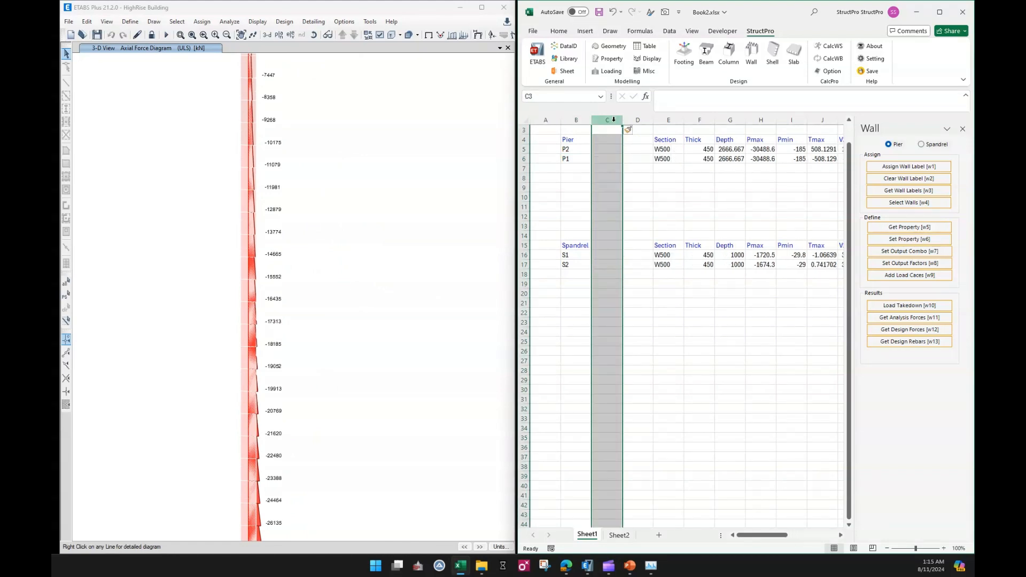
Open the Data Index and add Group and Story headers after Pier in the pier header row.
click(636, 284)
click(629, 197)
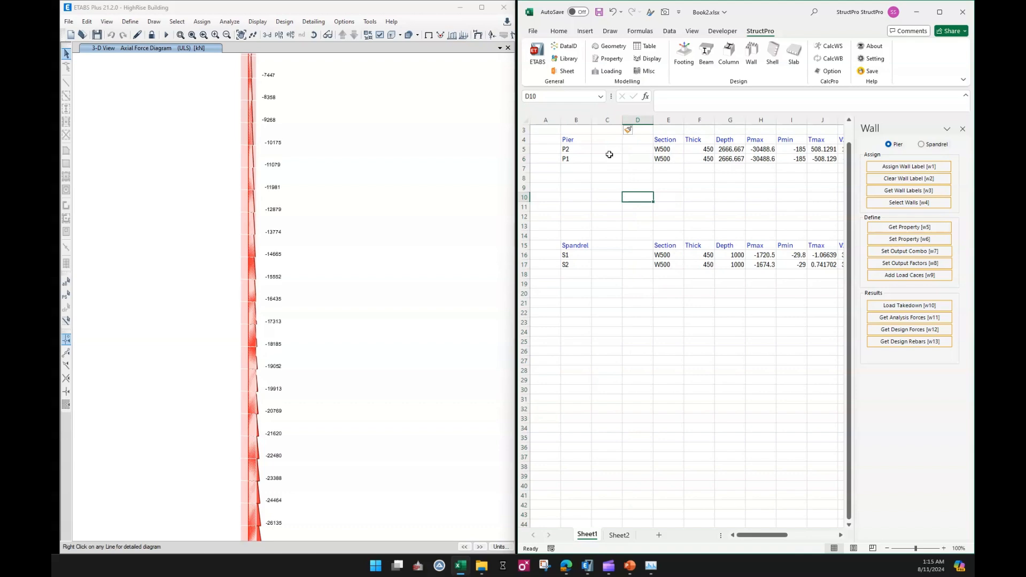
click(560, 47)
click(732, 351)
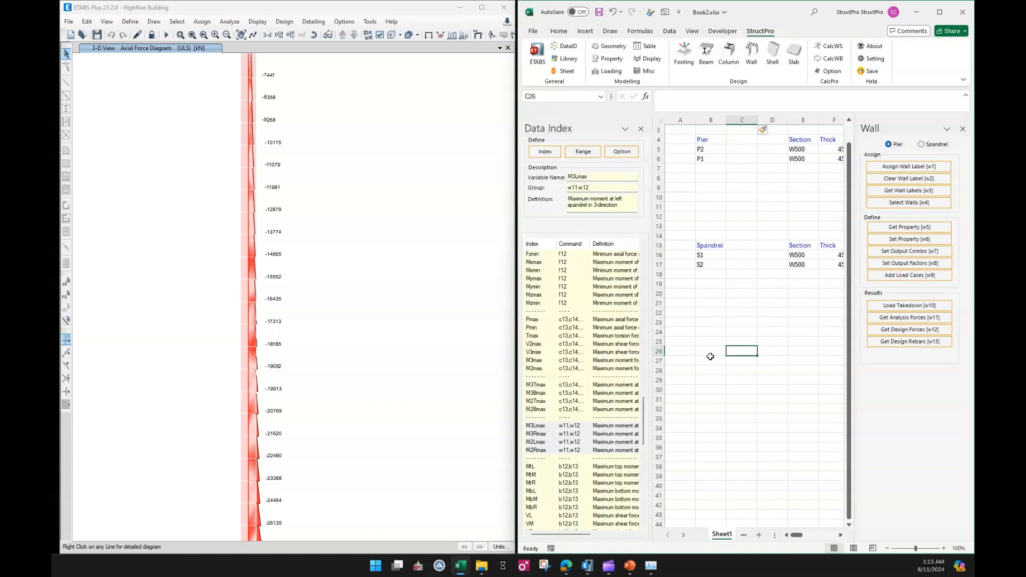
scroll(608, 347, up, 10)
scroll(607, 347, up, 10)
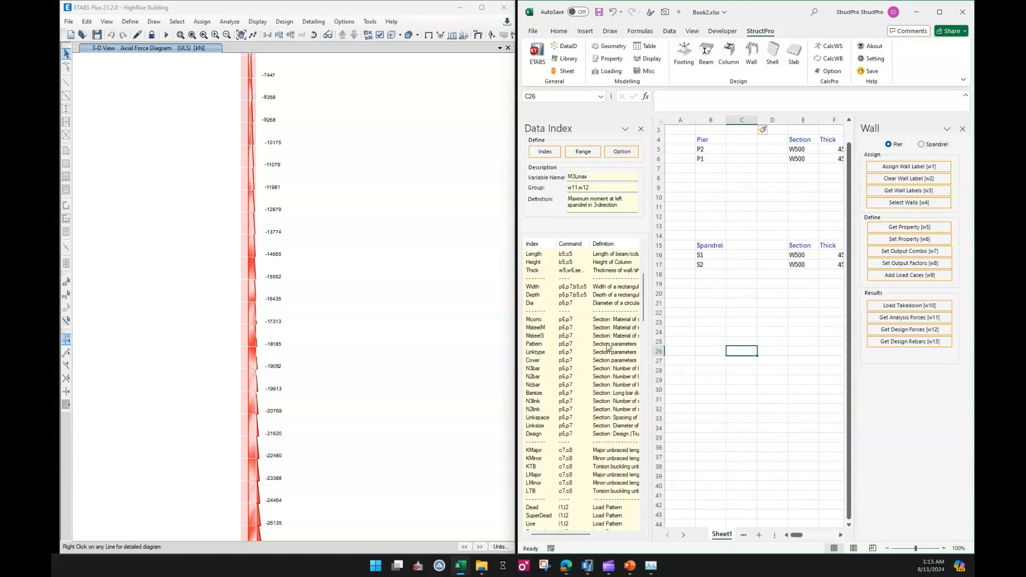
click(544, 282)
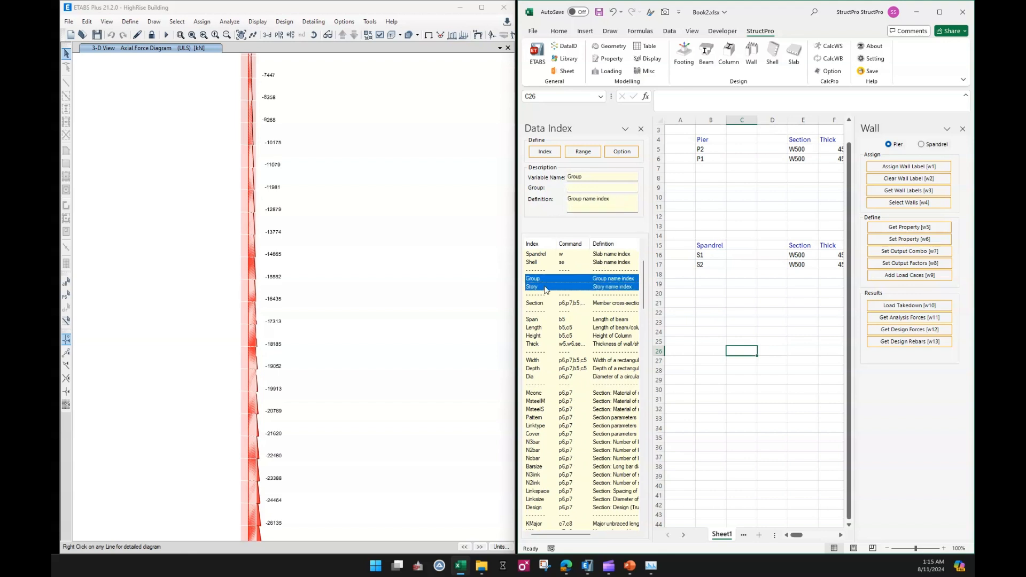
click(740, 141)
click(553, 153)
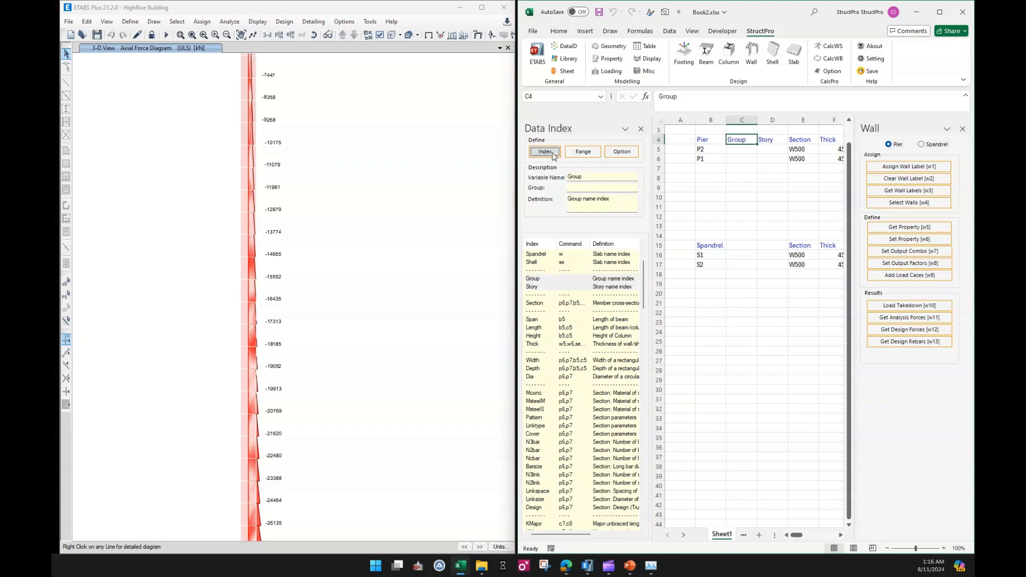
Add Group and Story headers after Spandrel in the spandrel header row, then close the Data Index pane.
click(728, 246)
click(544, 152)
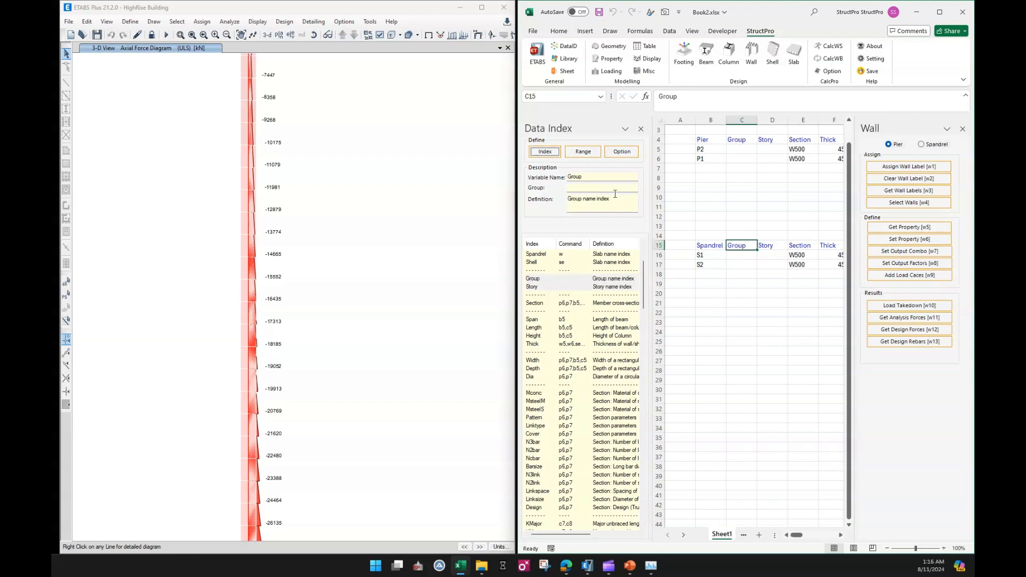
drag(711, 332, 719, 323)
click(641, 128)
click(721, 312)
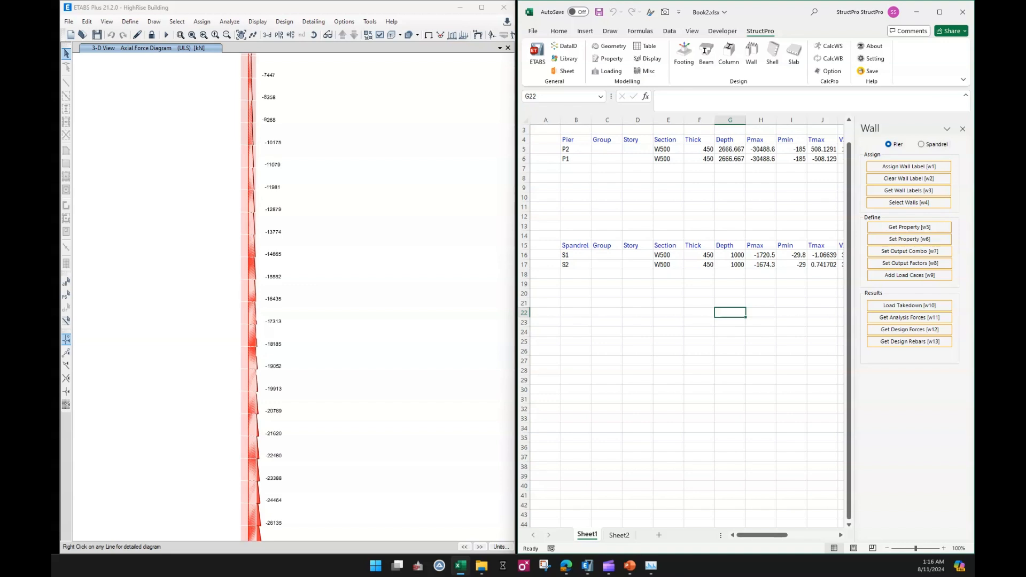
Open the Property pane and list the model's story names starting at cell B28.
click(589, 371)
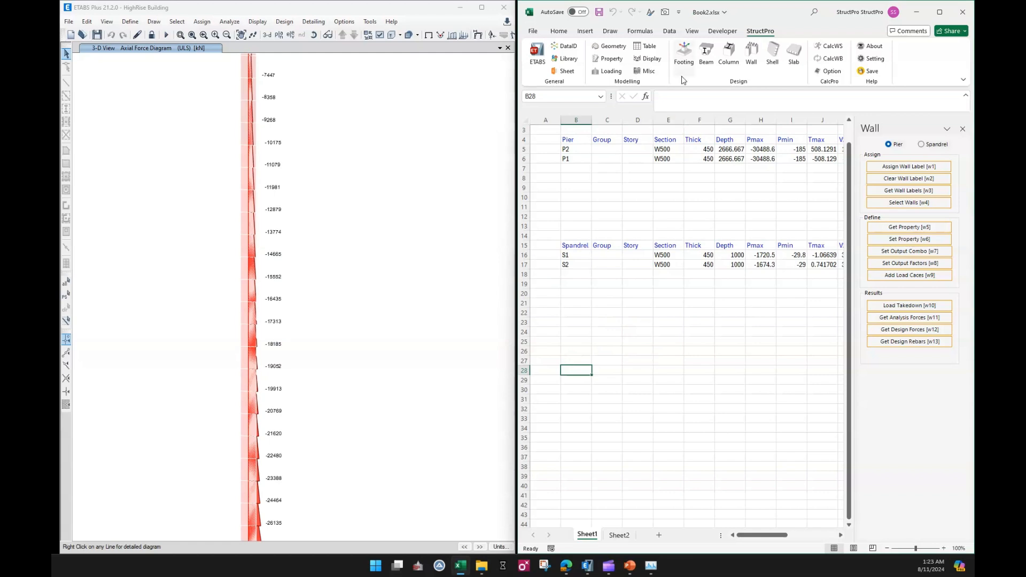
click(609, 58)
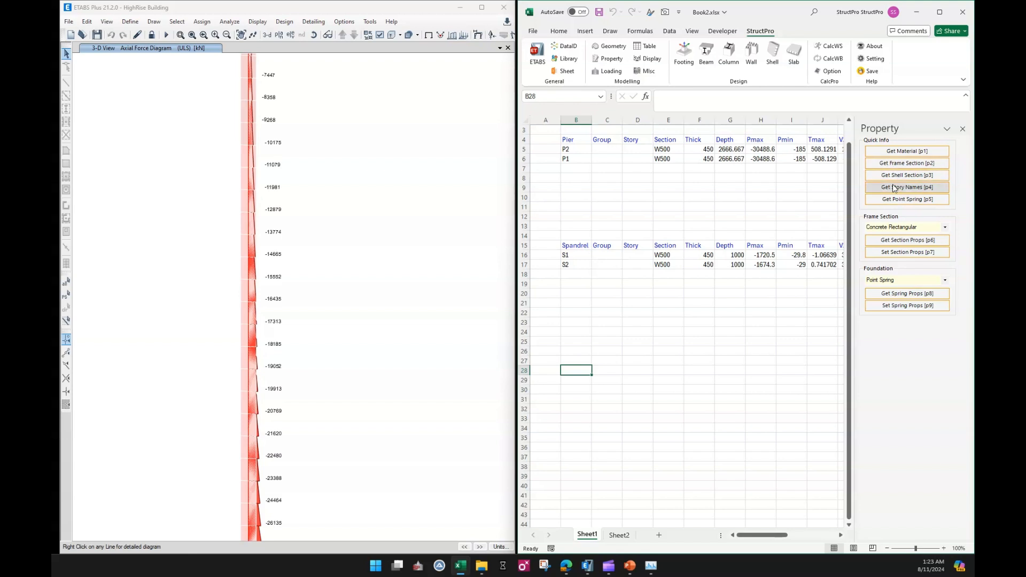
click(638, 380)
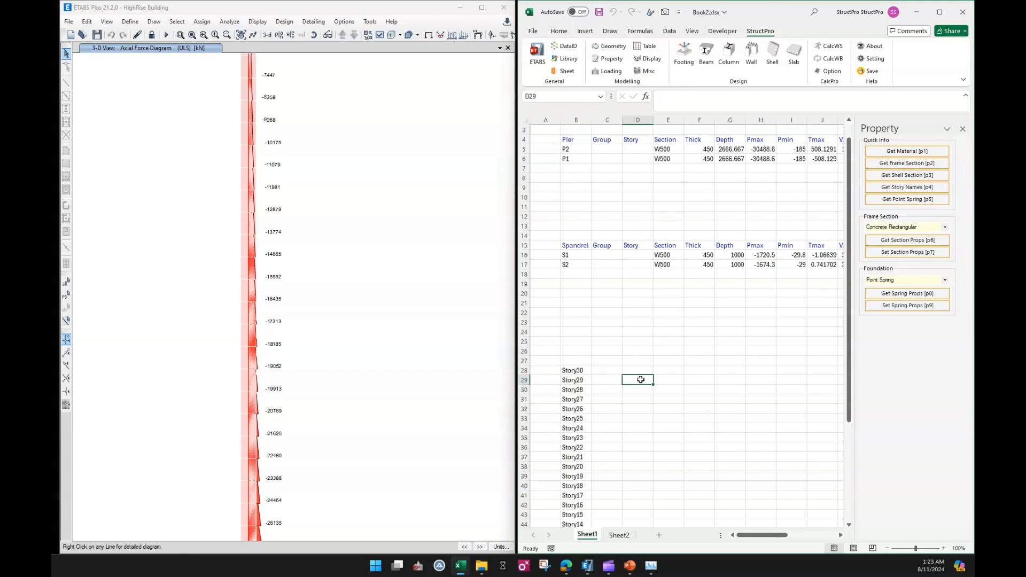
scroll(610, 369, down, 4)
scroll(599, 355, down, 4)
scroll(587, 342, up, 4)
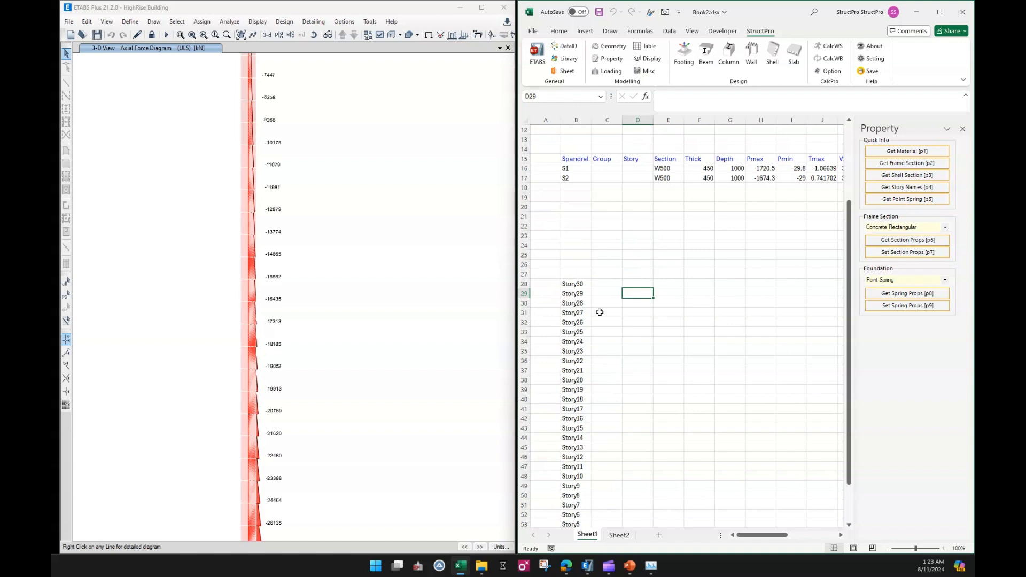
scroll(600, 313, down, 2)
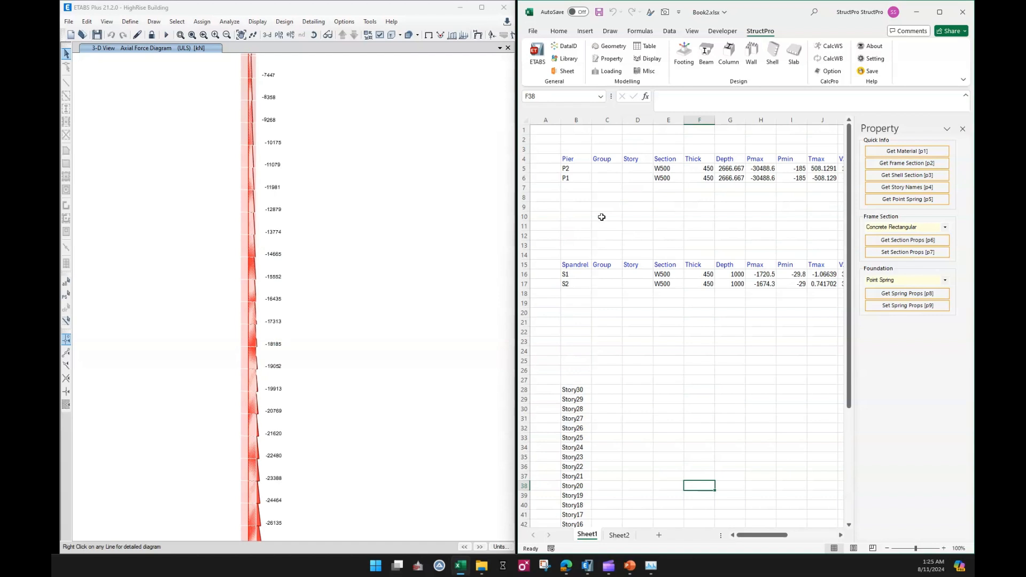
click(617, 197)
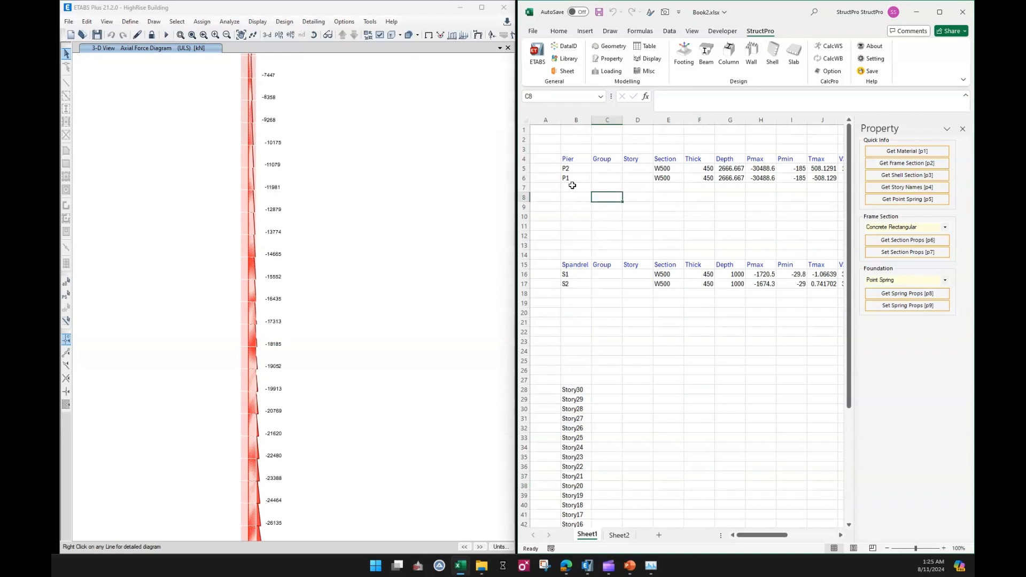
Clear the existing pier and spandrel data rows from both tables.
click(521, 168)
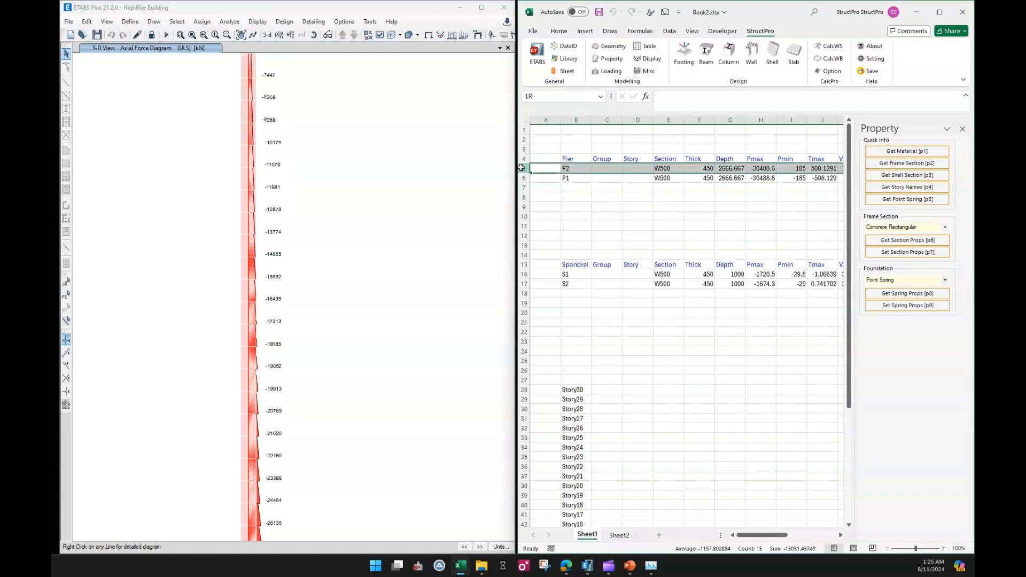
drag(522, 168, 519, 178)
key(Delete)
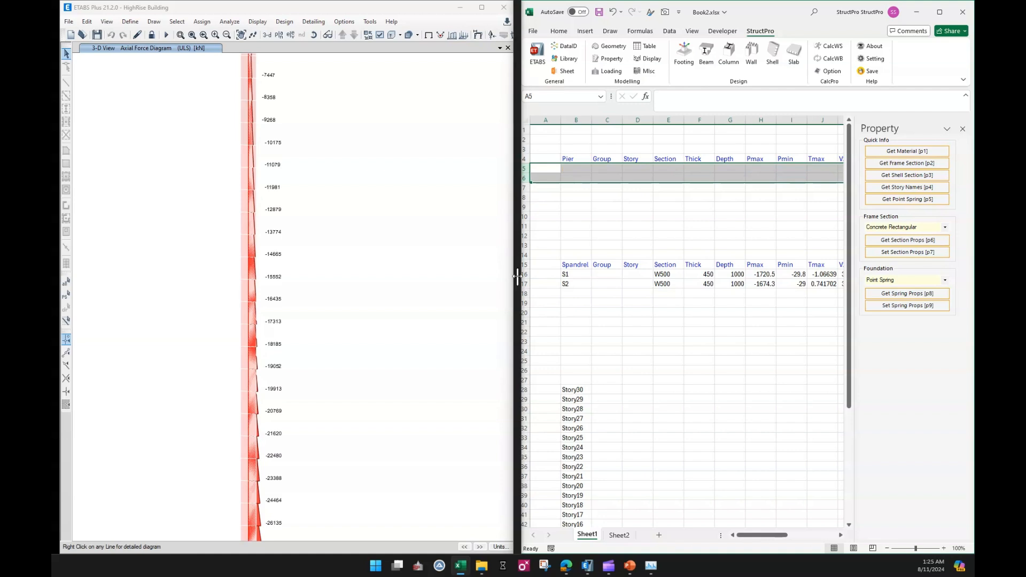
drag(524, 274, 532, 279)
key(Delete)
Enter P1 as the group of the first pier row.
click(607, 236)
click(610, 169)
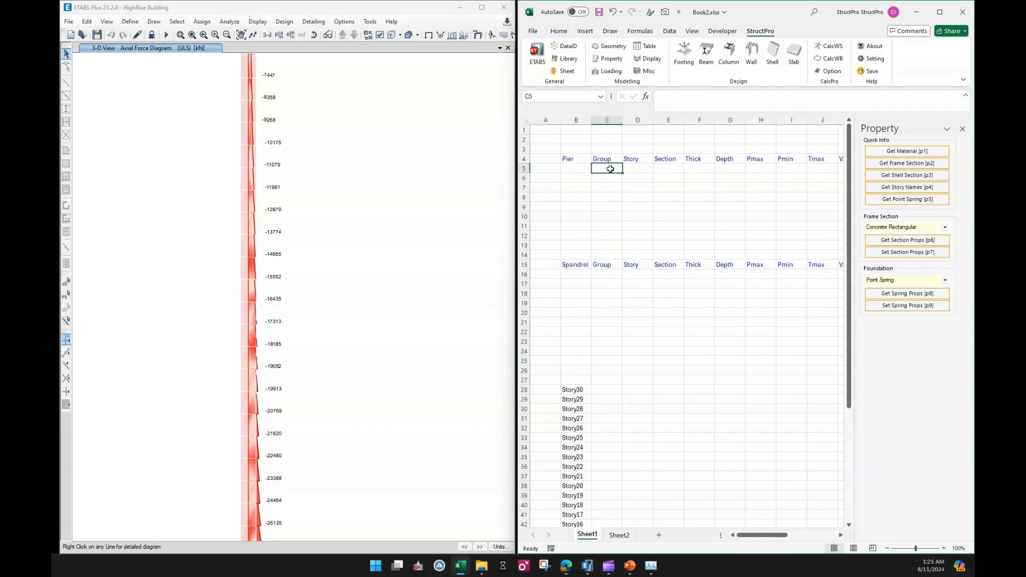
text(P1)
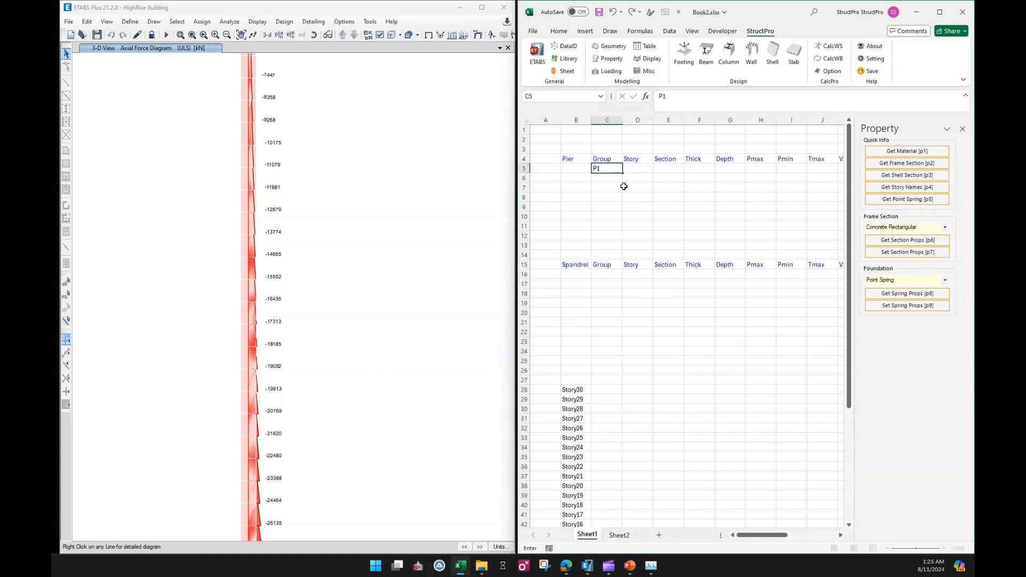
click(624, 187)
click(635, 168)
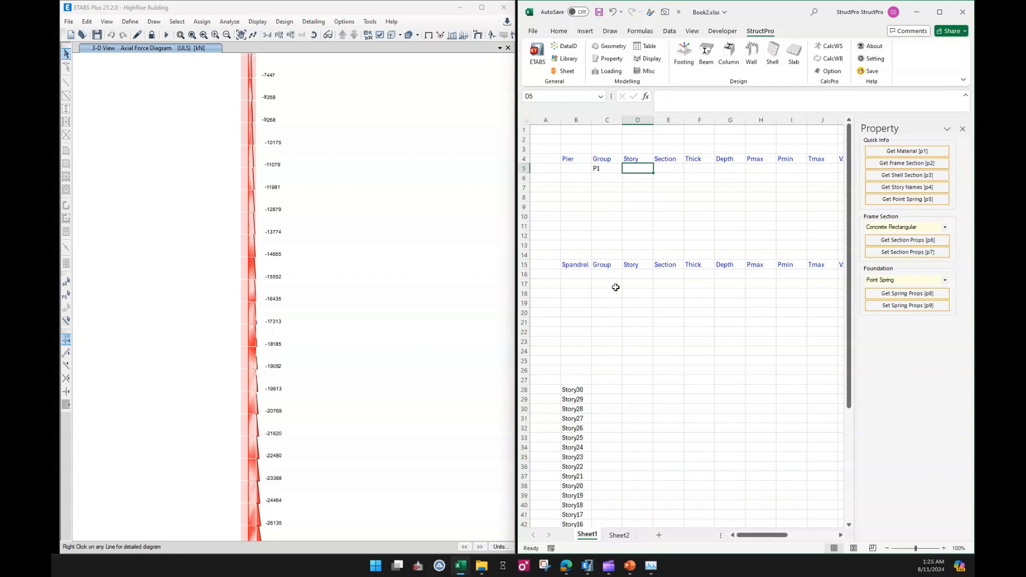
Enter Story1;Story2;Story3;Story4 as the stories of the first pier row.
scroll(589, 437, down, 4)
scroll(583, 471, down, 3)
click(578, 493)
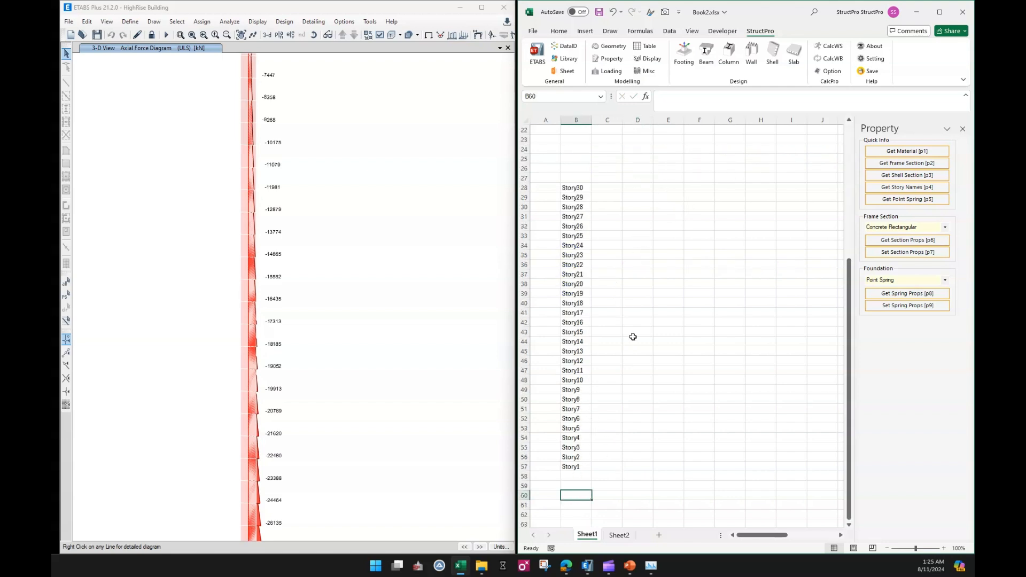
click(576, 464)
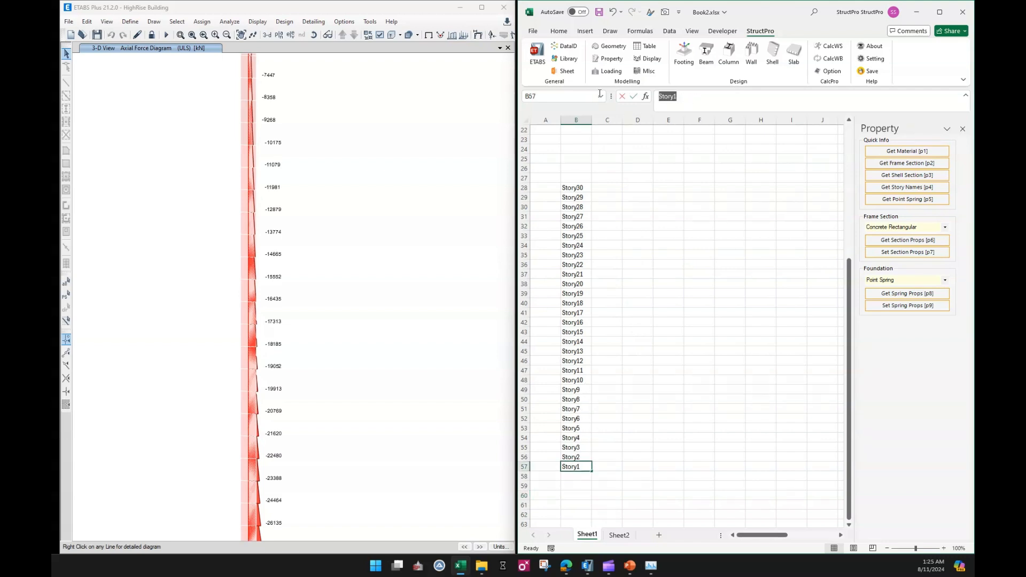
click(702, 239)
scroll(702, 242, up, 2)
scroll(702, 242, up, 5)
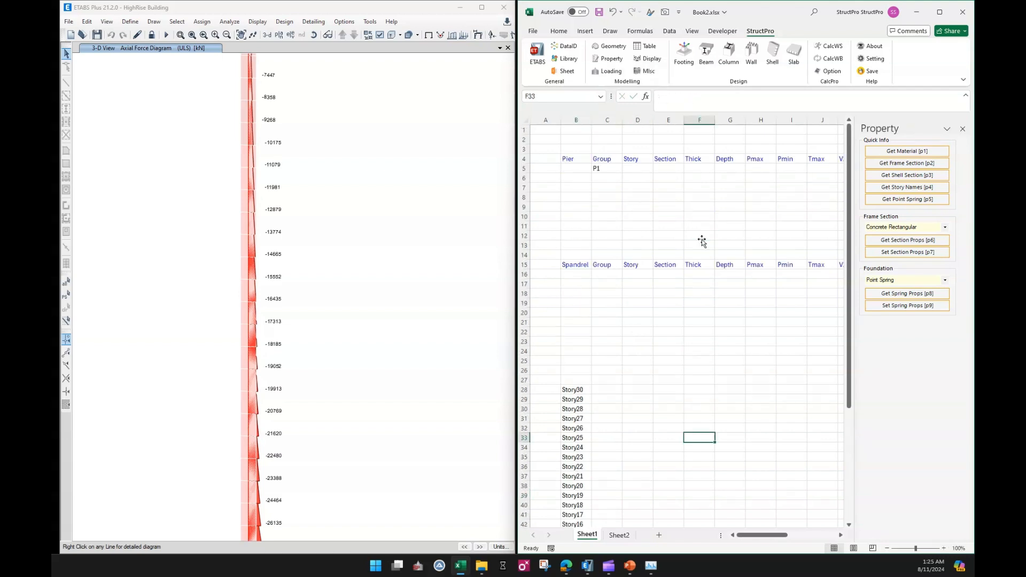
click(640, 168)
text(Story1)
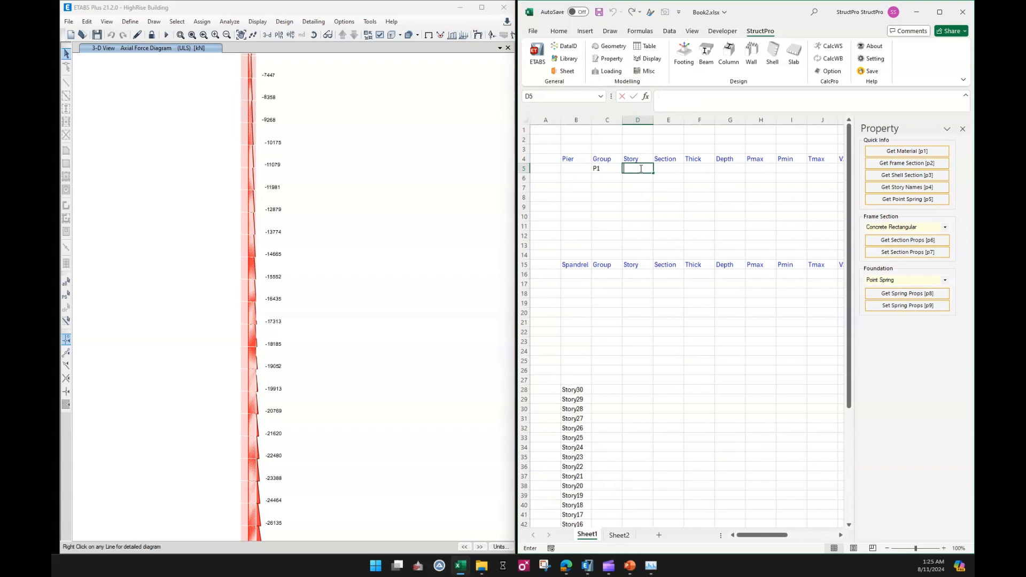
text(;Story1)
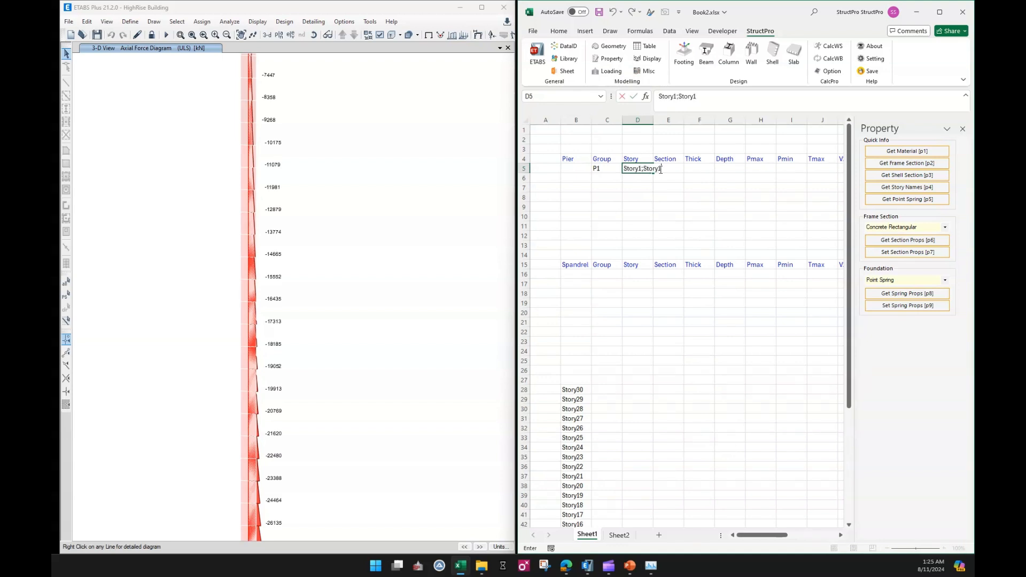
text(;Story1;Story1)
key(Return)
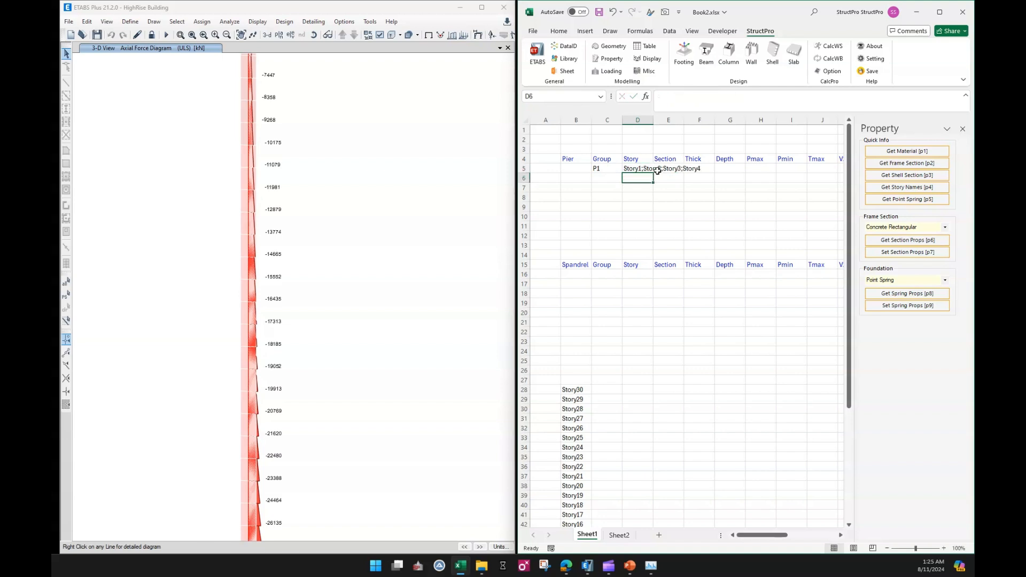
Widen the Story column and copy the first pier row's group and stories into the next row.
click(683, 220)
drag(653, 120, 709, 123)
drag(606, 170, 646, 169)
key(ctrl+c)
click(602, 179)
key(ctrl+v)
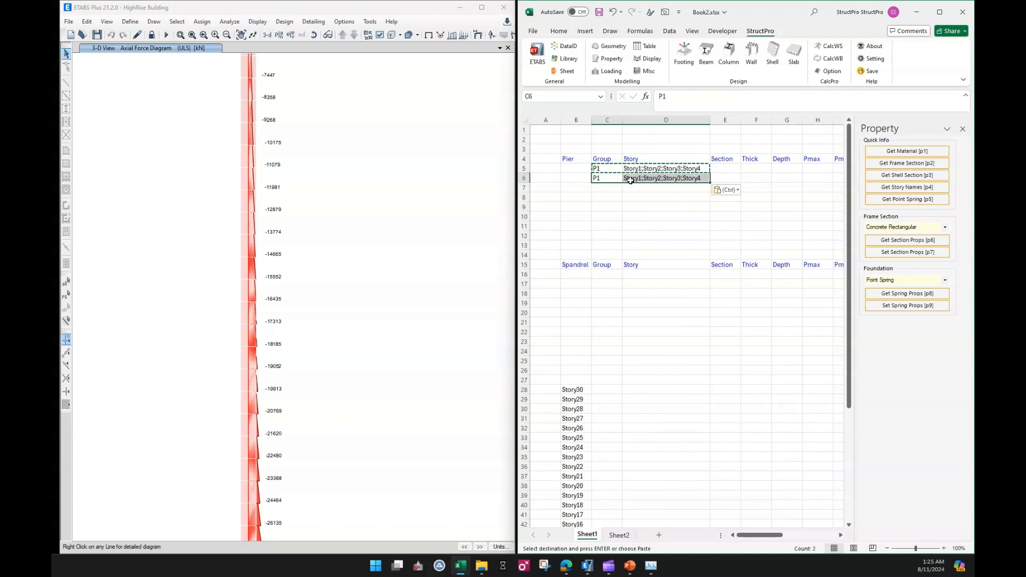
Change the second pier row's stories to Story5;Story6;Story7;Story8.
double_click(640, 180)
drag(640, 179, 703, 178)
text(5)
text(6)
text(7)
text(8)
click(694, 216)
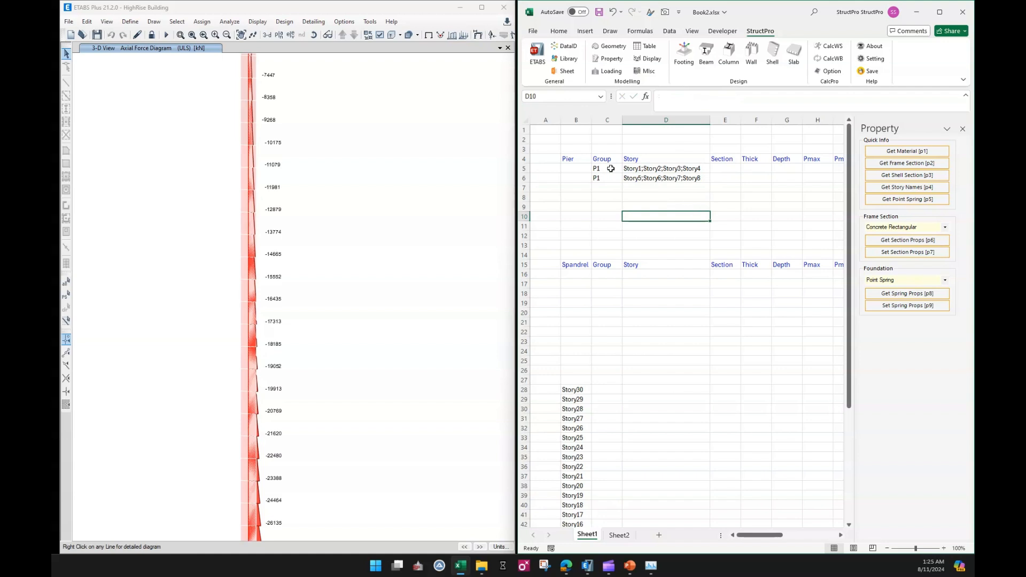
Copy both pier rows' group and stories into the next two rows and set their group to P2.
drag(608, 168, 681, 174)
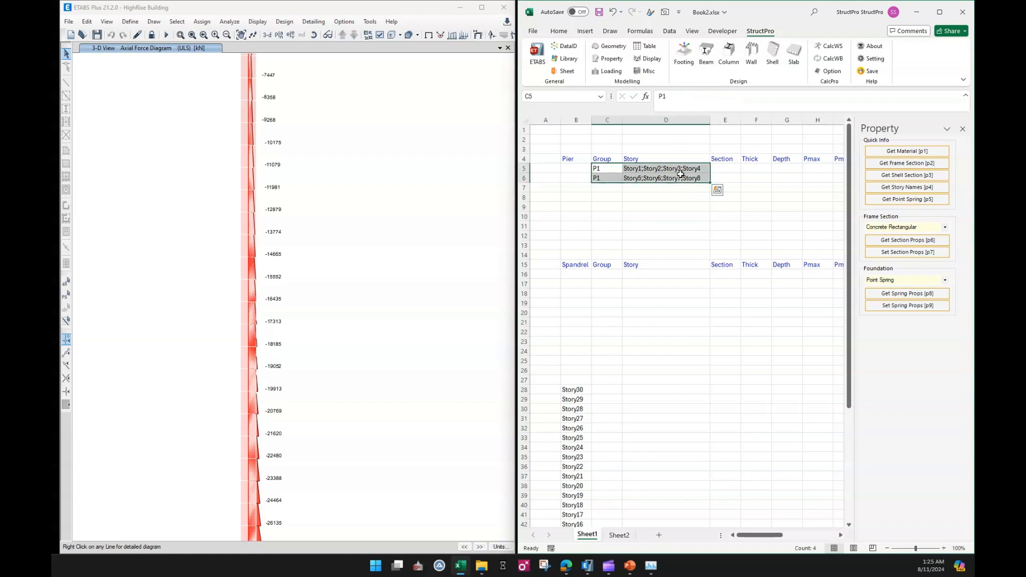
key(ctrl+c)
click(601, 188)
key(ctrl+v)
key(Escape)
double_click(601, 188)
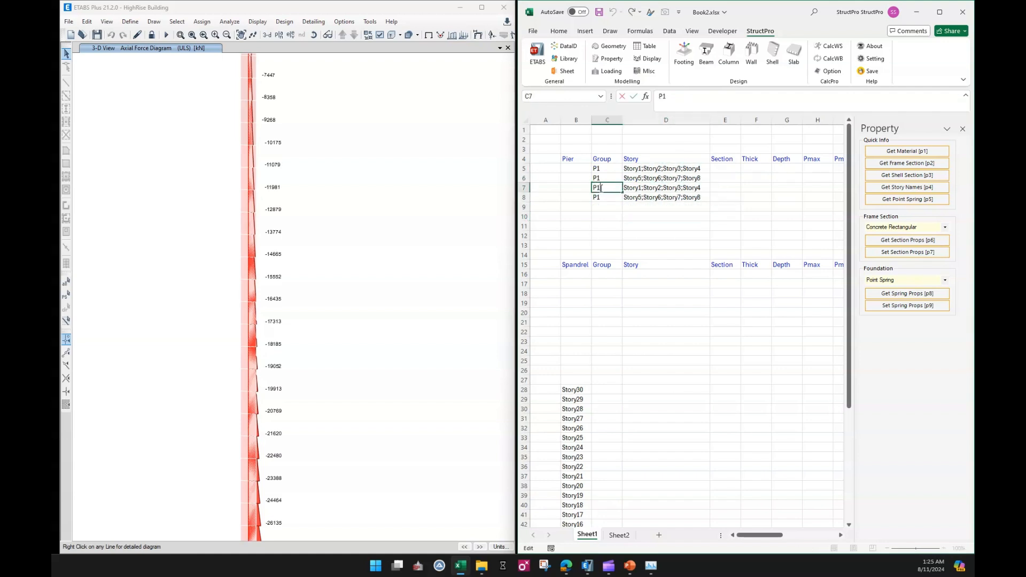
drag(601, 188, 598, 187)
text(2)
key(Return)
double_click(599, 197)
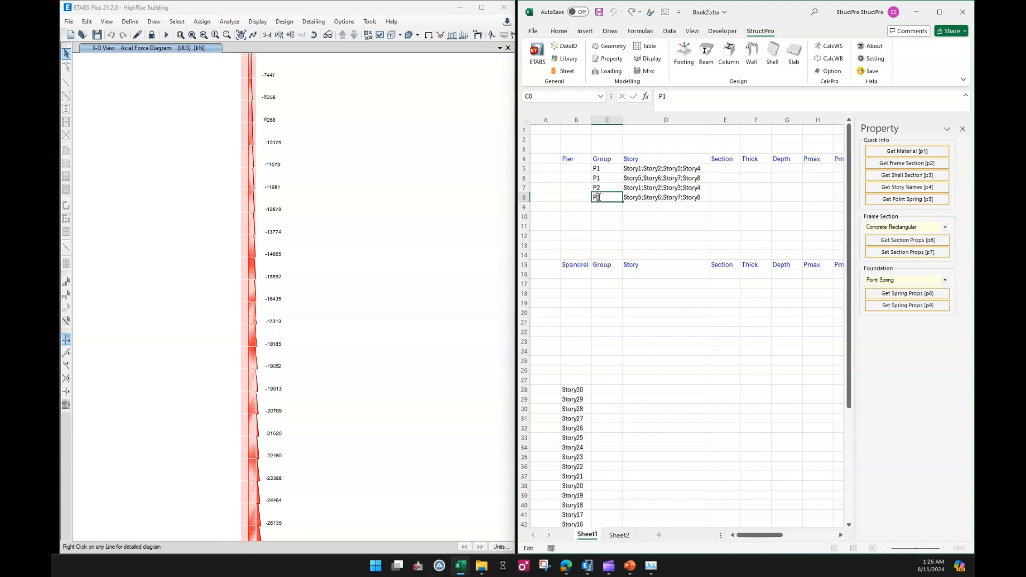
key(BackSpace)
text(2)
key(Return)
Copy the four pier group and story rows into the spandrel table.
drag(612, 170, 676, 194)
key(ctrl+c)
click(607, 275)
key(ctrl+v)
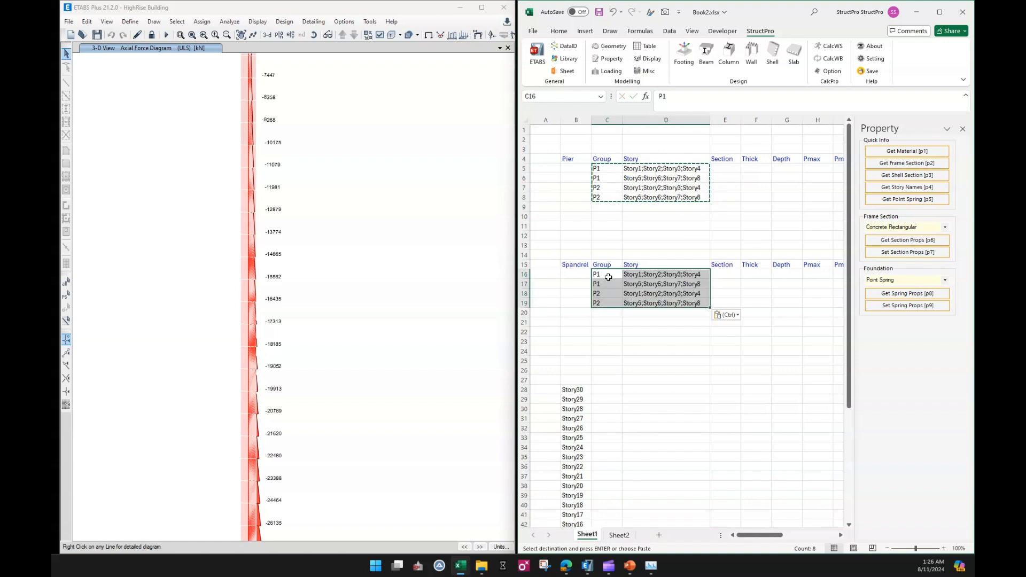
key(Escape)
Change the spandrel groups to S1, S1, S2 and S2.
double_click(606, 276)
drag(597, 275, 593, 285)
text(S)
double_click(597, 284)
text(S)
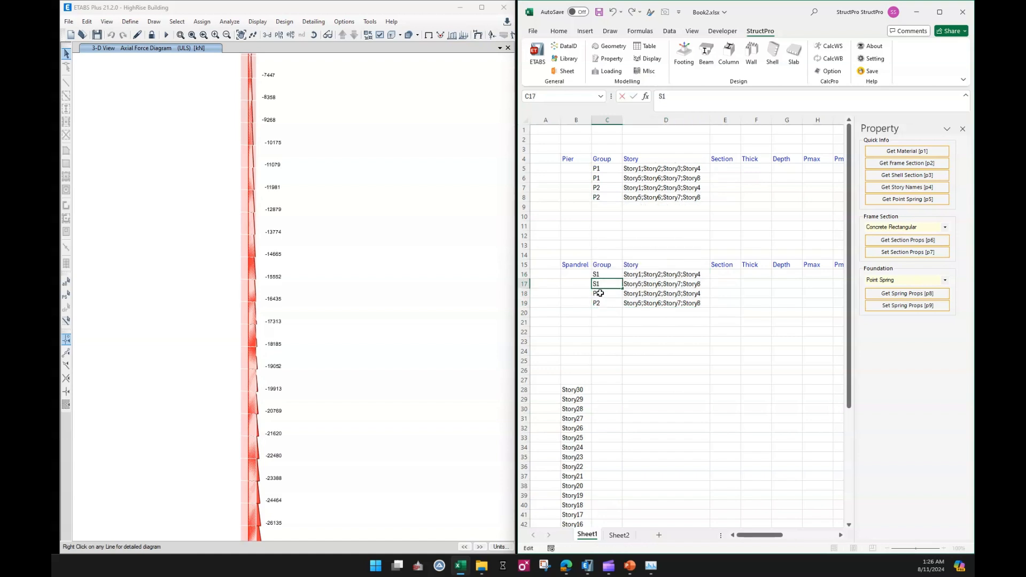
double_click(597, 294)
text(S)
double_click(600, 303)
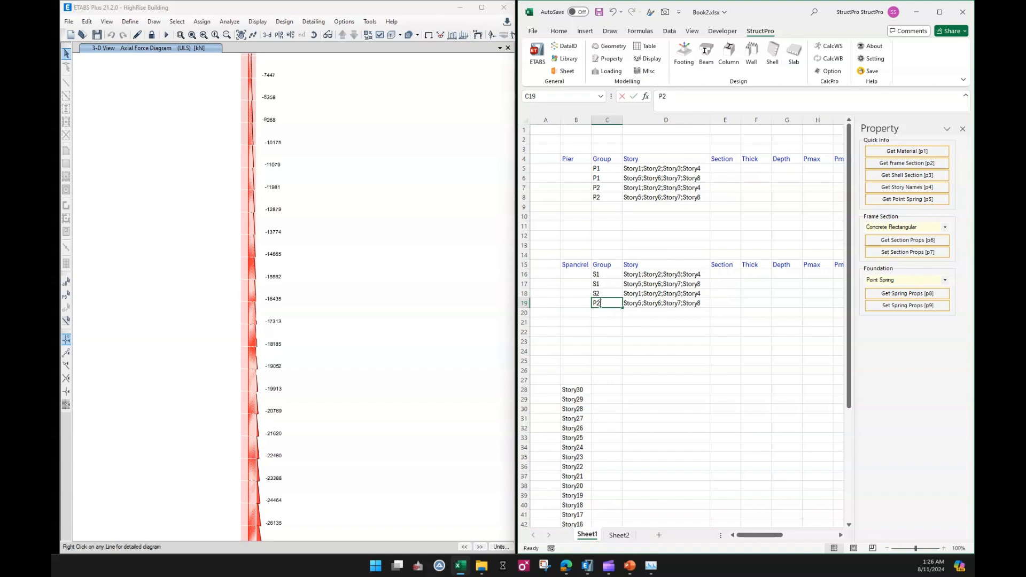
drag(597, 303, 593, 303)
text(S)
Save the workbook.
click(609, 341)
click(656, 343)
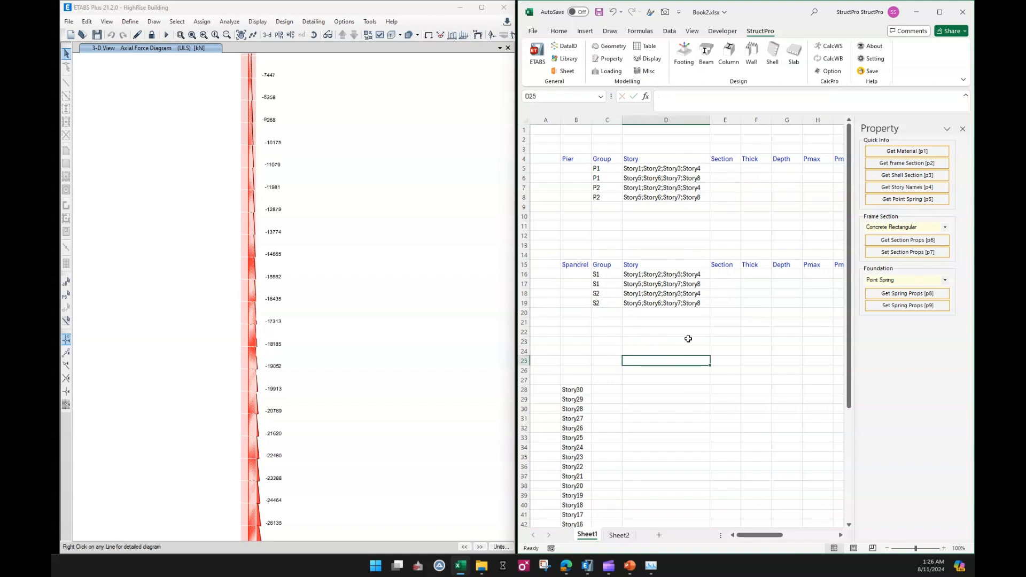
key(ctrl+s)
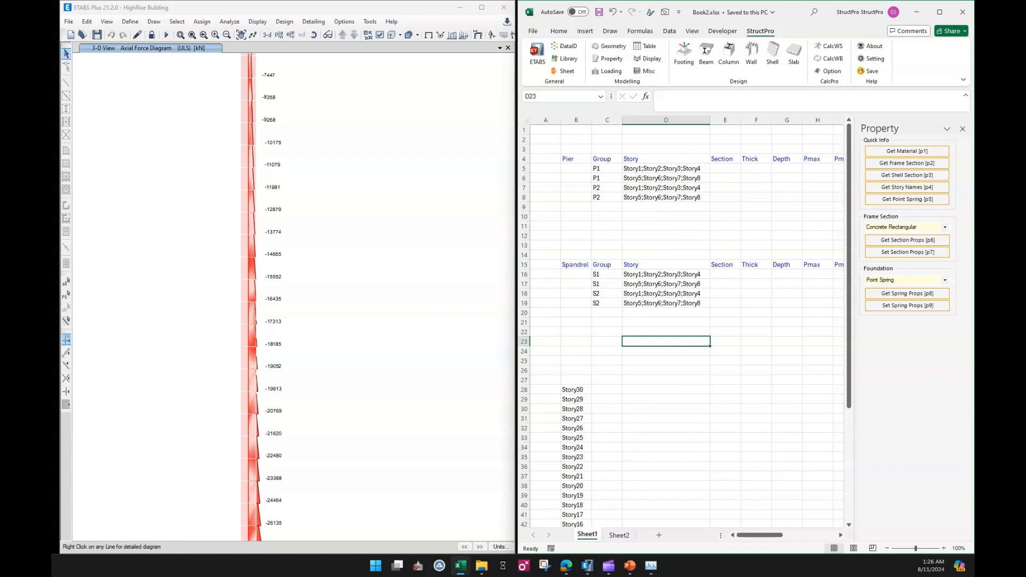
Name the first two piers P1_A and P1_B.
click(573, 170)
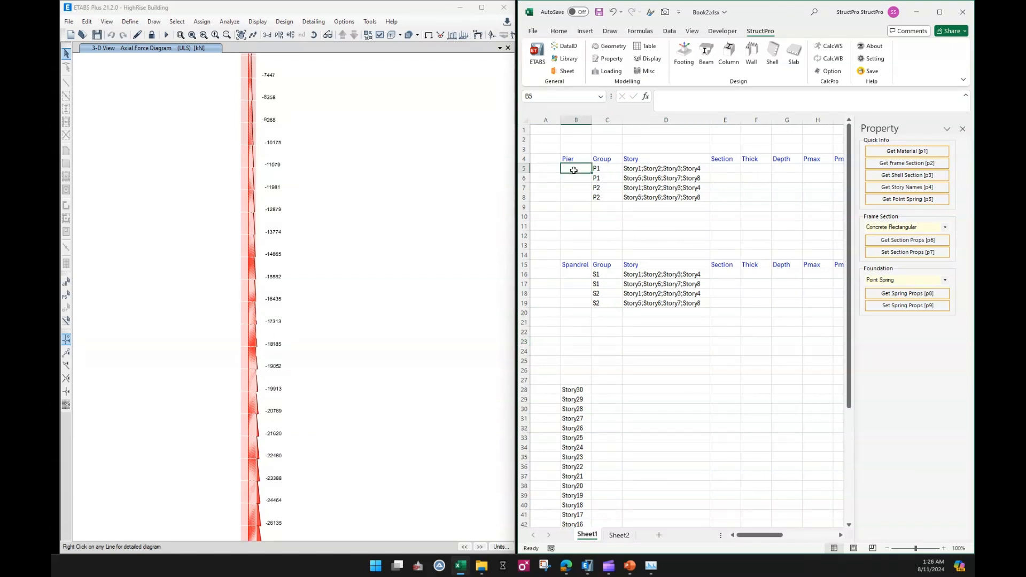
text(P1)
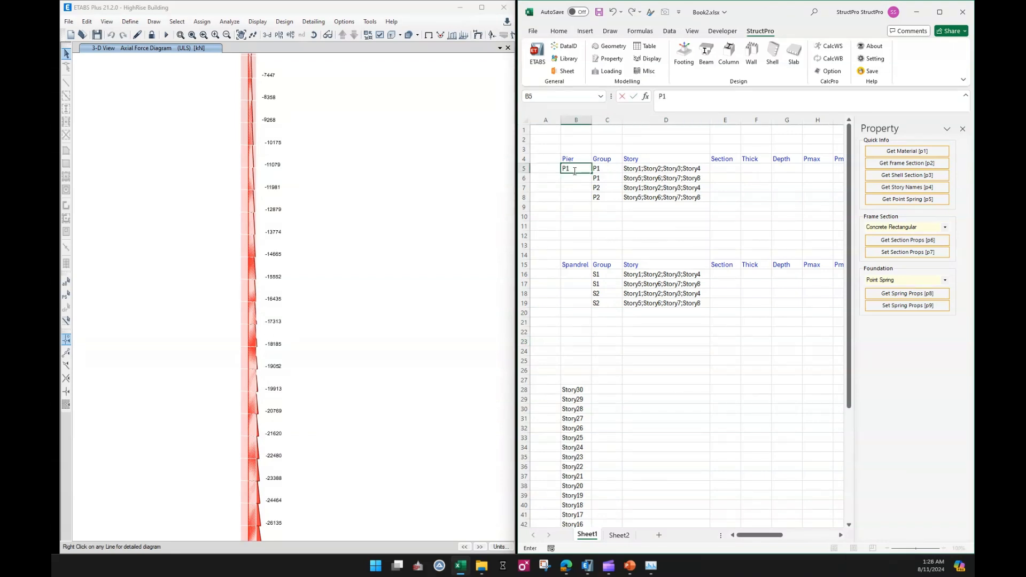
text(_A)
key(Return)
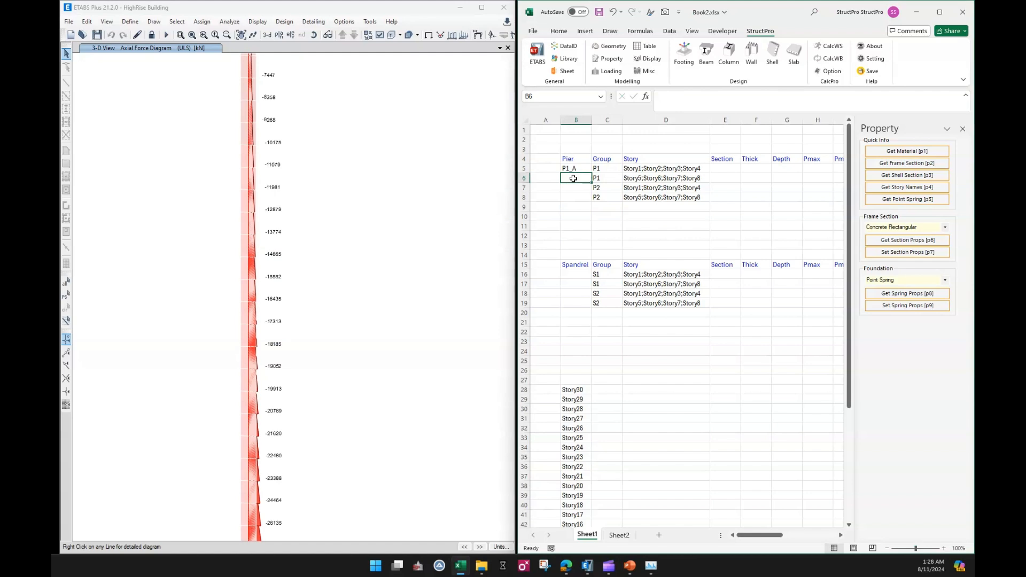
text(P)
text(1_B)
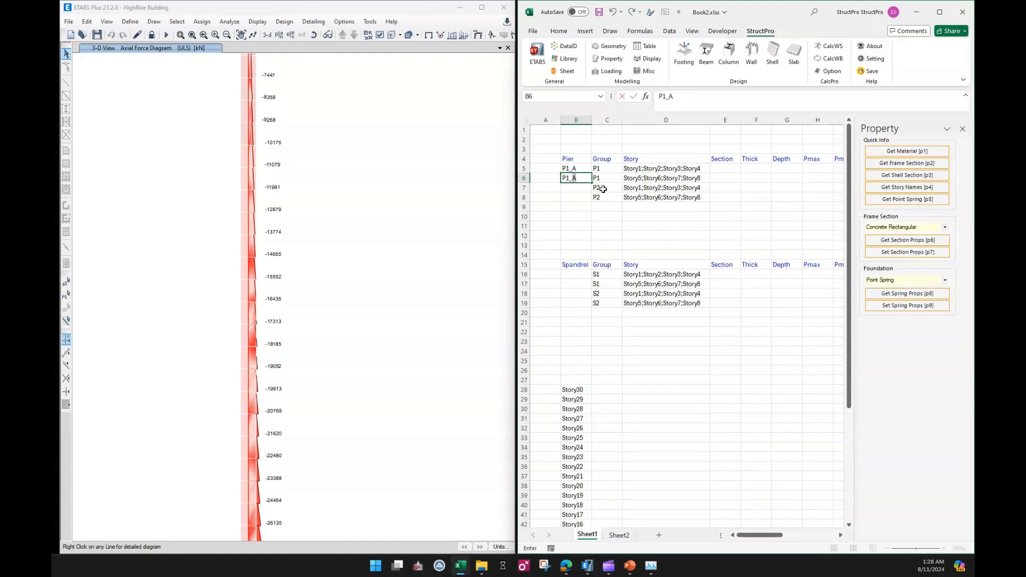
key(Return)
Copy the two pier names to the next two rows and rename them P2_A and P2_B.
drag(572, 169, 580, 180)
key(ctrl+c)
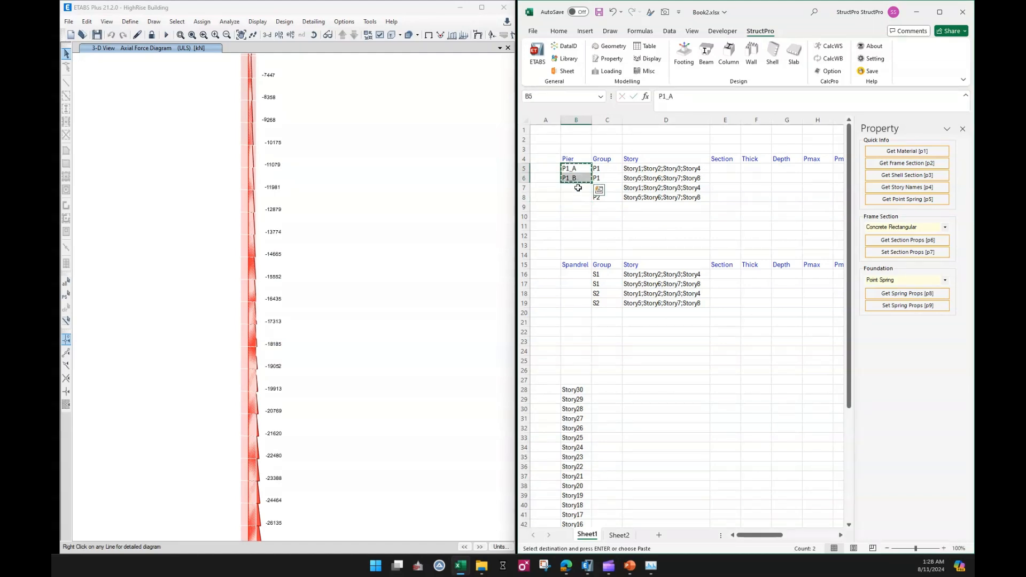
click(577, 191)
key(ctrl+v)
click(569, 189)
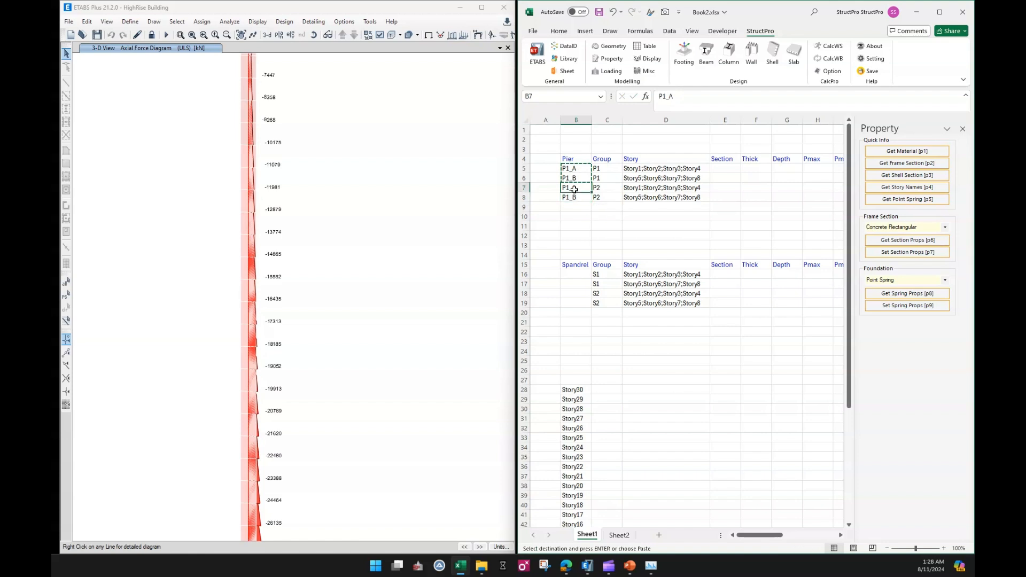
double_click(568, 188)
text(2)
double_click(568, 197)
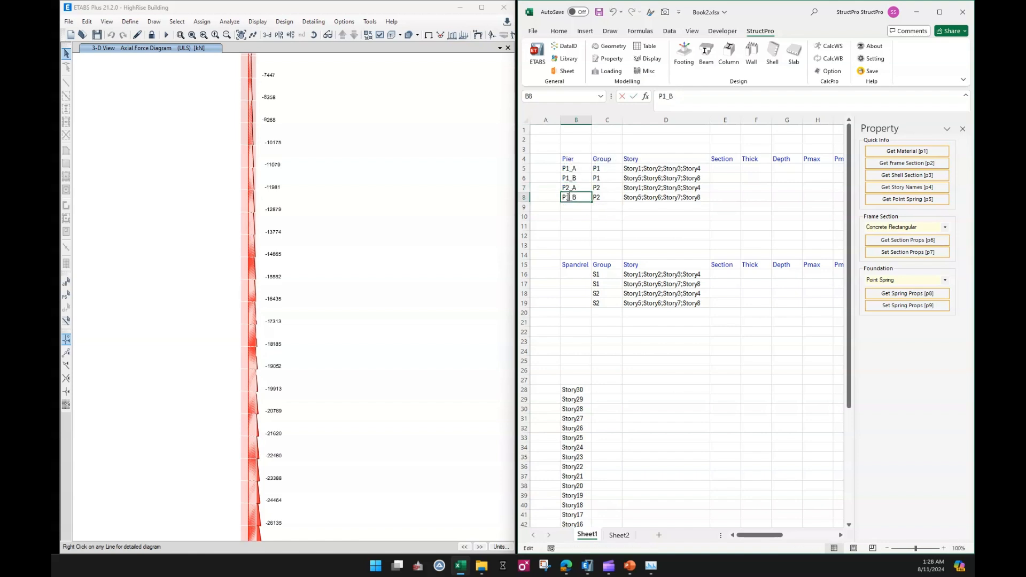
mouse_move(566, 197)
mouse_down()
mouse_move(571, 179)
mouse_move(572, 198)
mouse_up()
text(2)
Copy the four pier names into the spandrel name column.
click(572, 208)
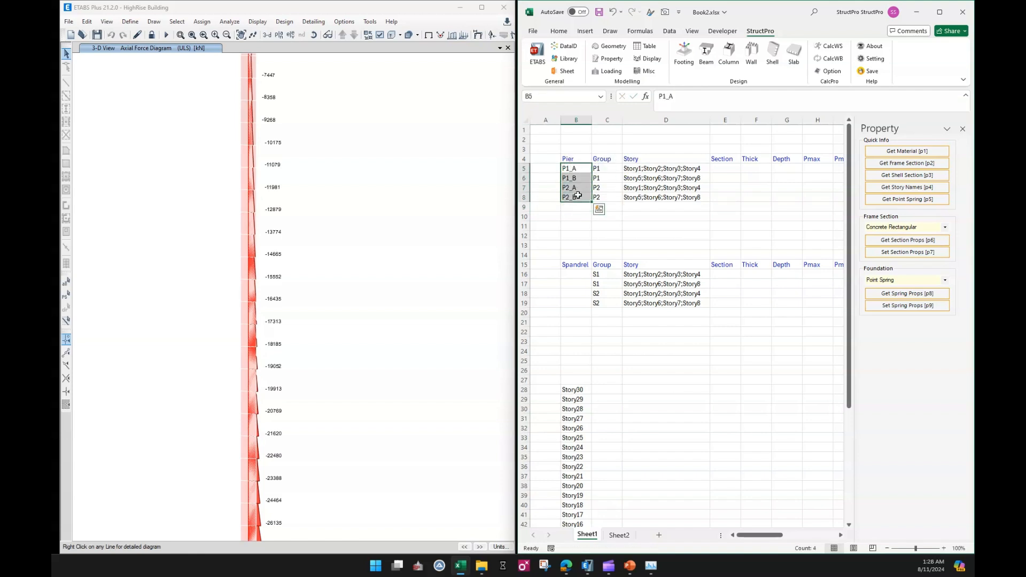
key(ctrl+c)
click(576, 275)
key(ctrl+v)
key(Escape)
Rename the spandrels to S1_A, S1_B, S2_A and S2_B.
double_click(568, 275)
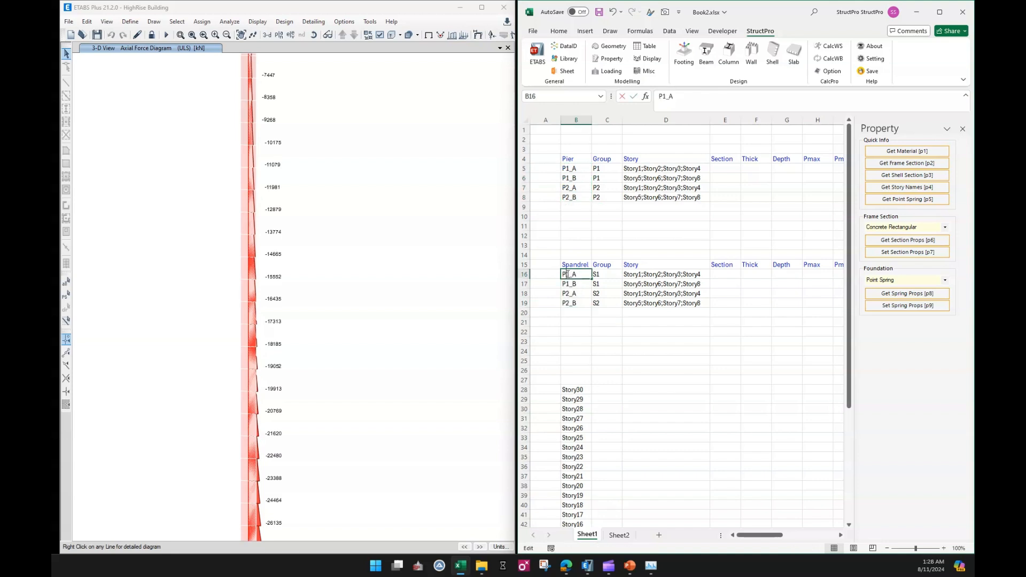
text(S)
drag(563, 275, 566, 303)
click(567, 283)
double_click(567, 283)
text(S)
click(570, 292)
double_click(567, 294)
text(S)
double_click(568, 303)
text(S)
click(600, 332)
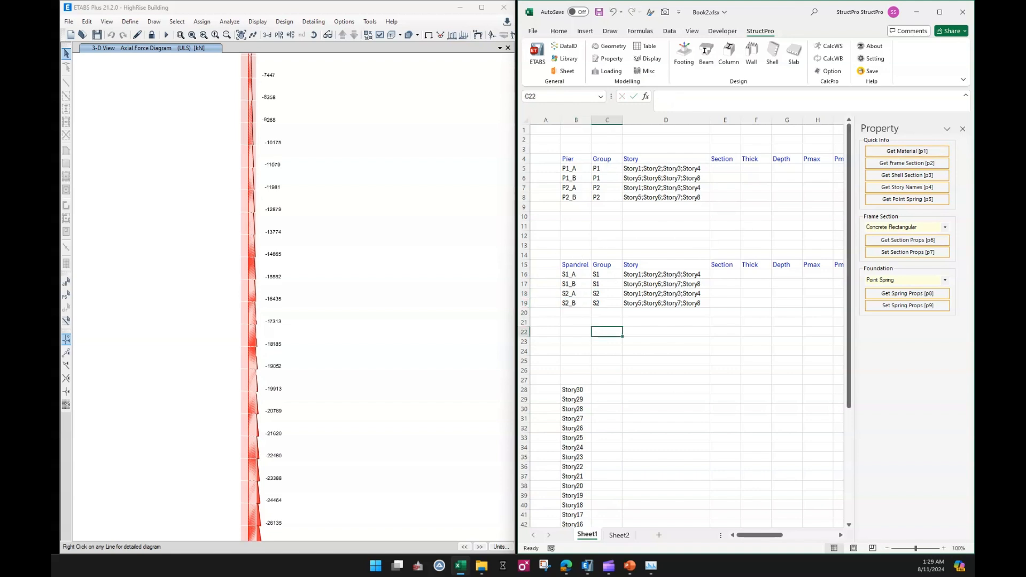
With the Pier option, select pier P1_A and run Select Walls to select it in ETABS.
click(584, 234)
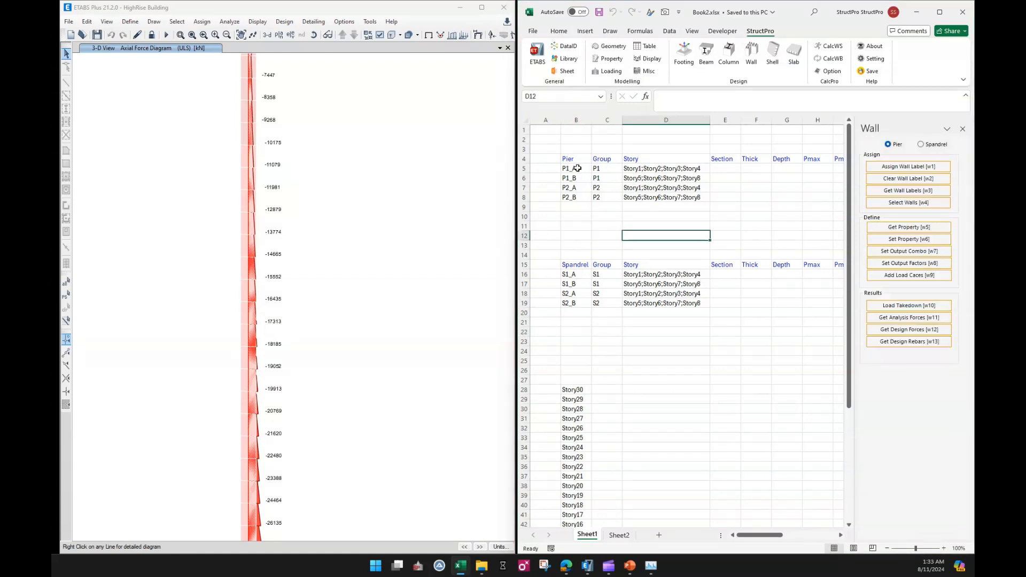
drag(569, 168, 571, 198)
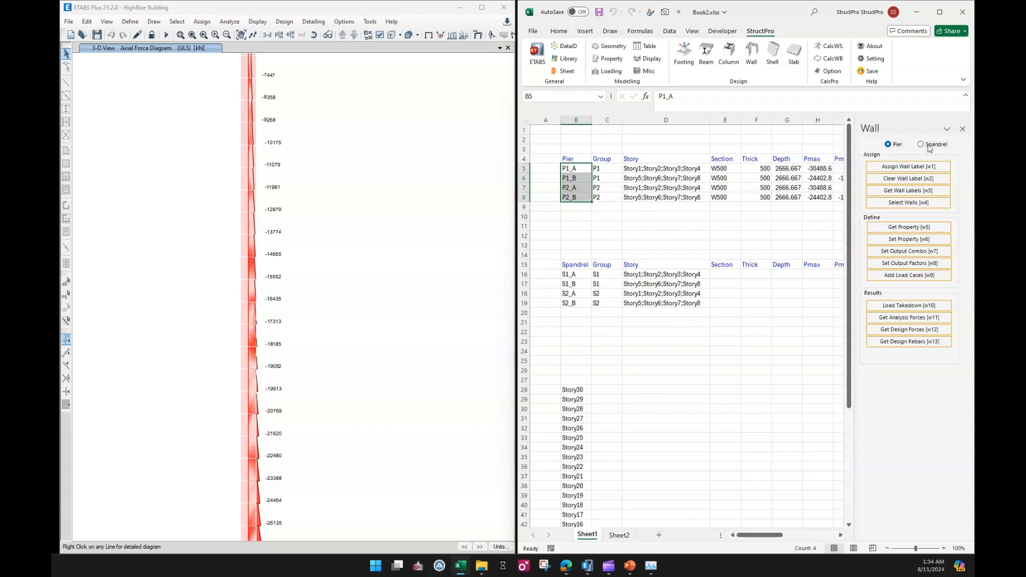
click(602, 216)
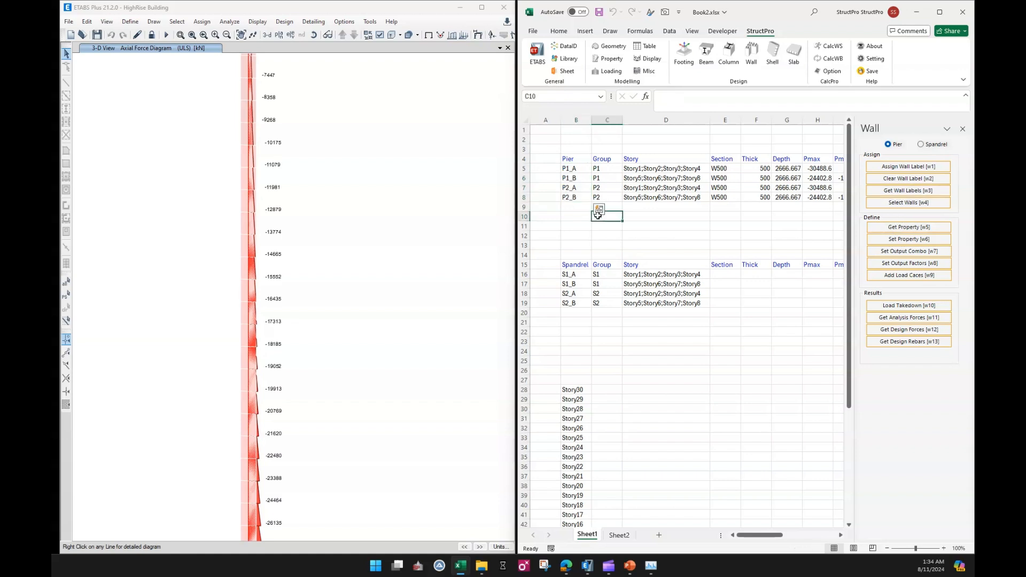
click(583, 170)
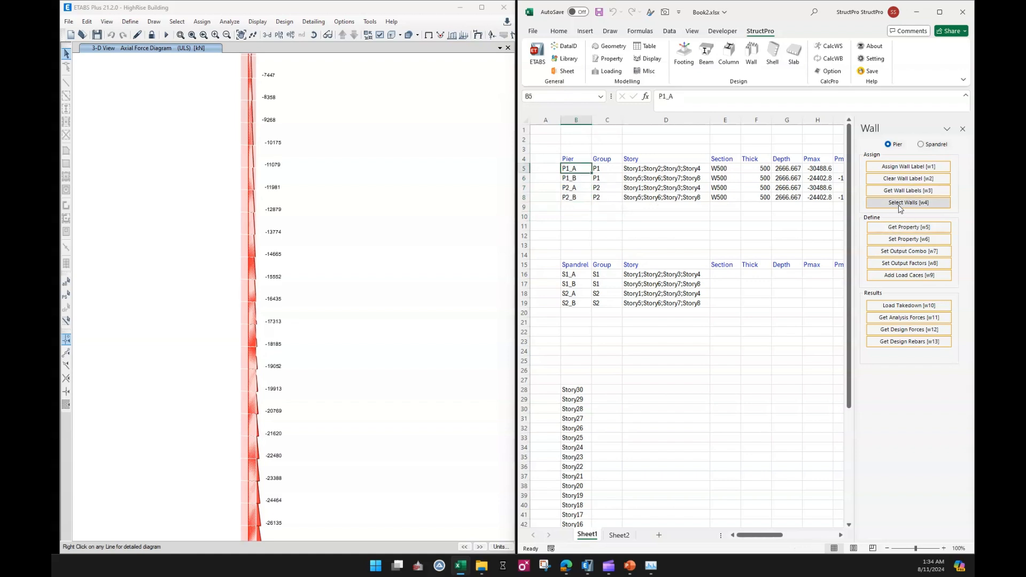
click(876, 208)
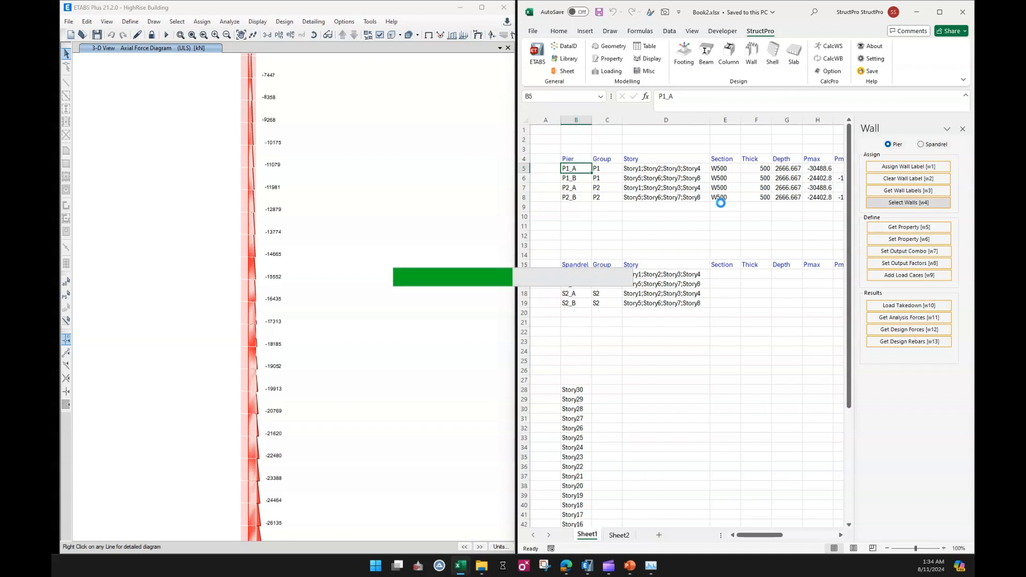
Show only the selected pier in the ETABS axial force diagram and zoom in on it.
right_click(425, 243)
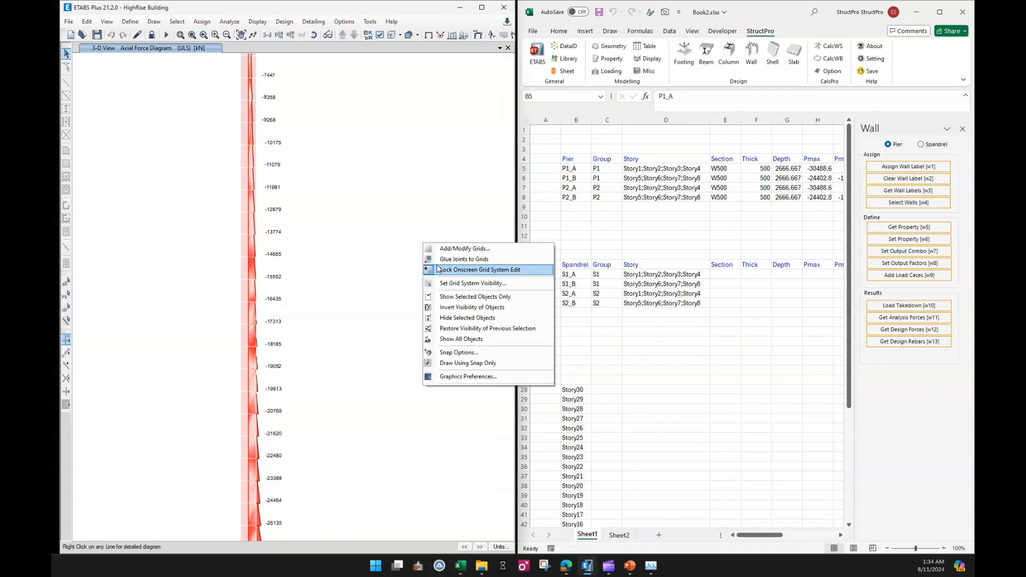
click(467, 298)
drag(341, 420, 384, 156)
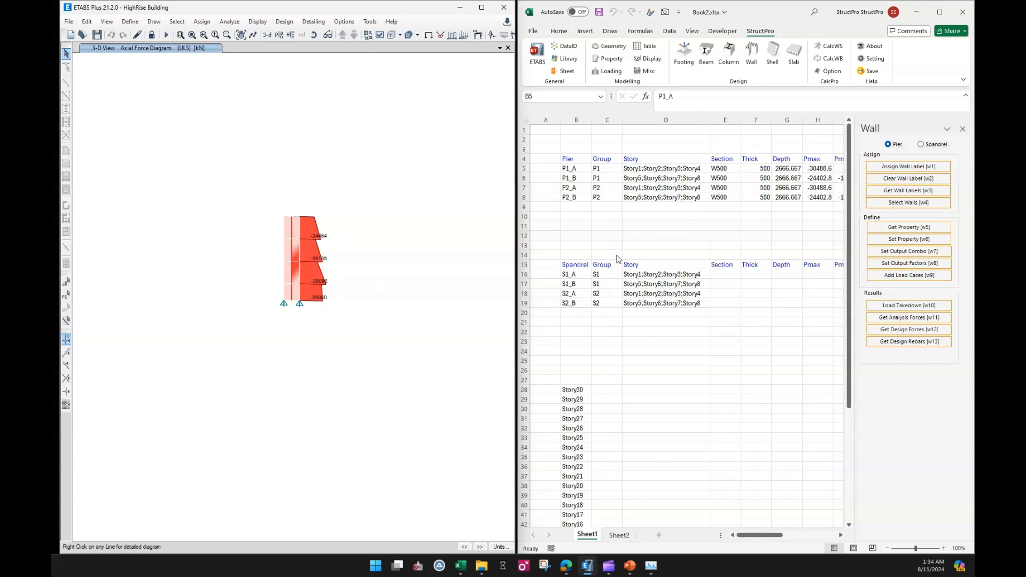
With the Spandrel option, select the four spandrel names and get their section properties.
click(921, 144)
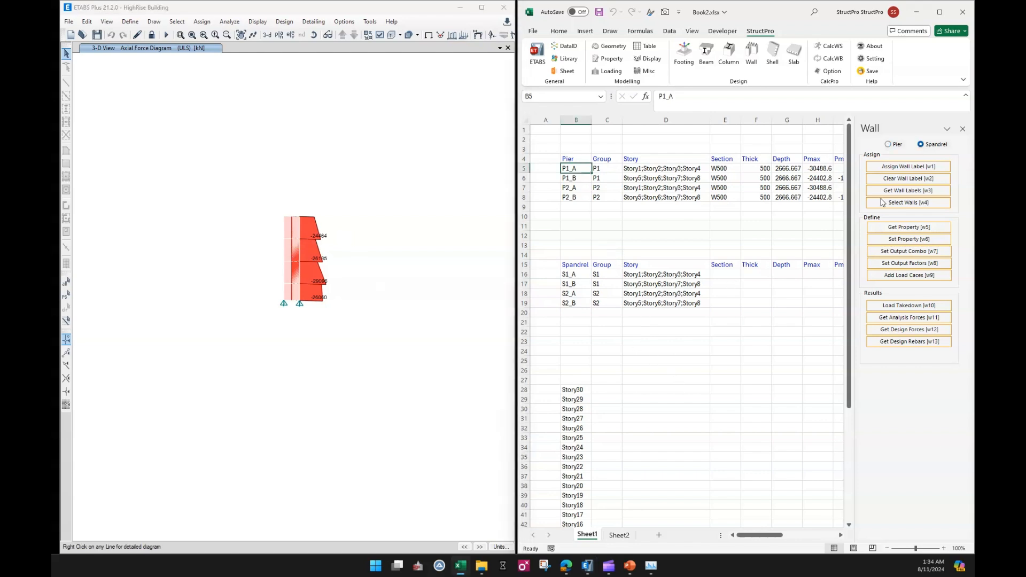
drag(571, 274, 587, 303)
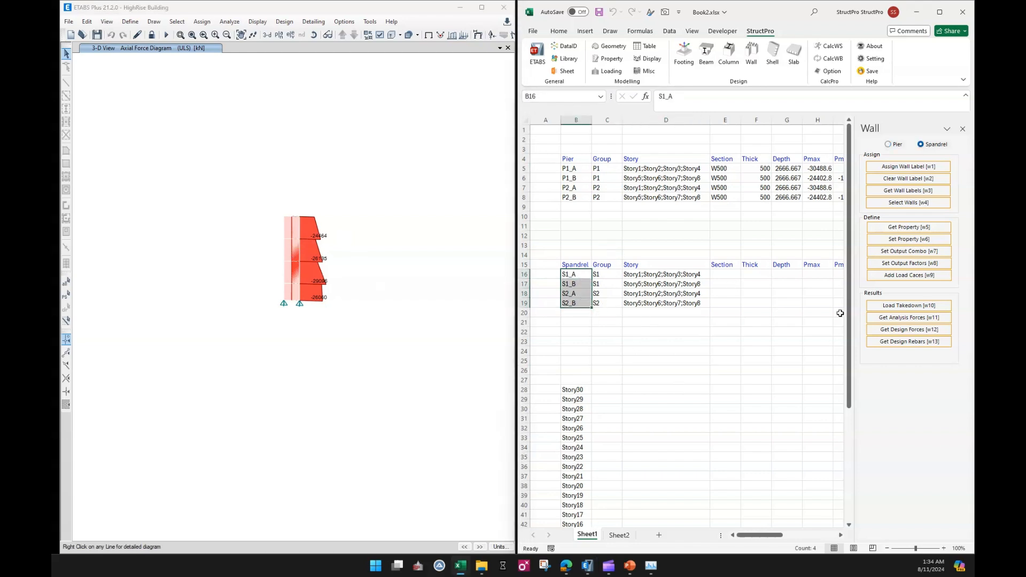
click(896, 228)
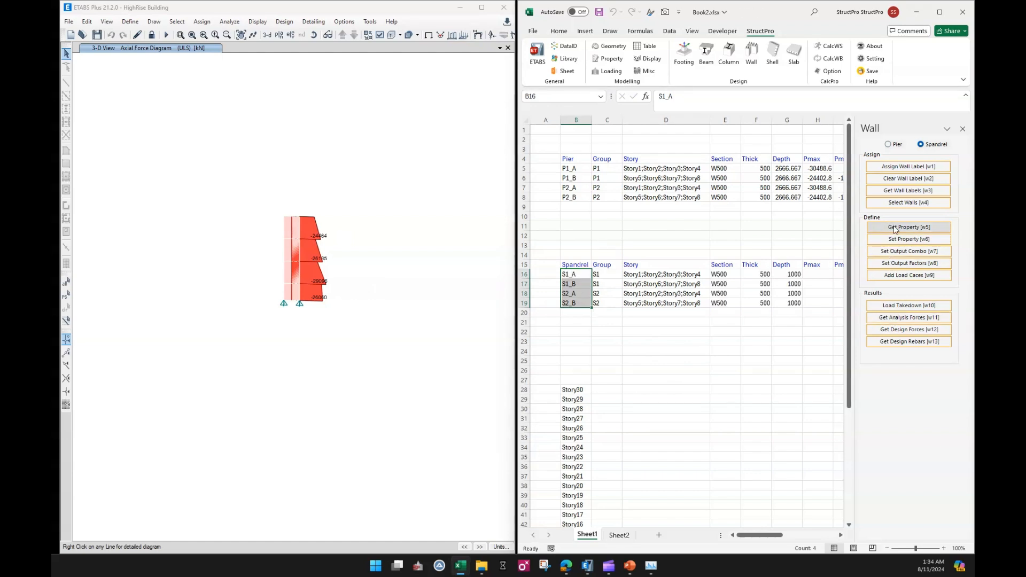
Retrieve the analysis forces for the four selected spandrels.
click(905, 320)
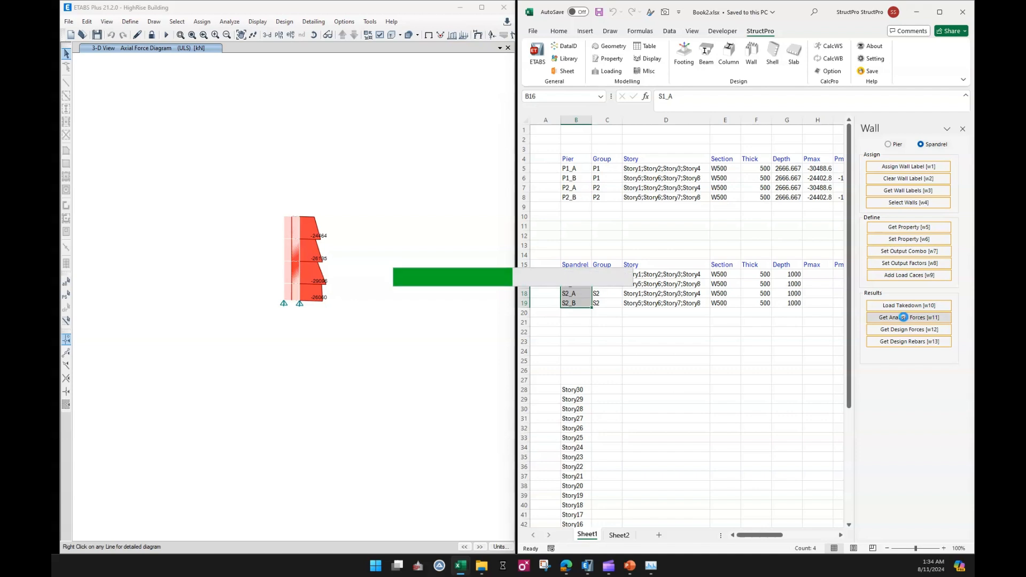
click(726, 350)
drag(756, 539, 628, 319)
click(575, 275)
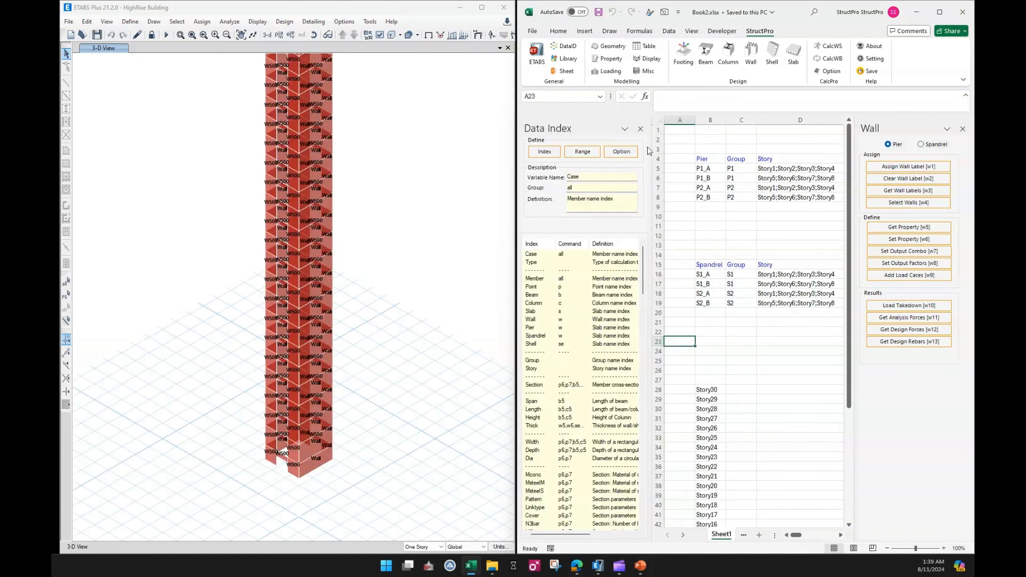
click(640, 130)
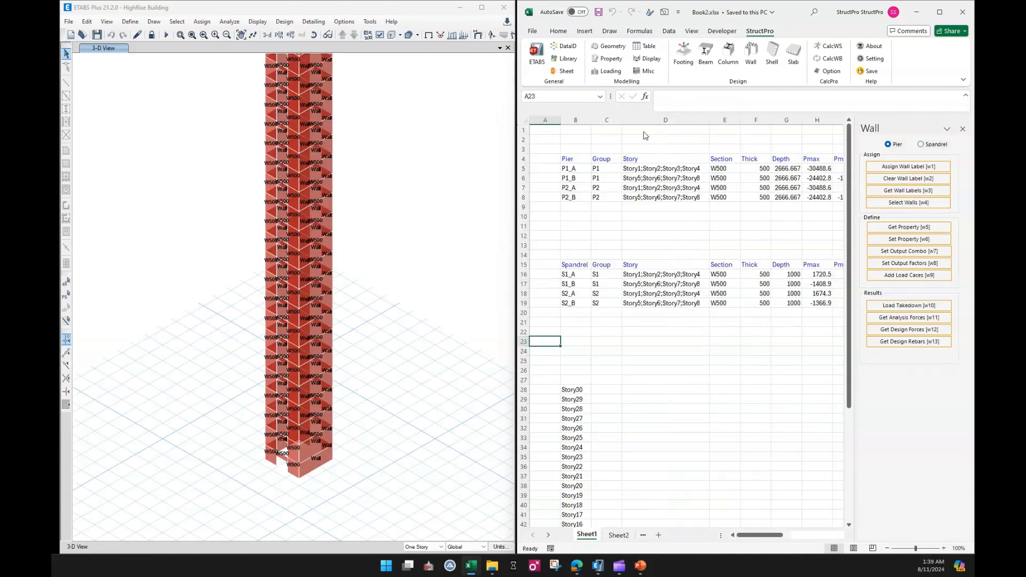
Enable Import Wall Table Data in the StructPro data settings and update them.
click(694, 351)
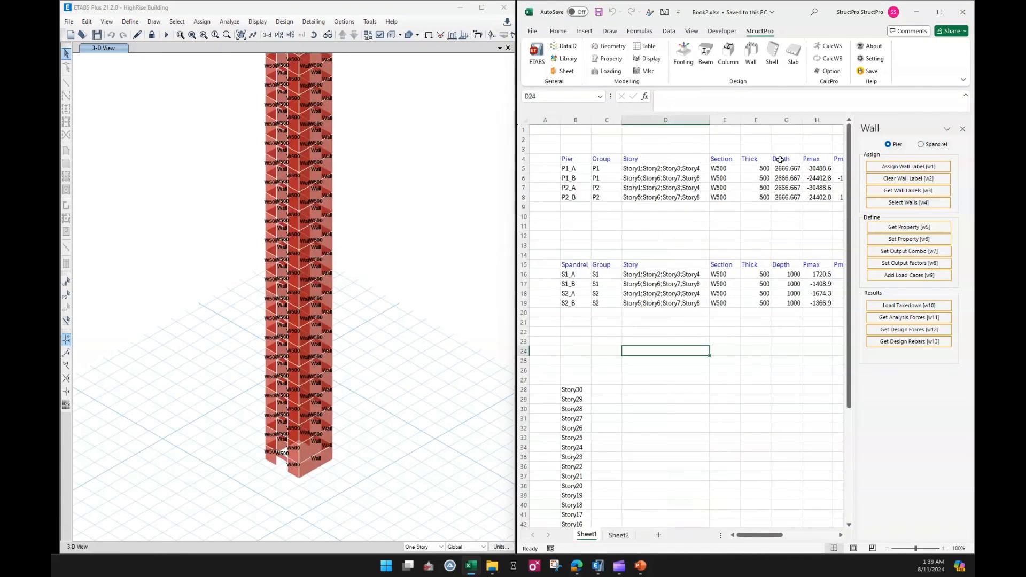
mouse_move(755, 532)
mouse_down()
mouse_move(786, 533)
mouse_move(755, 535)
mouse_up()
click(695, 447)
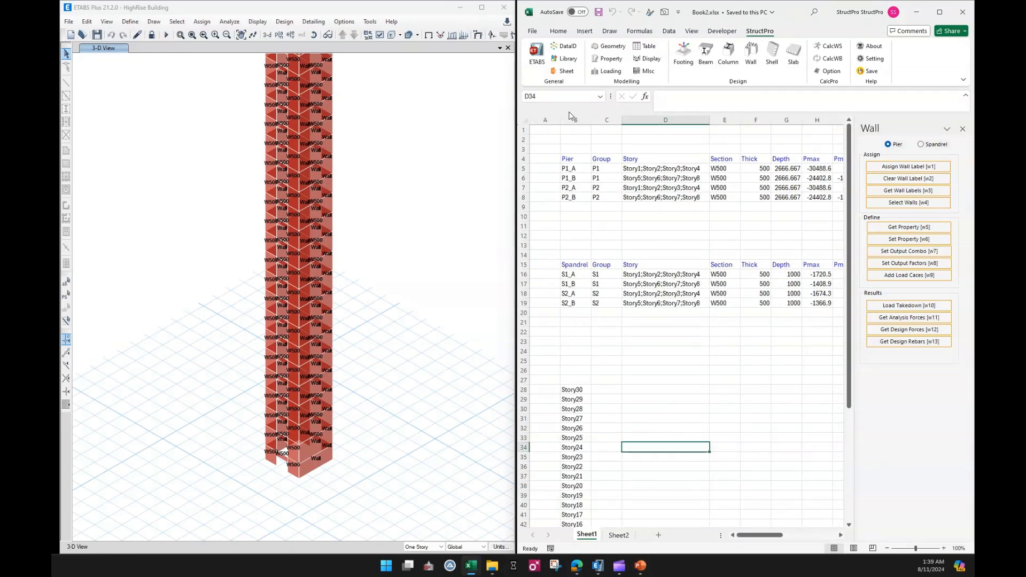
click(563, 47)
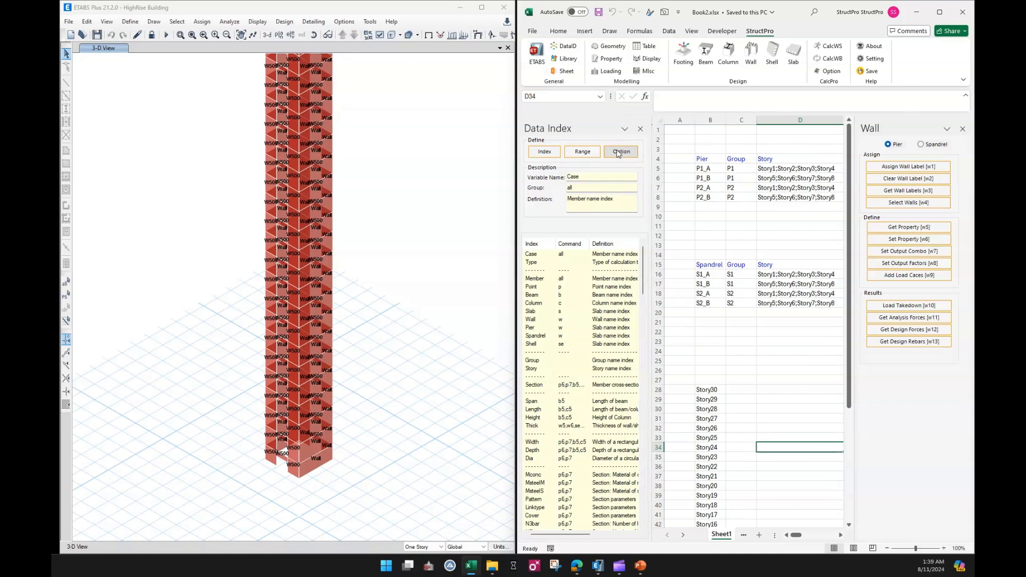
click(621, 152)
click(590, 262)
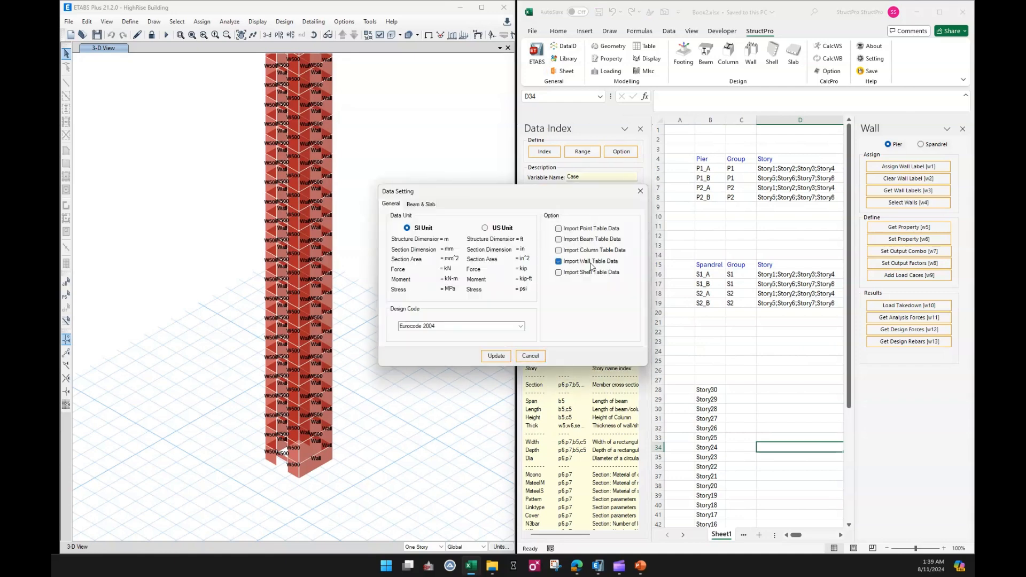
click(495, 356)
drag(711, 351, 711, 342)
click(640, 129)
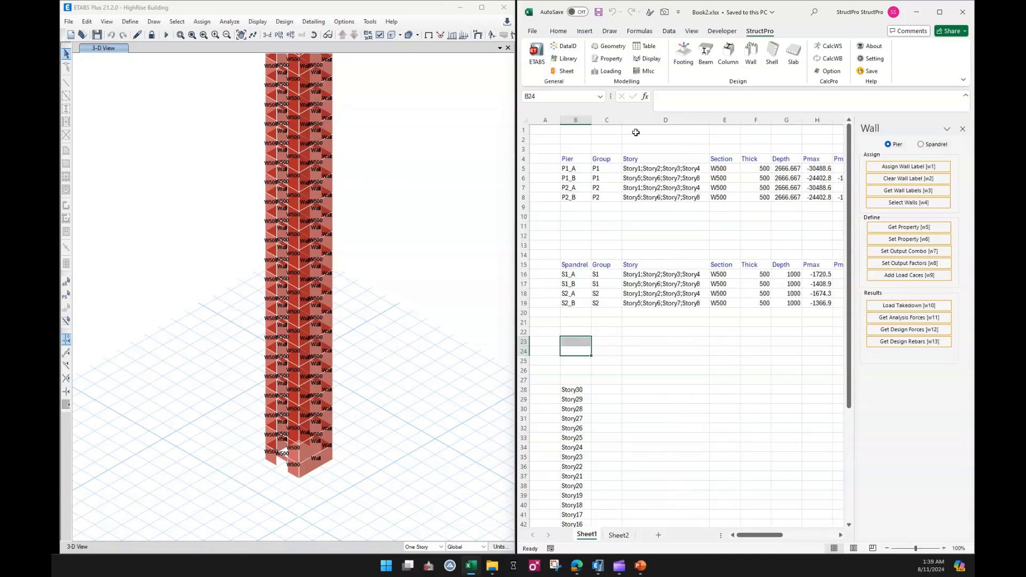
Select the four pier names and retrieve their analysis forces.
click(705, 360)
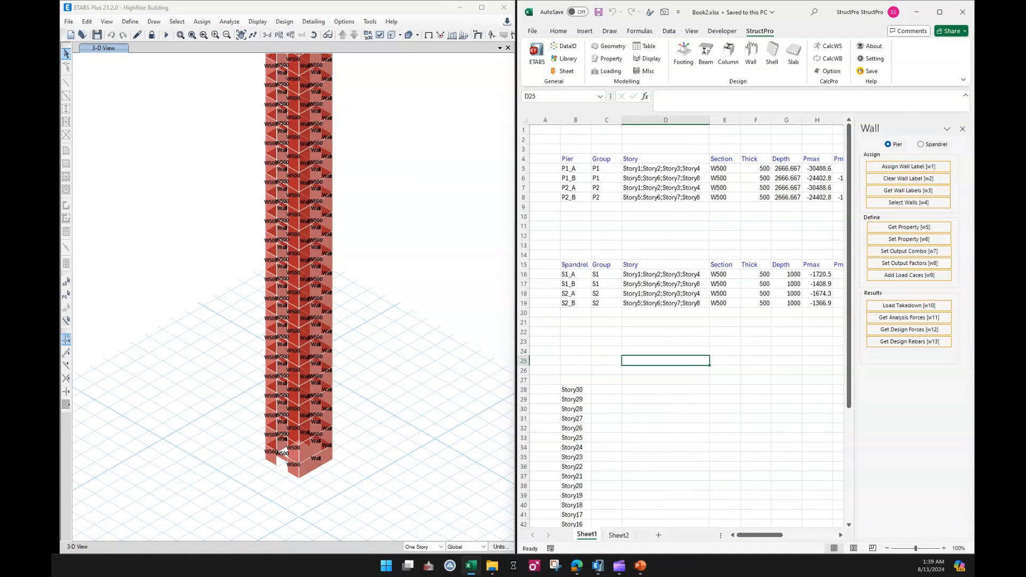
drag(570, 169, 572, 198)
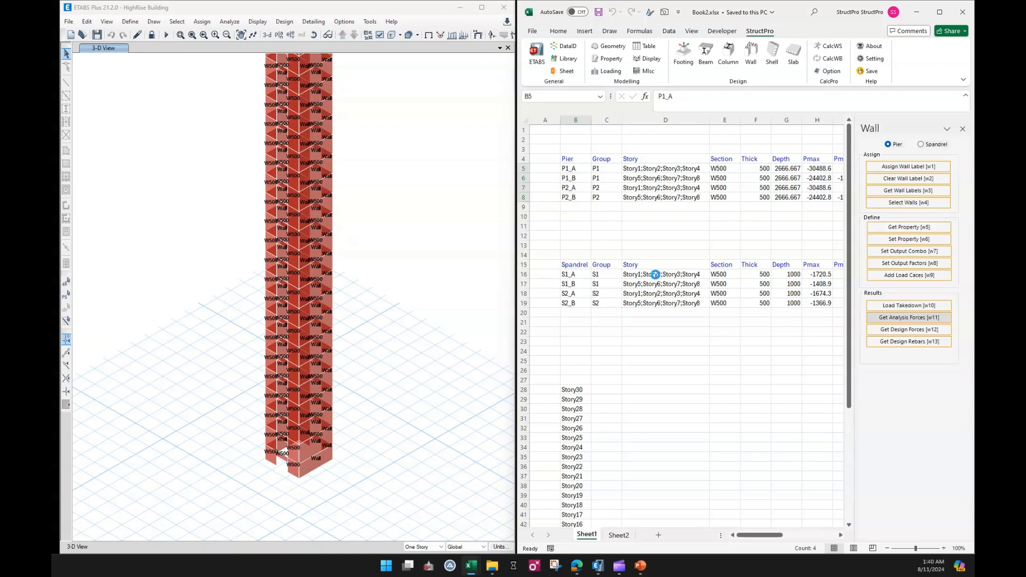
click(648, 229)
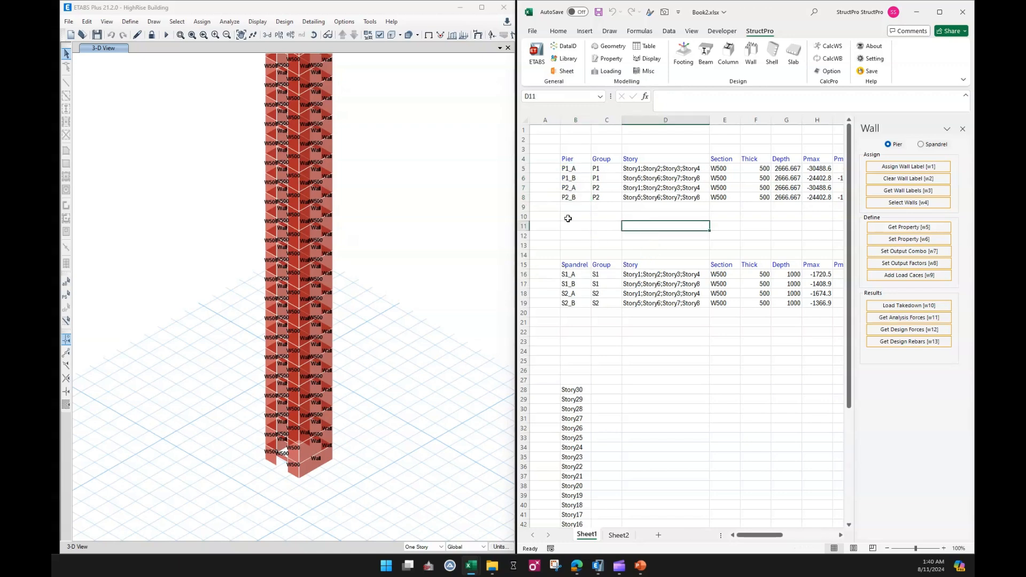
Open the Sheets pane, list the pier result worksheets and show the P1_A sheet before returning to Sheet1.
click(566, 72)
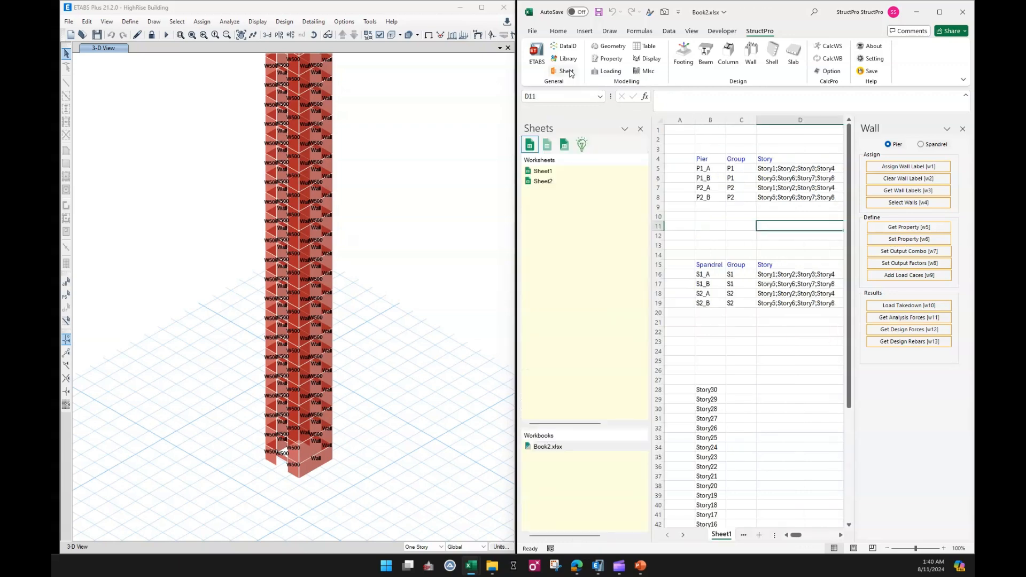
click(547, 144)
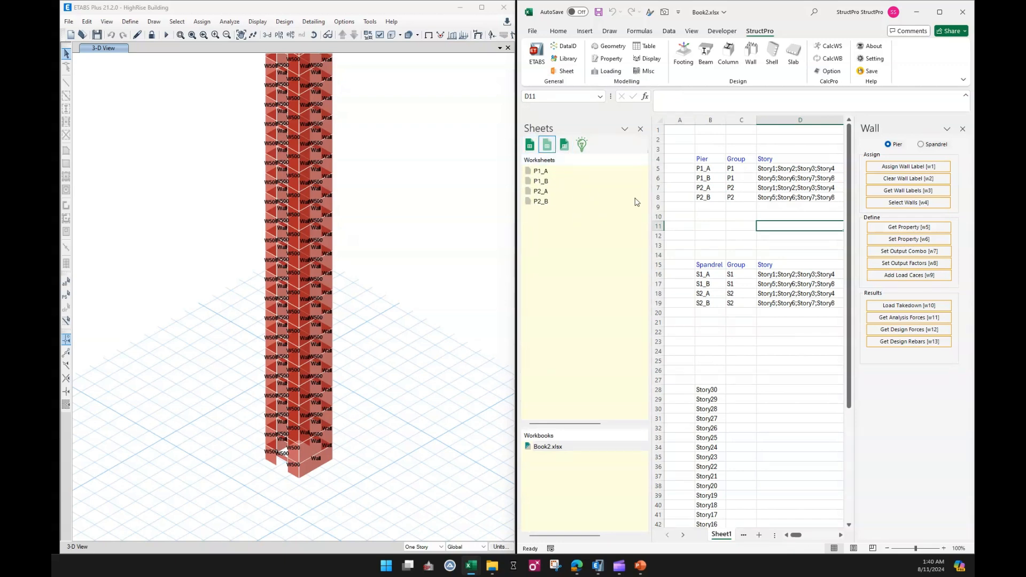
click(716, 170)
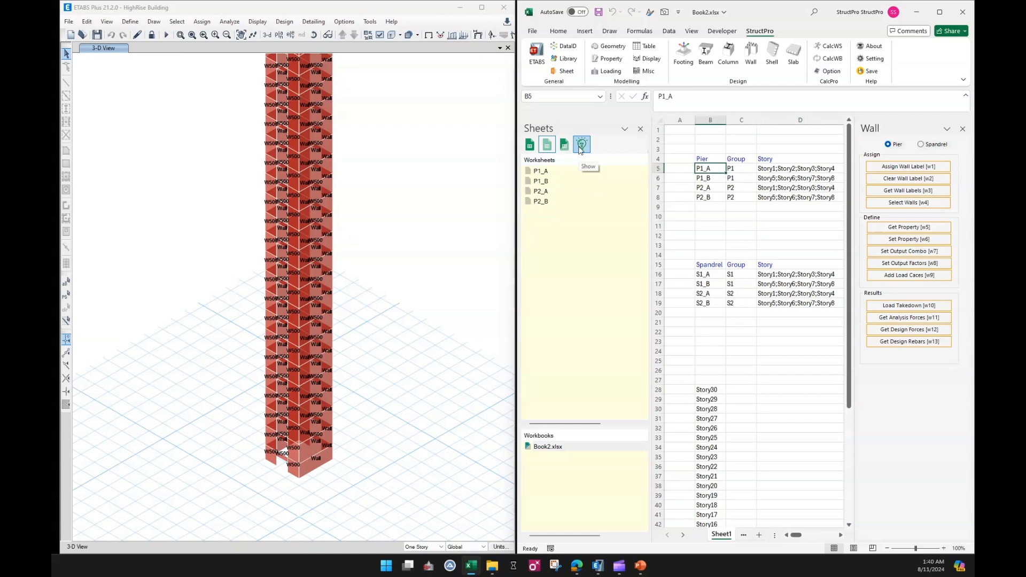
click(582, 144)
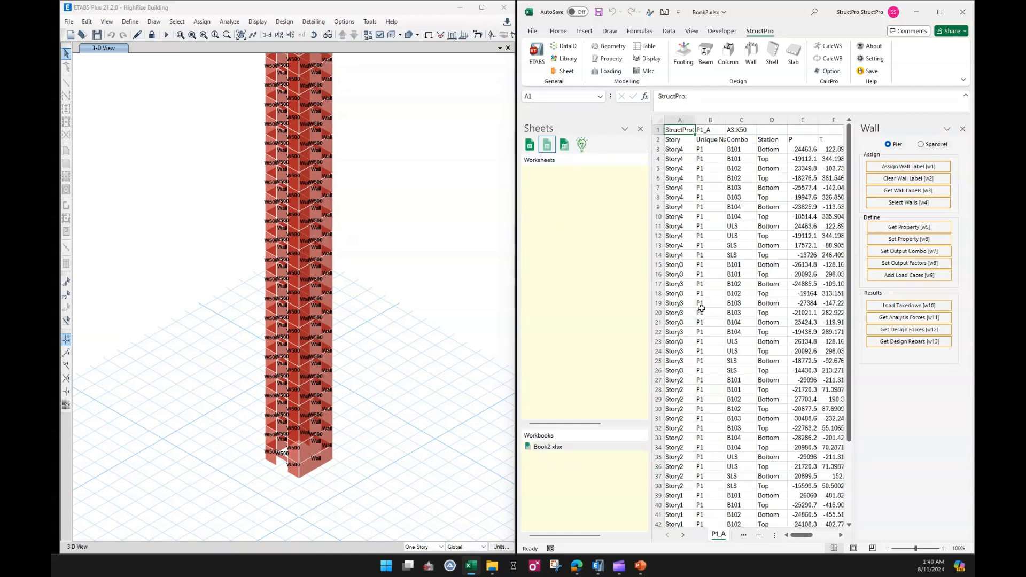
click(743, 536)
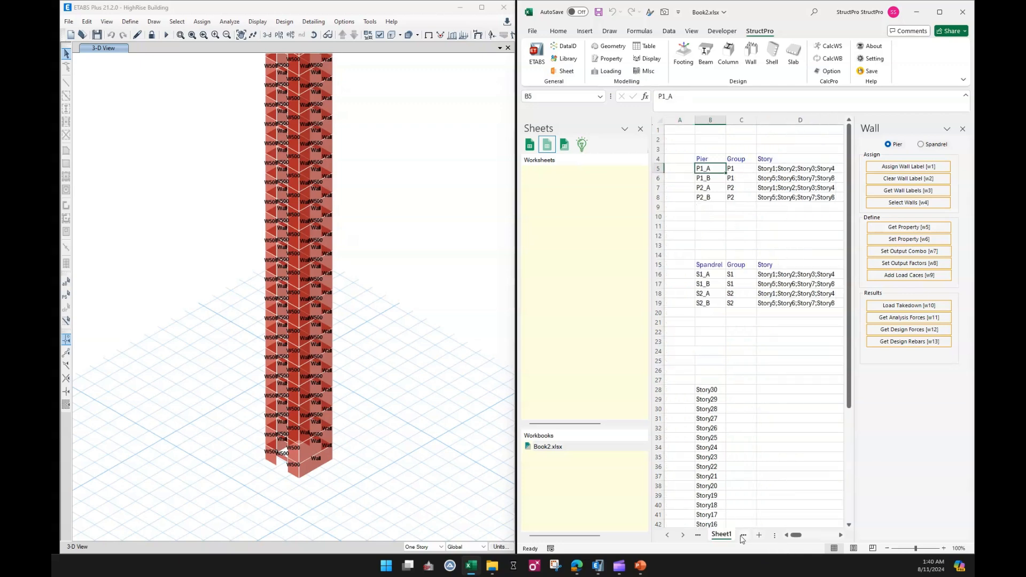
Show the P1_B result worksheet, return to Sheet1 and close the Sheets pane.
click(707, 179)
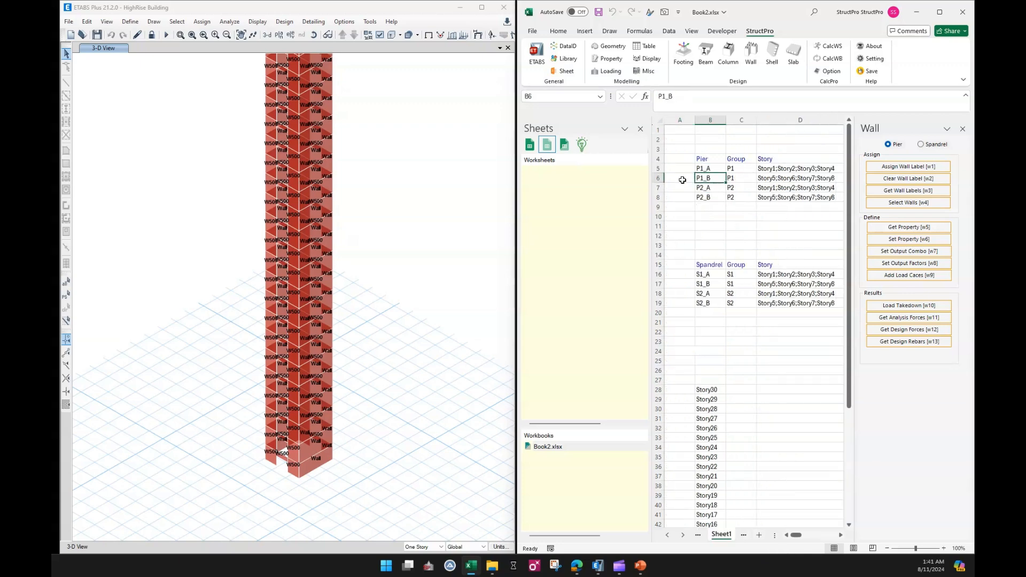
click(565, 144)
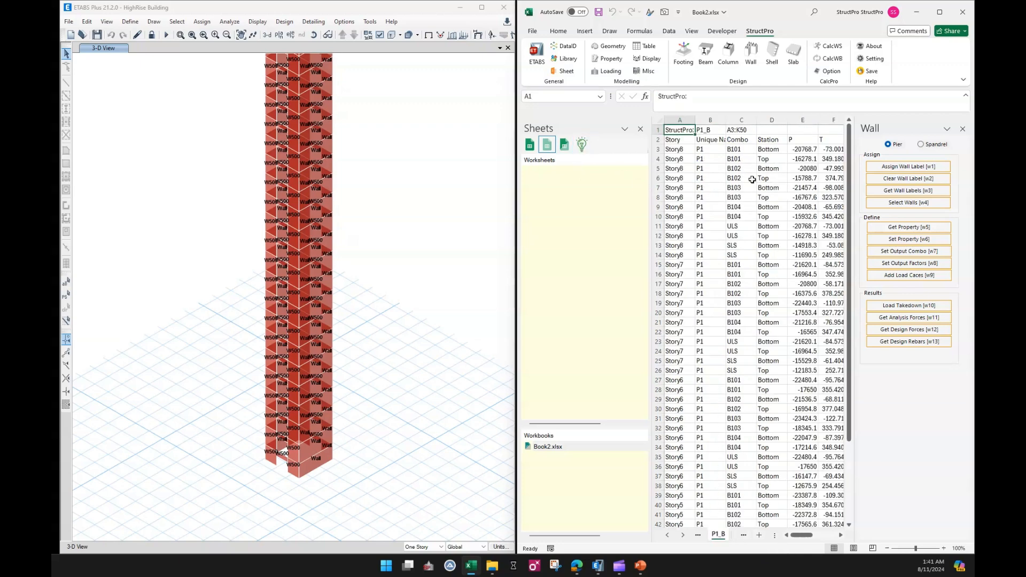
click(745, 535)
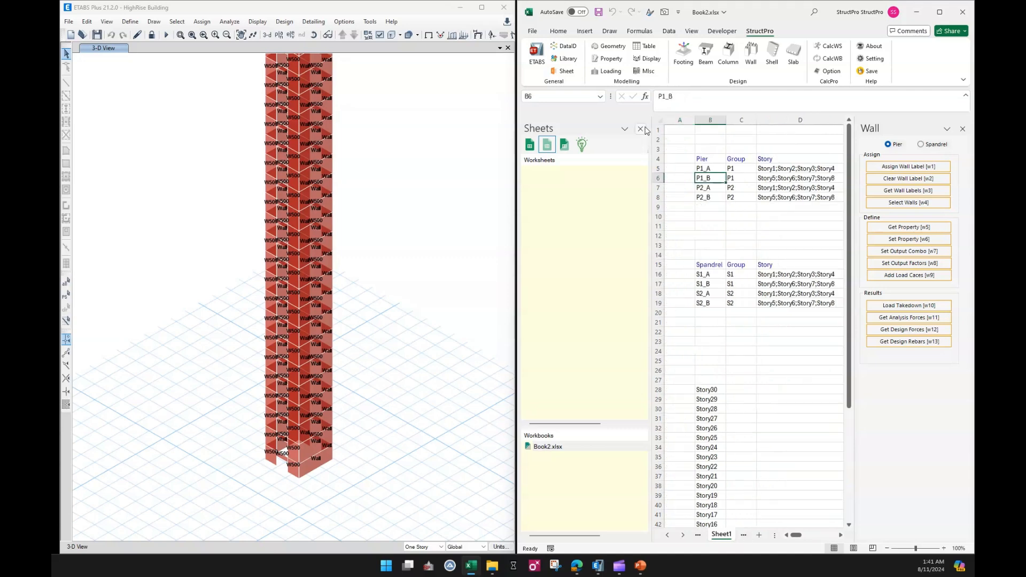
click(547, 145)
click(641, 130)
click(709, 358)
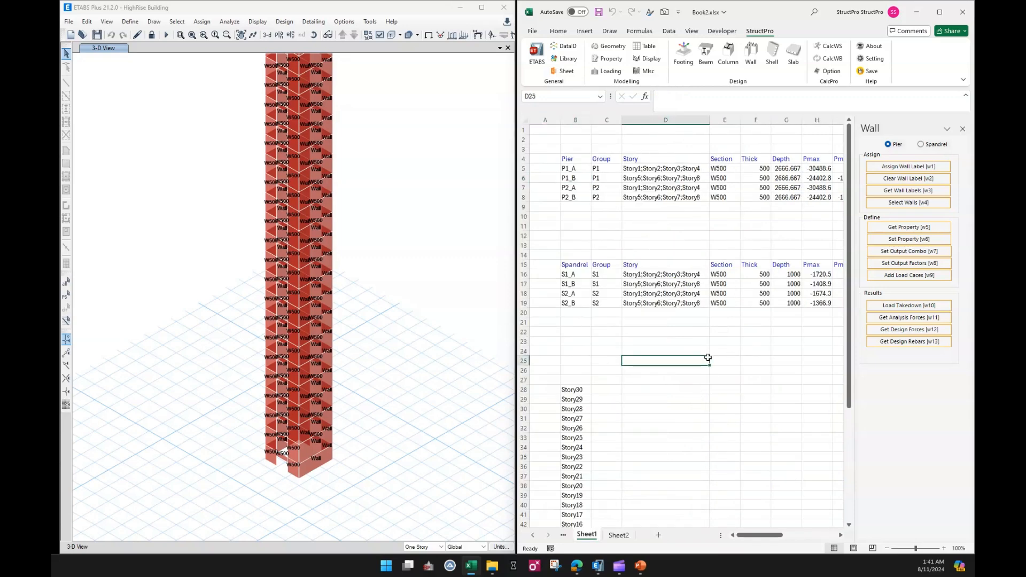
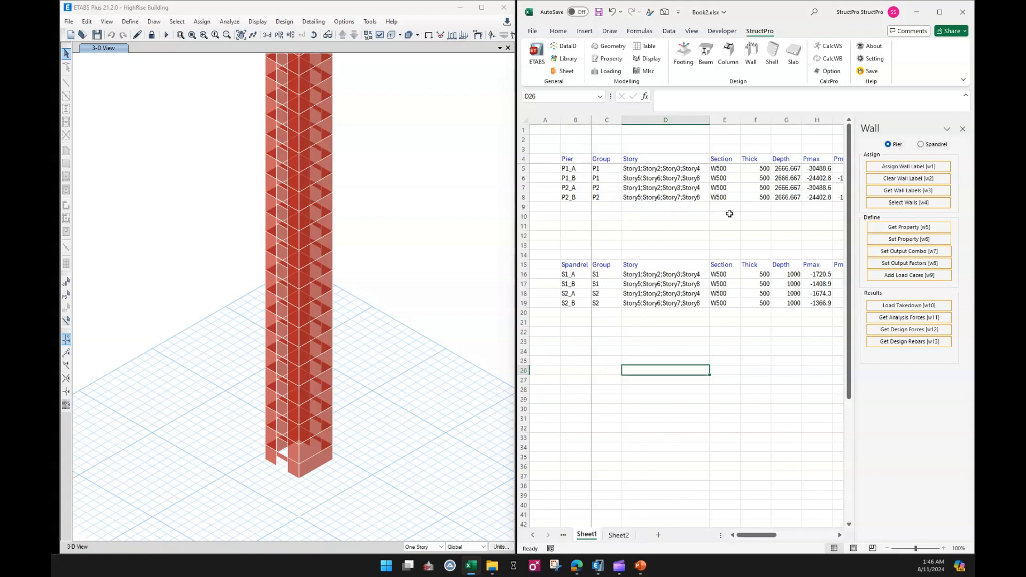
Scroll across the worksheet to review the retrieved pier and spandrel force columns.
click(755, 363)
drag(756, 536, 823, 541)
click(840, 535)
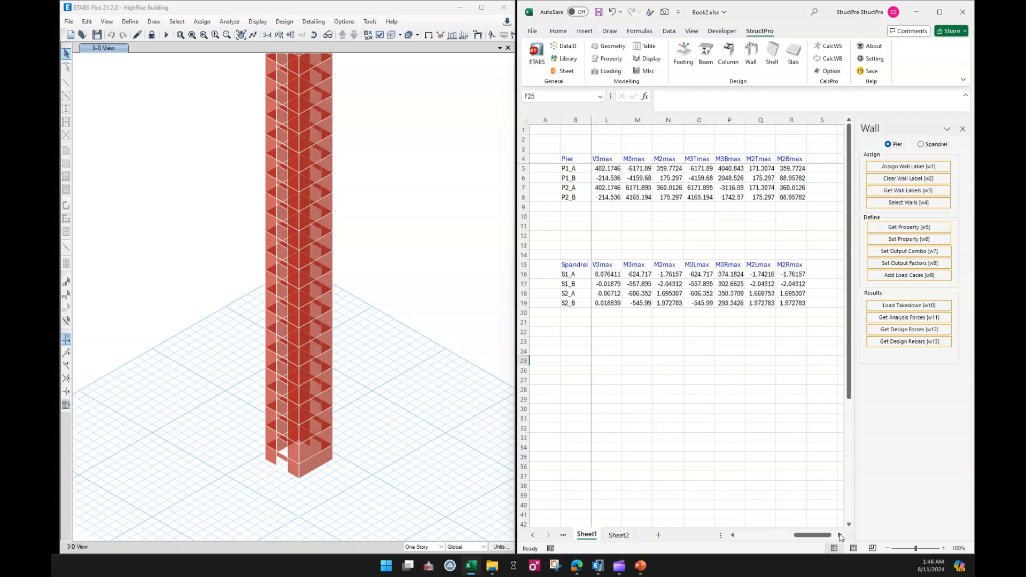
click(840, 535)
click(840, 535)
click(840, 535)
click(774, 478)
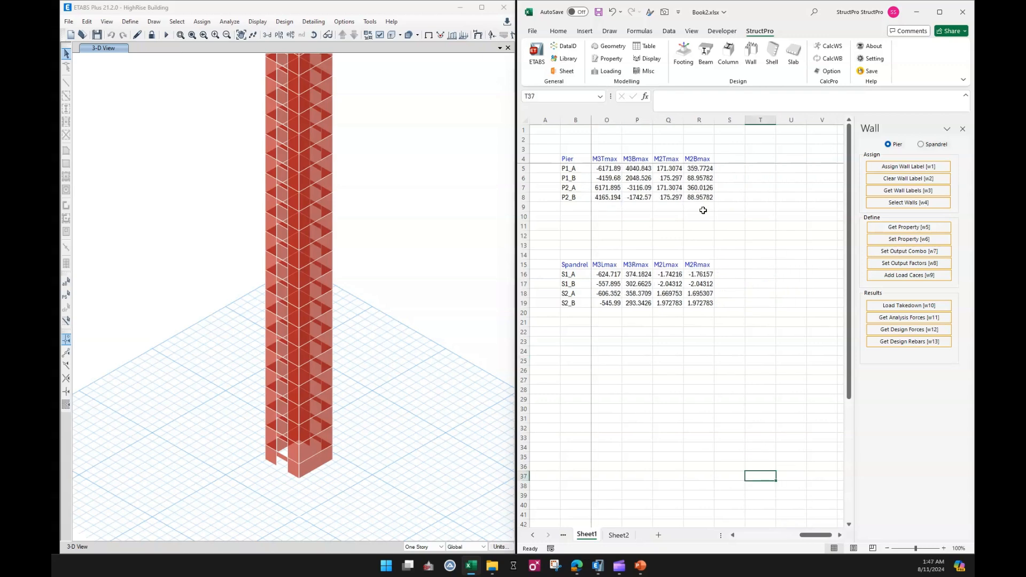
Open the data index library and insert pier design headers PMM_Asd, PMM_UR, Link1_Asd and Link2_Asd after the M2Bmax column.
click(566, 49)
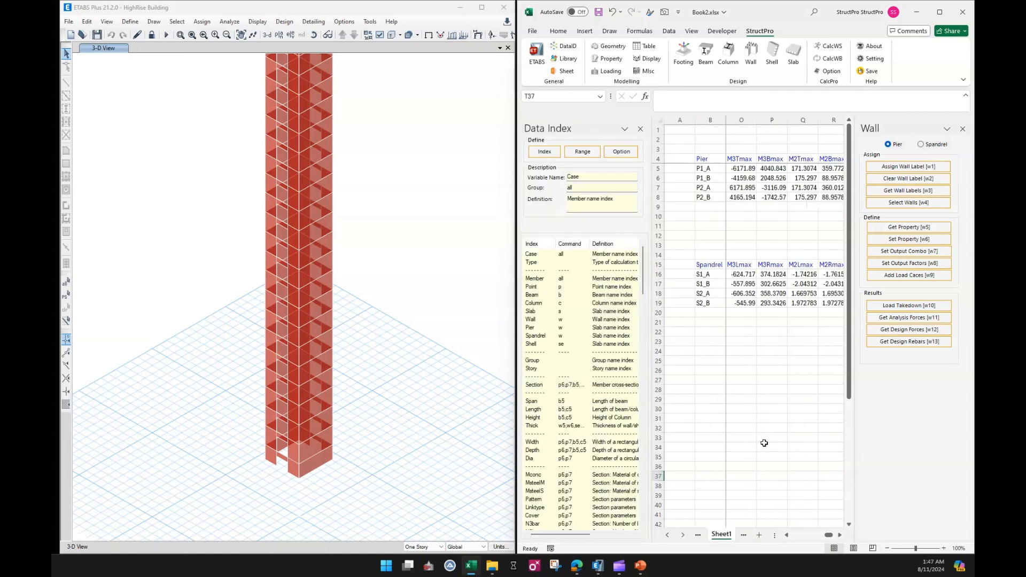
click(963, 129)
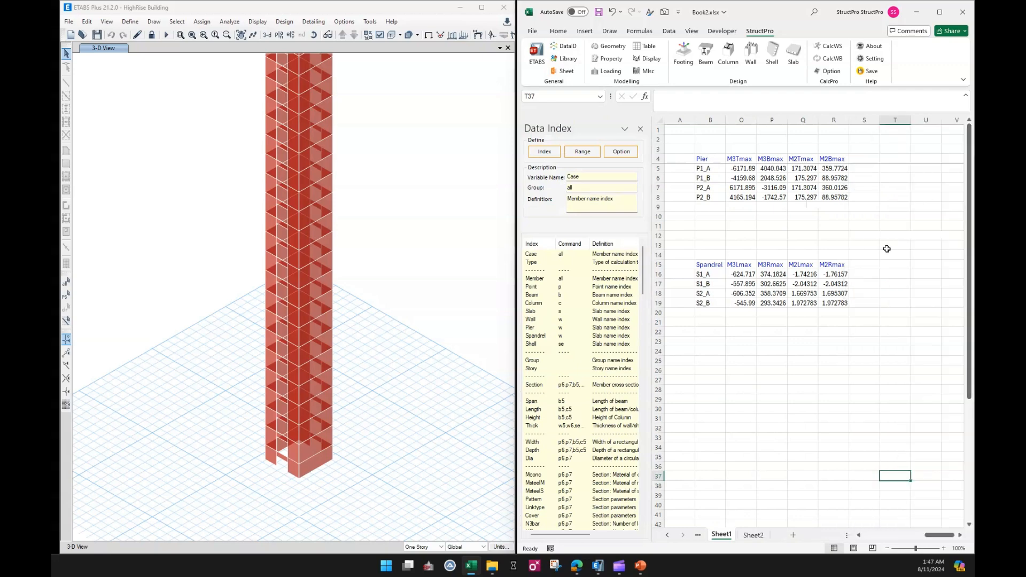
scroll(601, 352, down, 2)
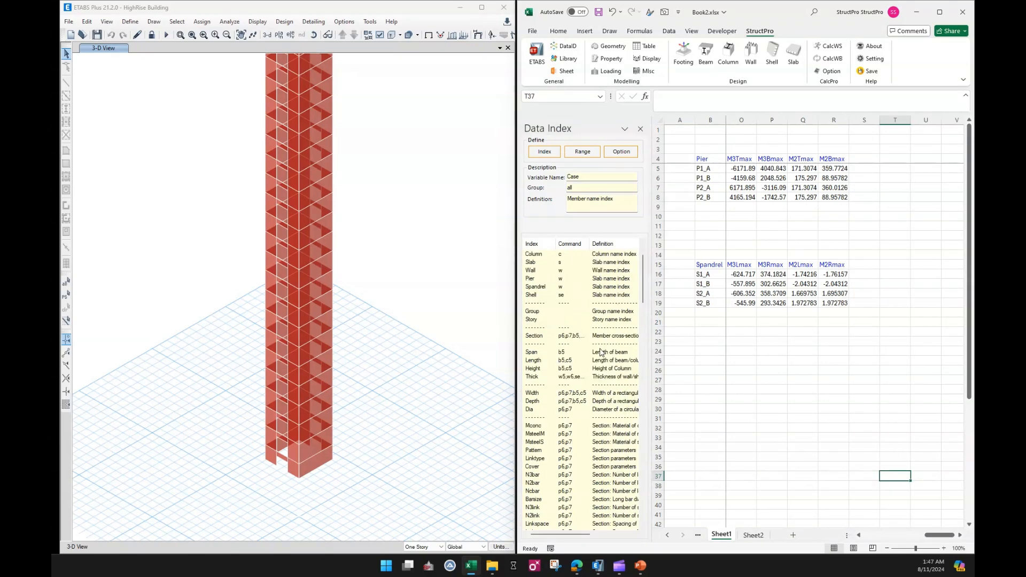
drag(644, 285, 603, 500)
scroll(585, 472, down, 2)
click(548, 462)
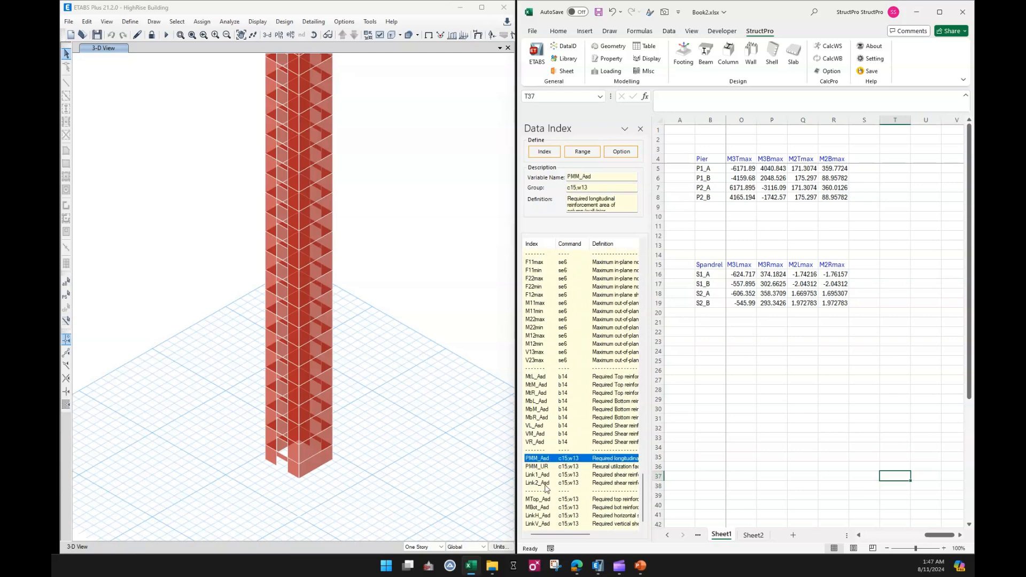
shift+click(545, 484)
click(861, 159)
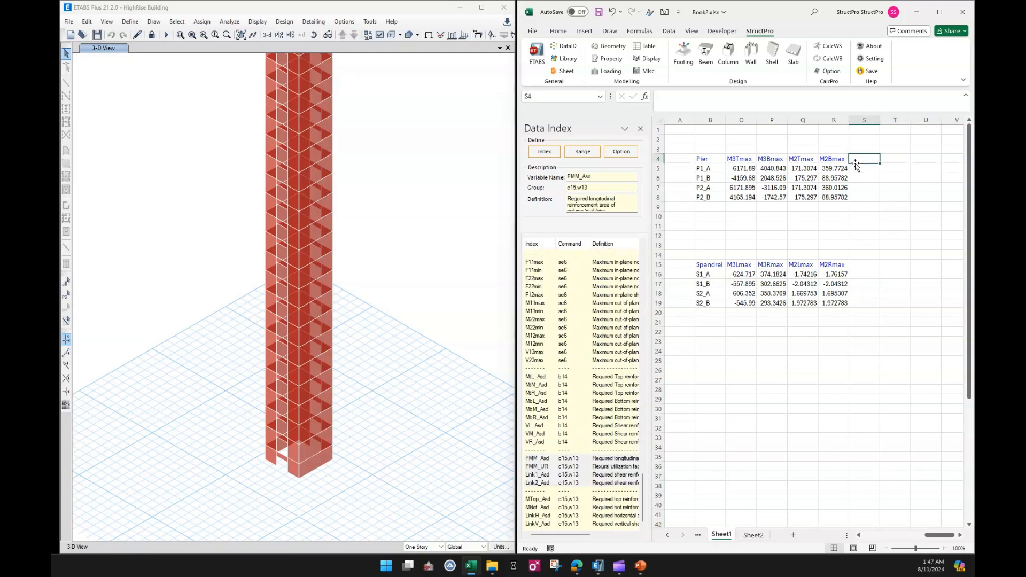
click(545, 152)
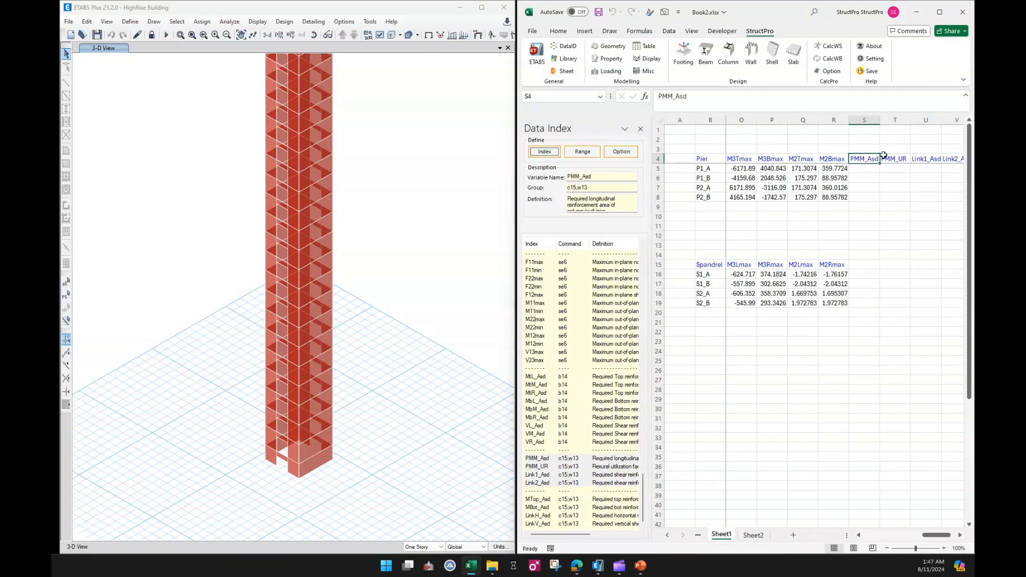
Insert spandrel design headers MTop_Asd, MBot_Asd, LinkH_Asd and LinkV_Asd after the M2Rmax column, then close the data index pane.
drag(932, 536, 935, 538)
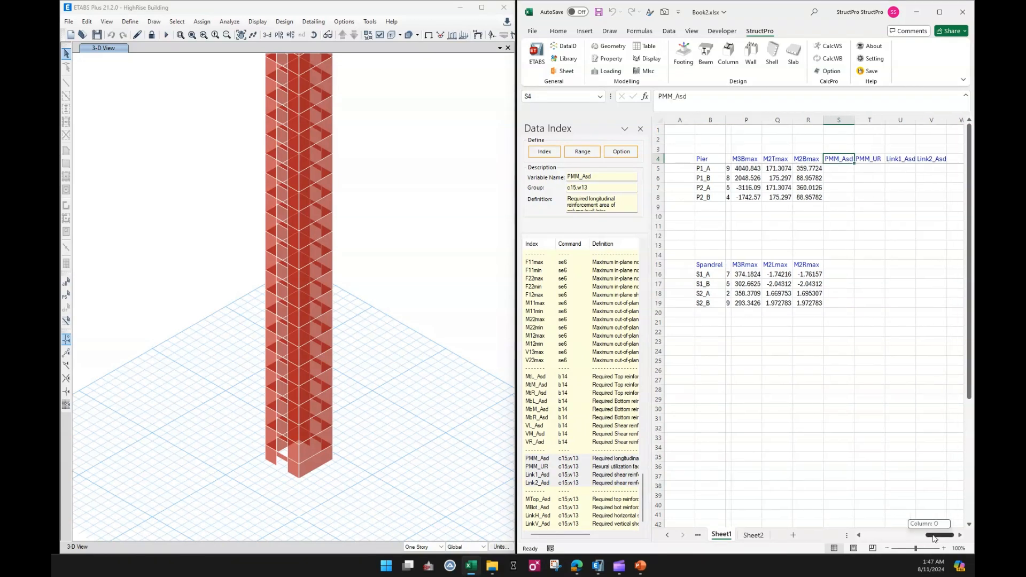
click(870, 330)
click(848, 267)
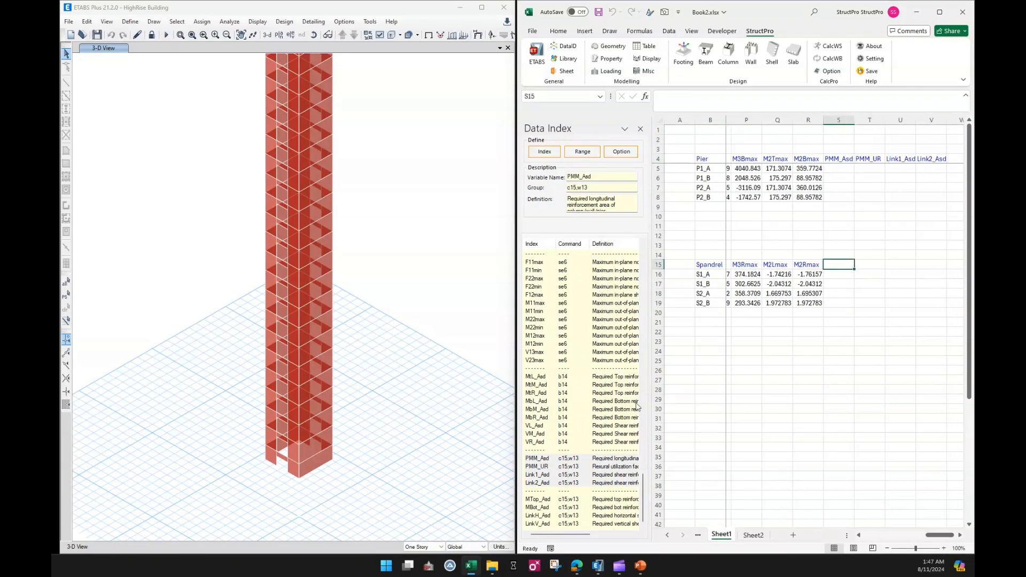
click(559, 500)
shift+click(546, 525)
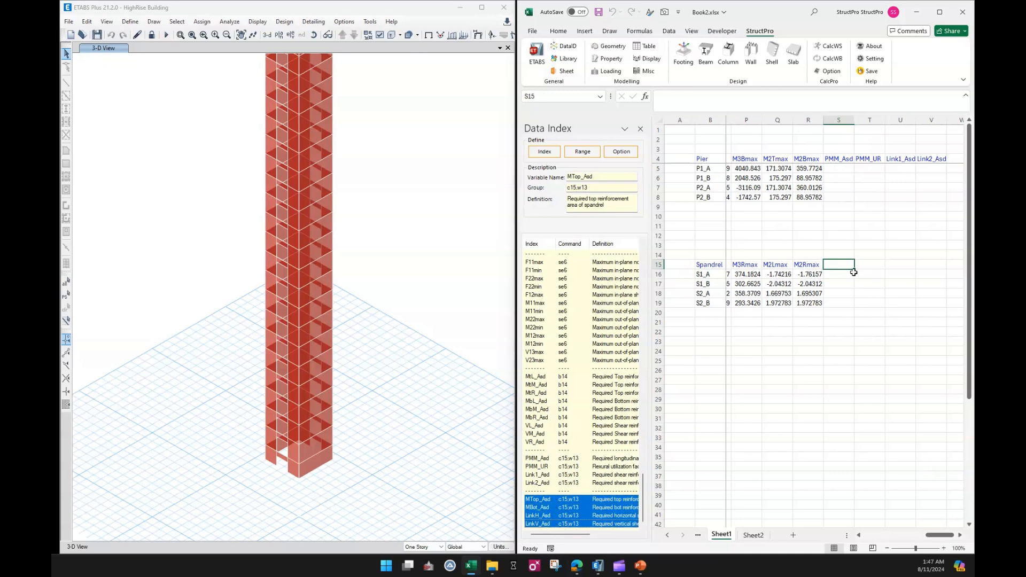
click(550, 153)
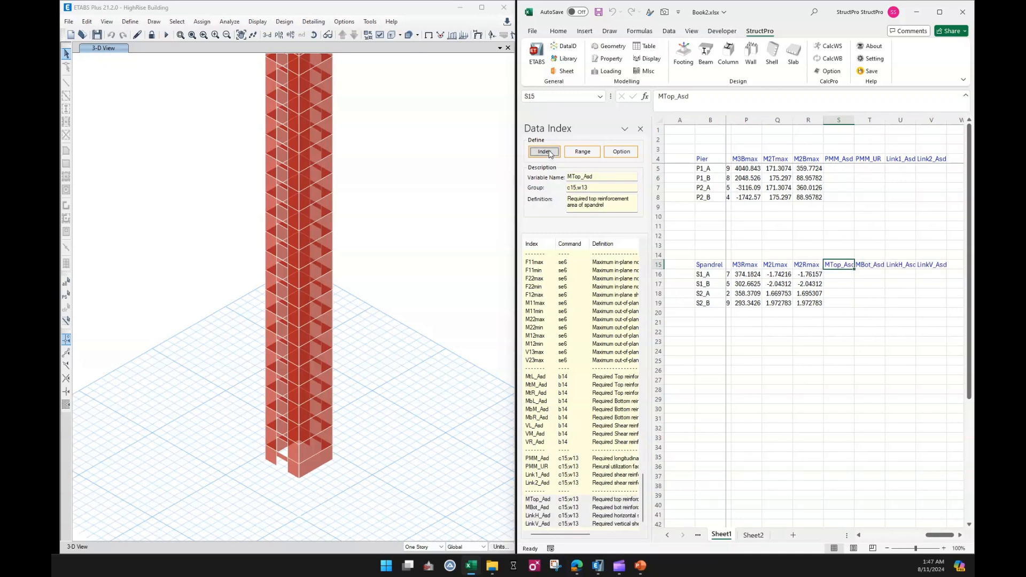
click(880, 355)
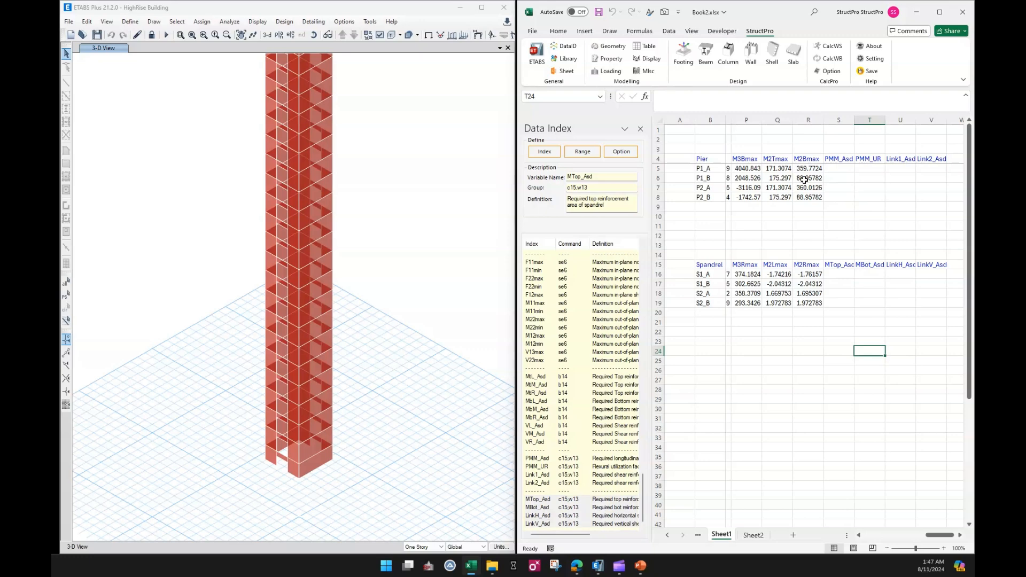
click(641, 128)
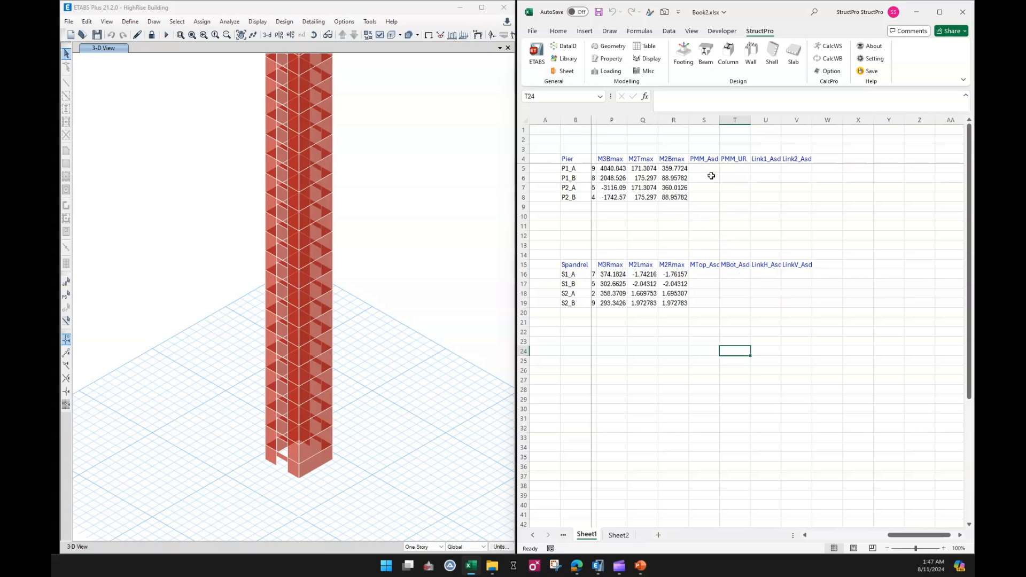
Highlight the new pier and spandrel design header ranges.
drag(705, 159, 797, 159)
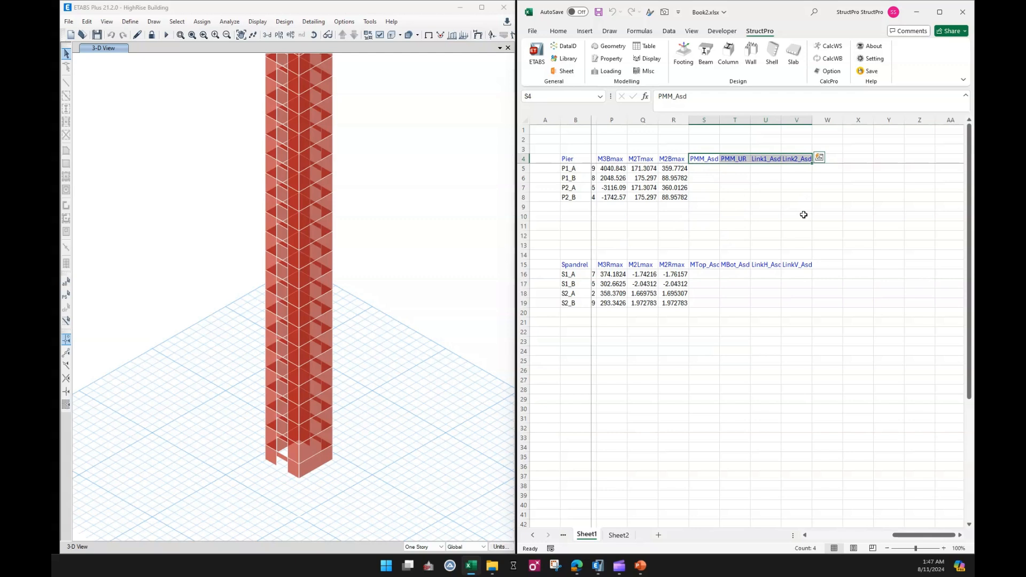
click(803, 214)
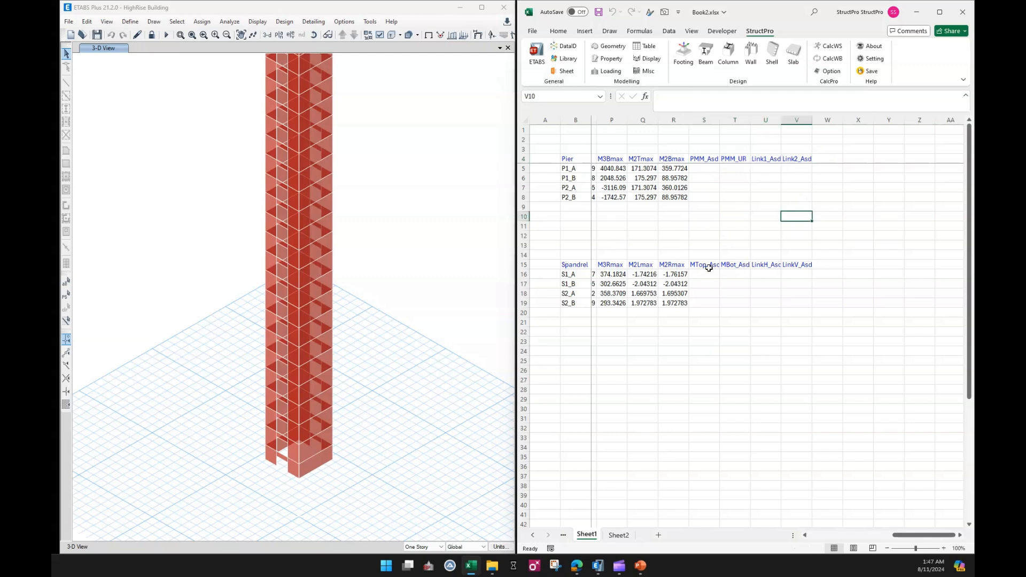
drag(709, 268, 802, 268)
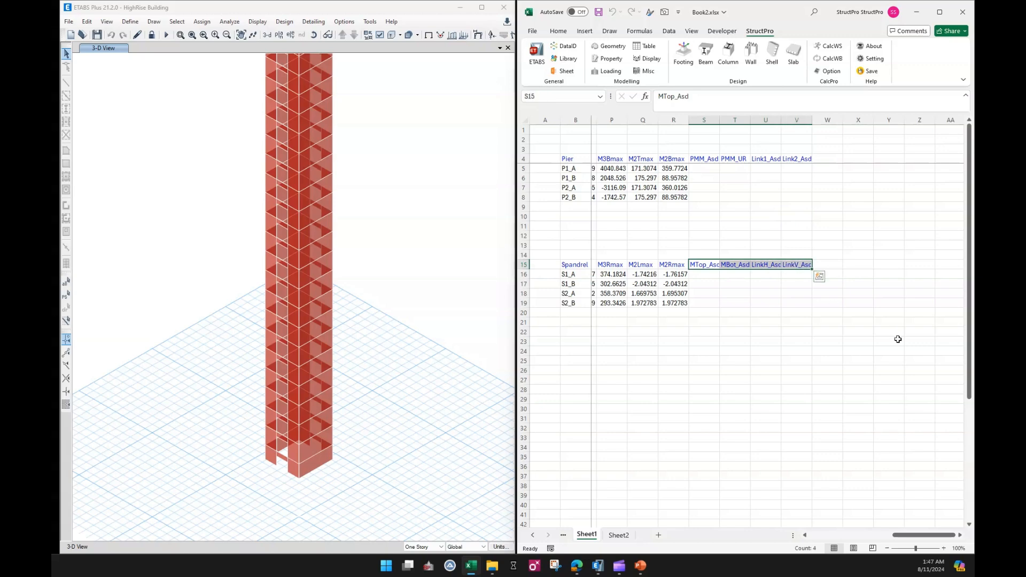
click(717, 312)
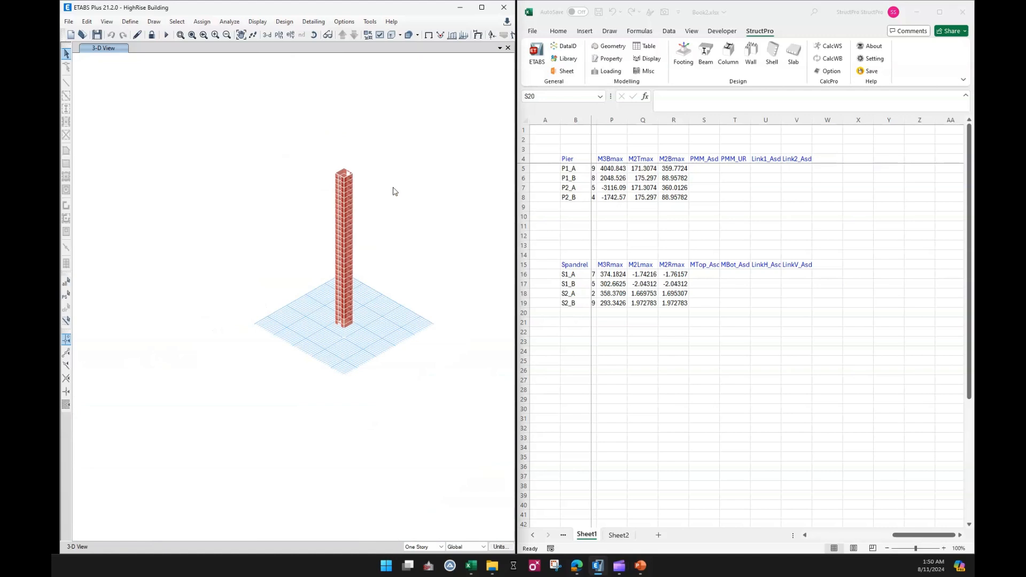
Select the whole wall model in ETABS and set Design this Pier to Yes in the shear wall pier design overwrites.
scroll(374, 214, up, 4)
drag(385, 132, 249, 477)
click(345, 22)
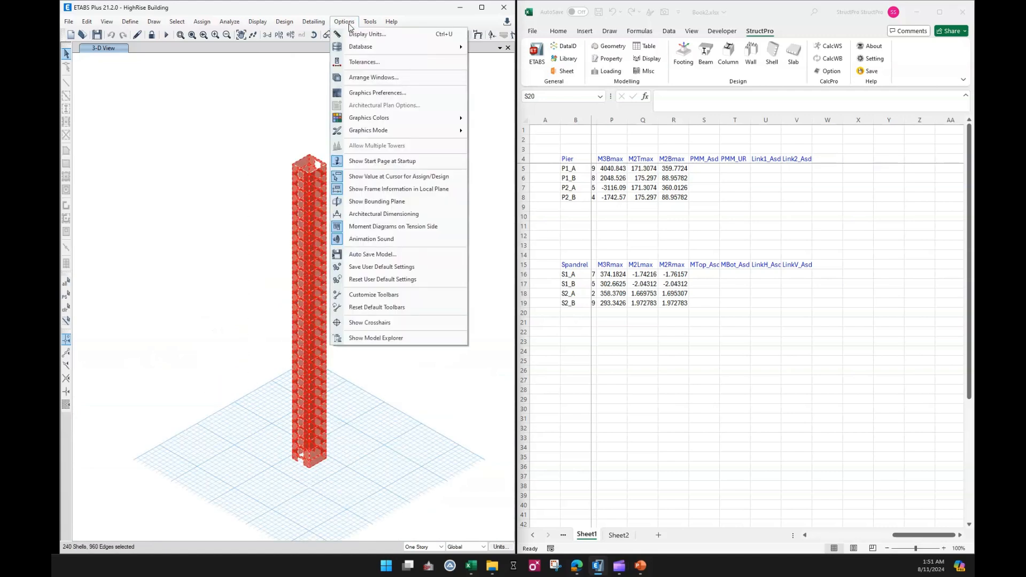
click(348, 22)
click(284, 21)
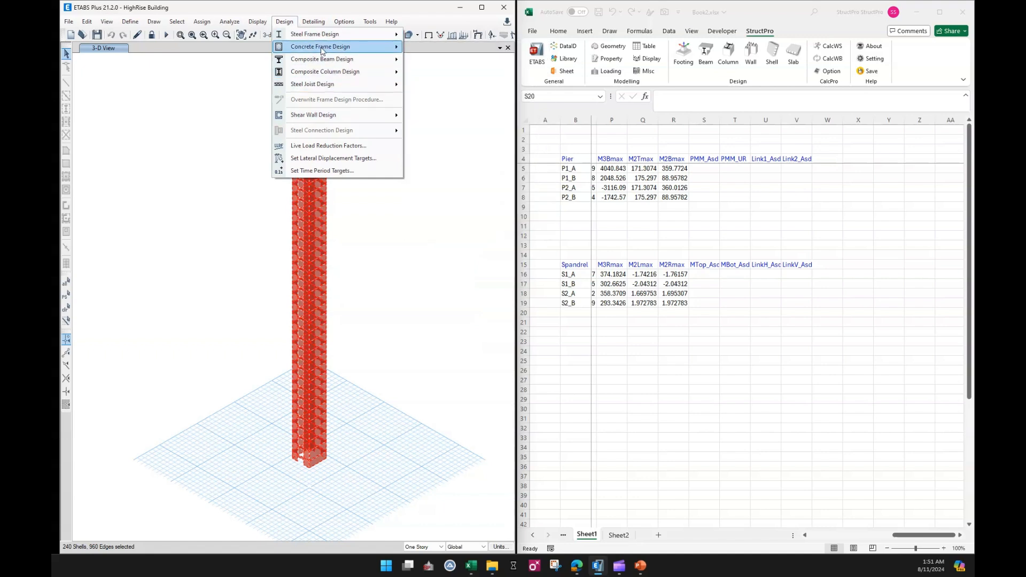
mouse_move(312, 120)
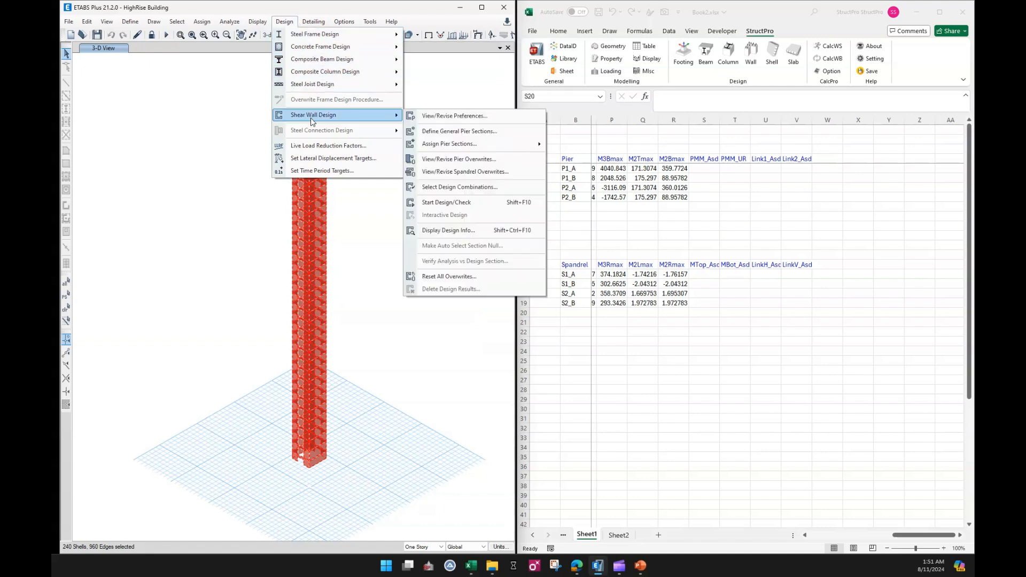
click(451, 159)
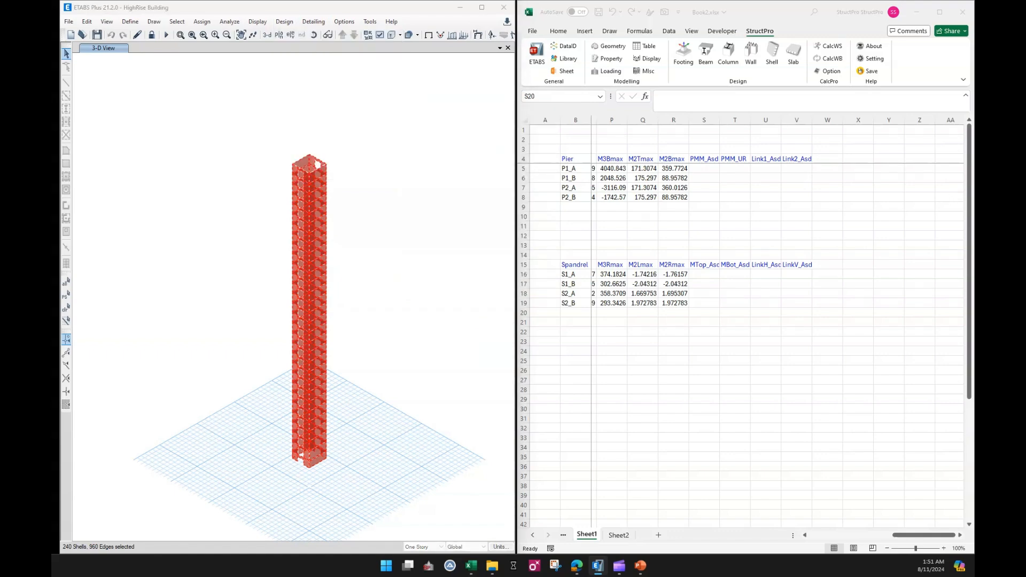
click(472, 162)
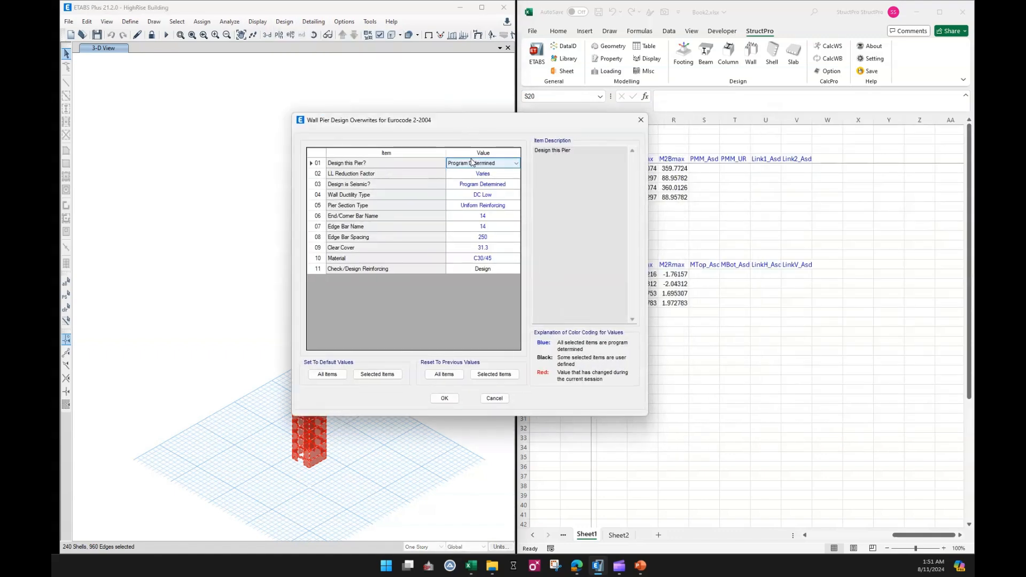
click(472, 162)
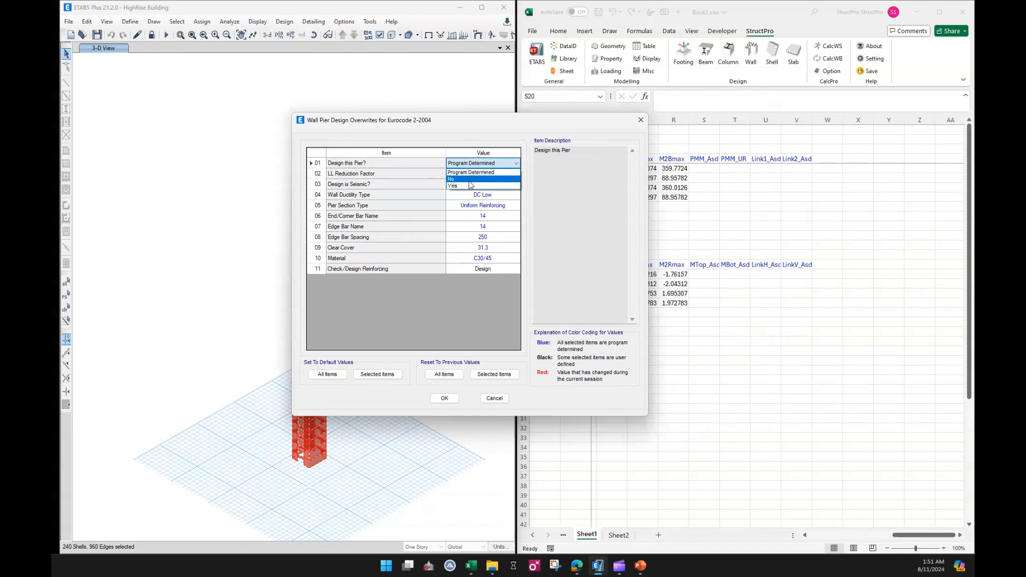
click(470, 185)
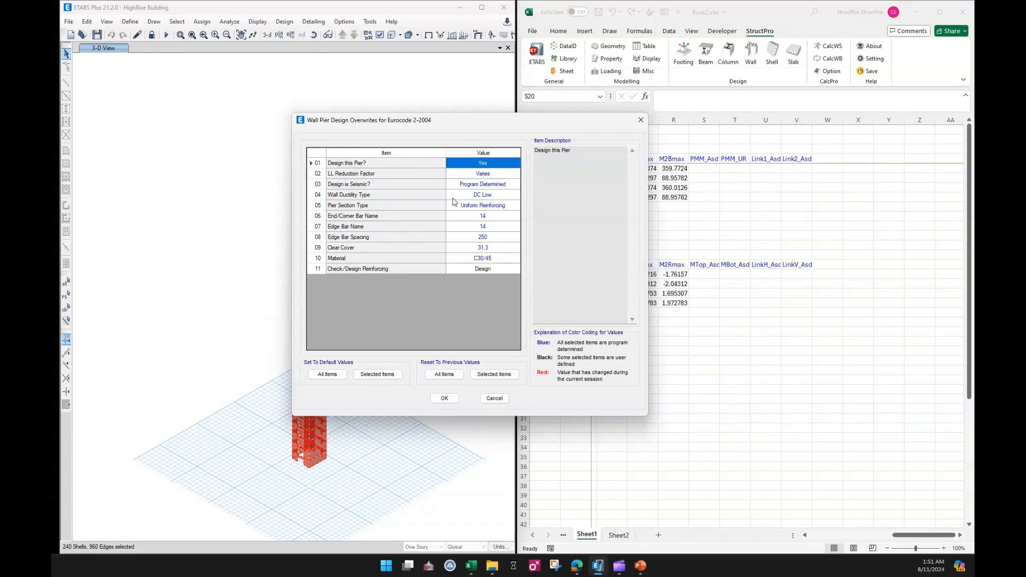
click(445, 398)
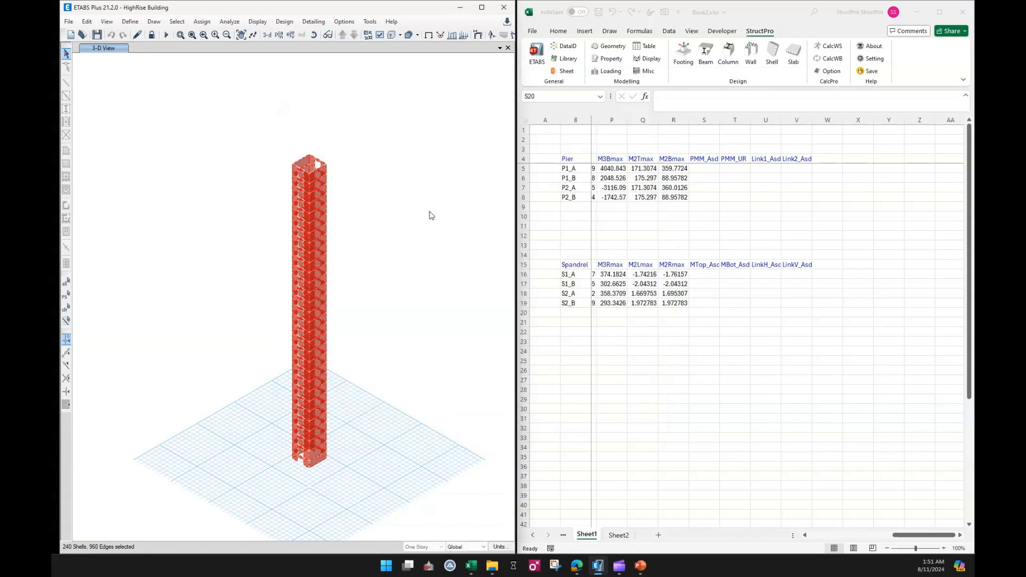
Set Design this Spandrel to Yes in the shear wall spandrel design overwrites.
click(314, 22)
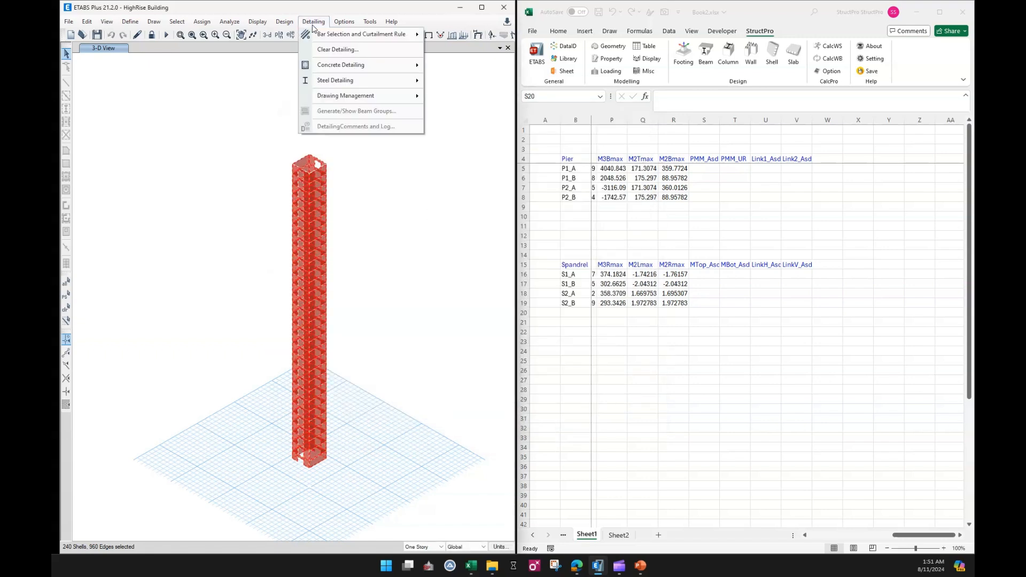
mouse_move(284, 21)
mouse_move(301, 116)
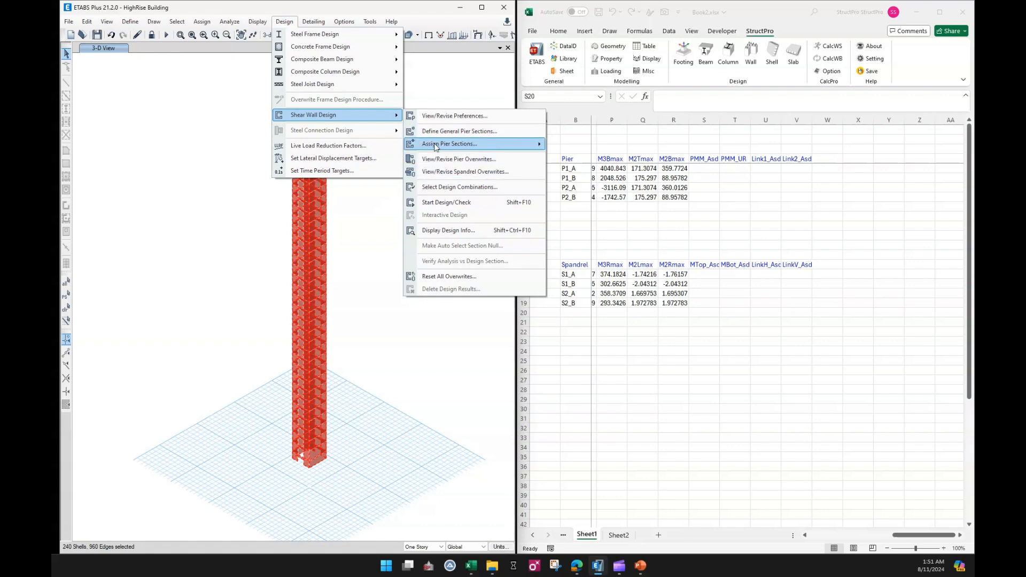
mouse_move(438, 151)
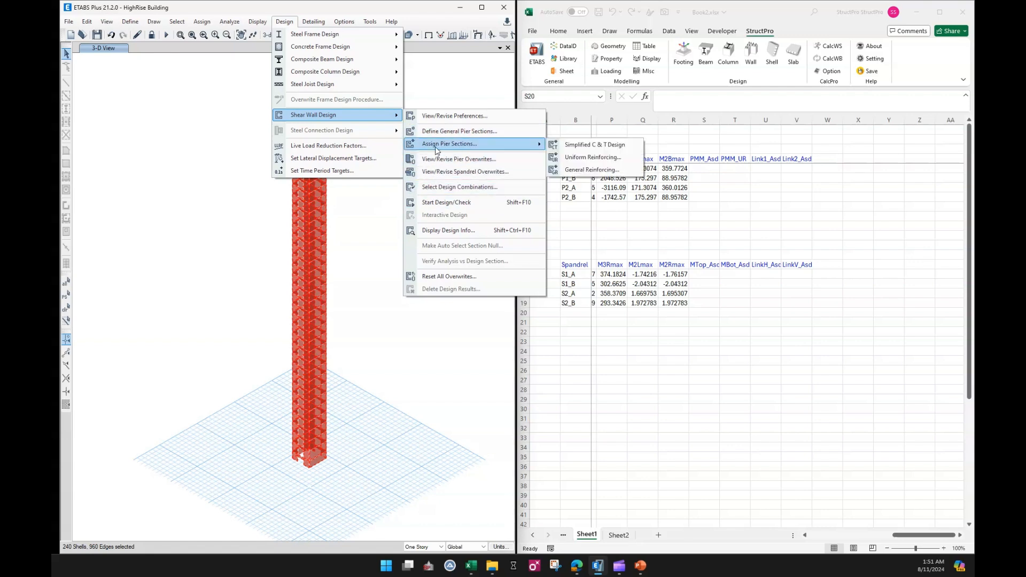
click(435, 172)
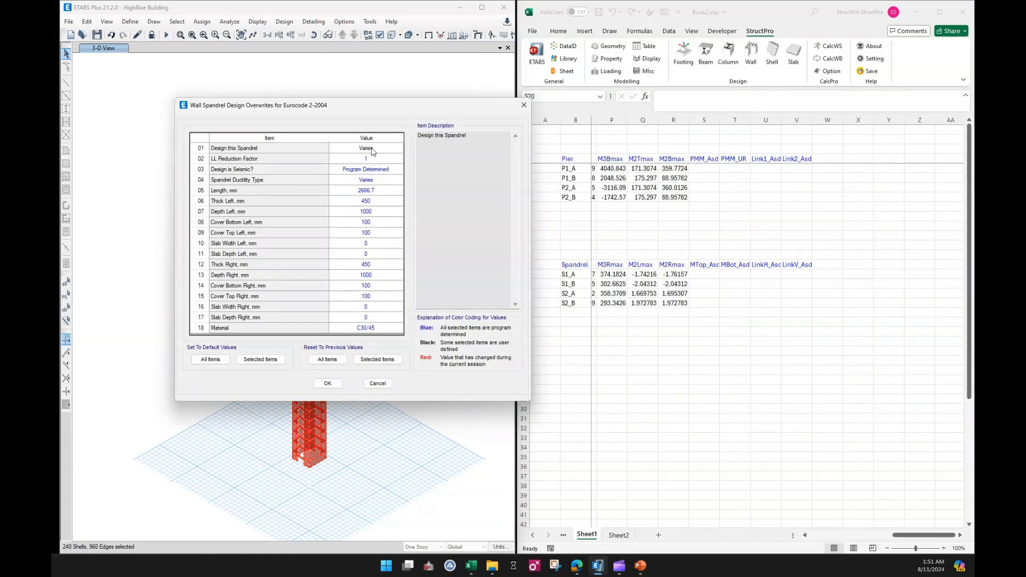
click(373, 151)
click(373, 151)
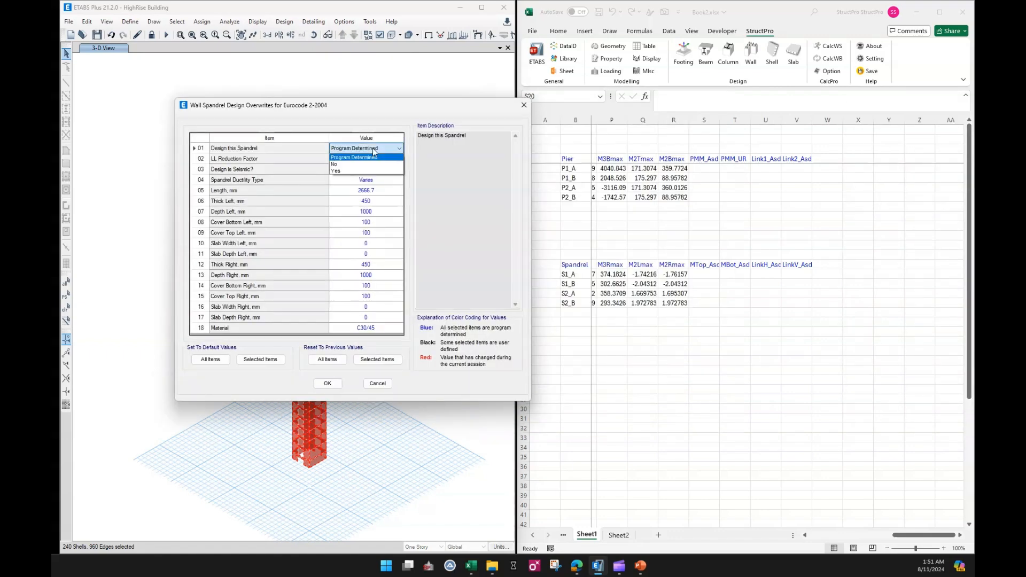
click(369, 171)
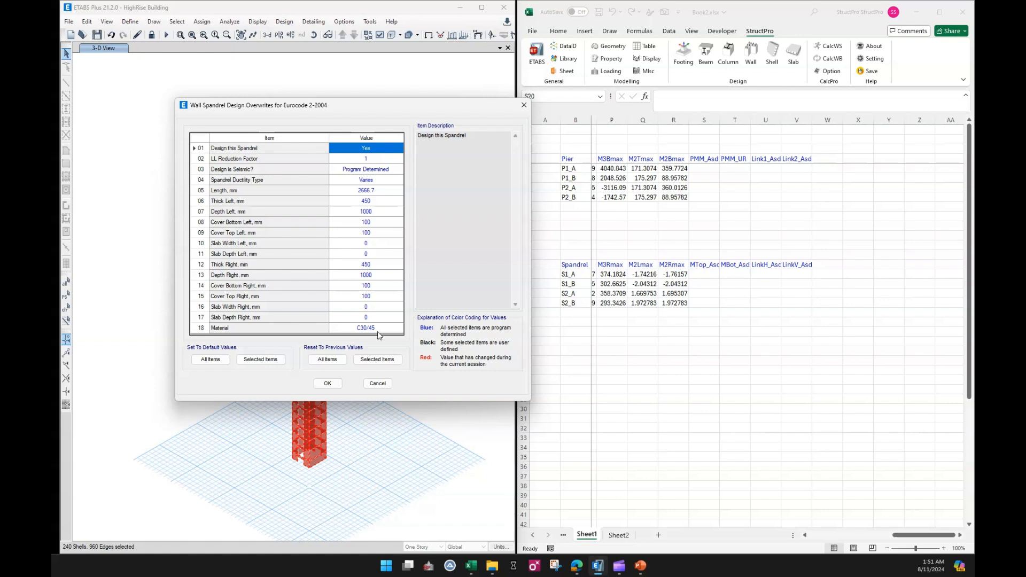
click(328, 383)
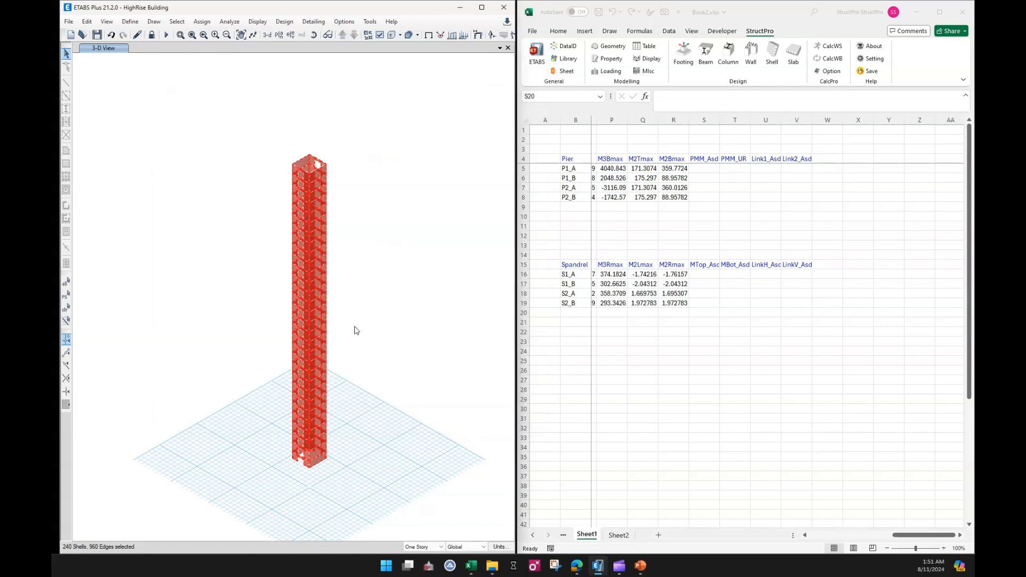
Review the shear wall design load combinations B101 to B114 and accept them.
click(282, 22)
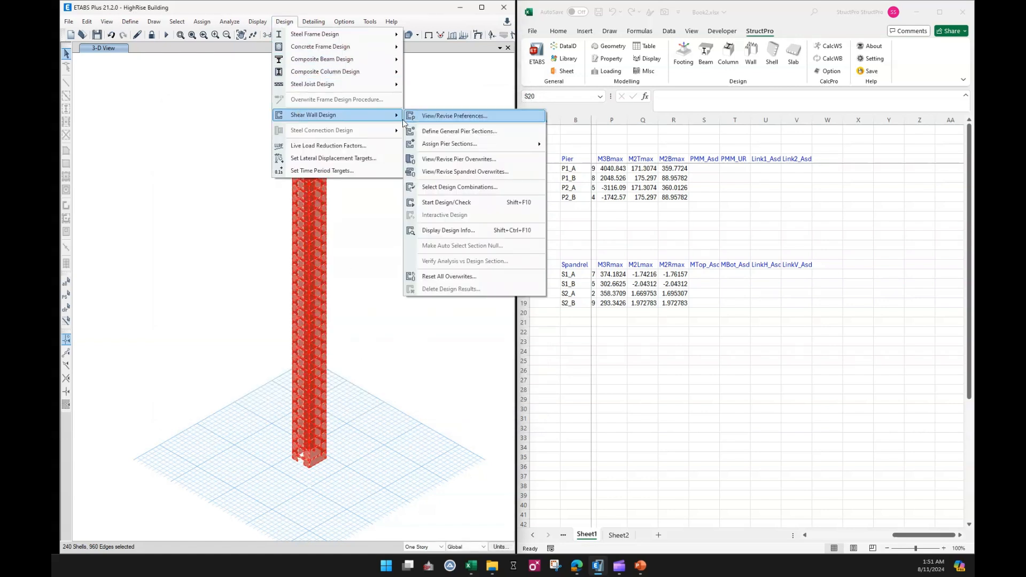
click(448, 188)
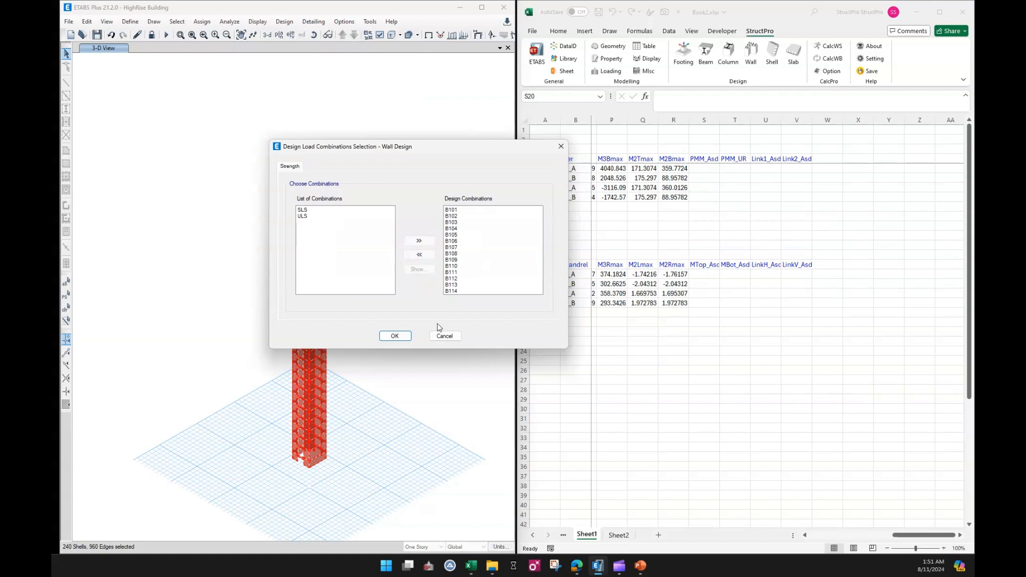
click(406, 336)
Run the shear wall design check on the model.
click(283, 22)
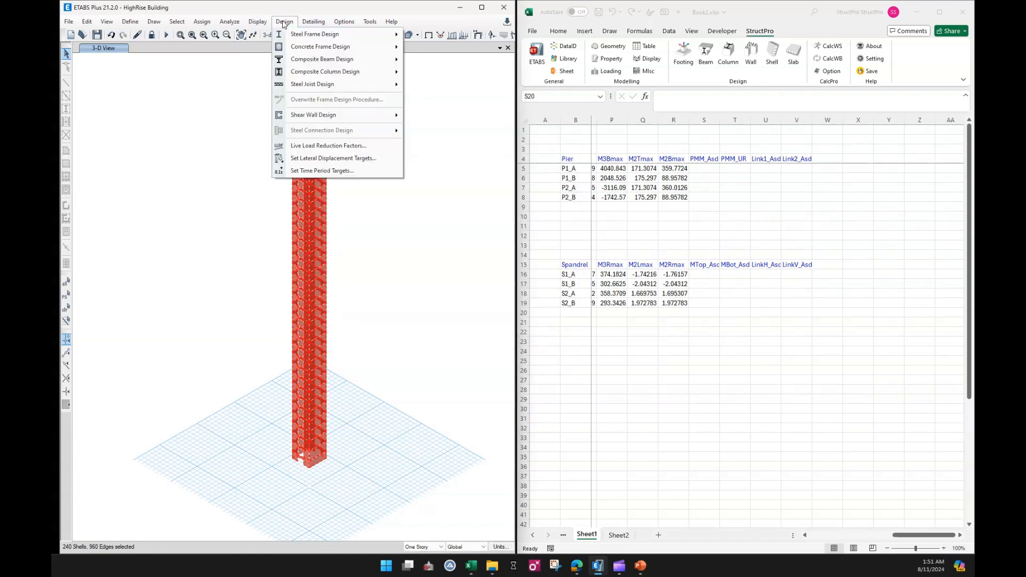
mouse_move(305, 115)
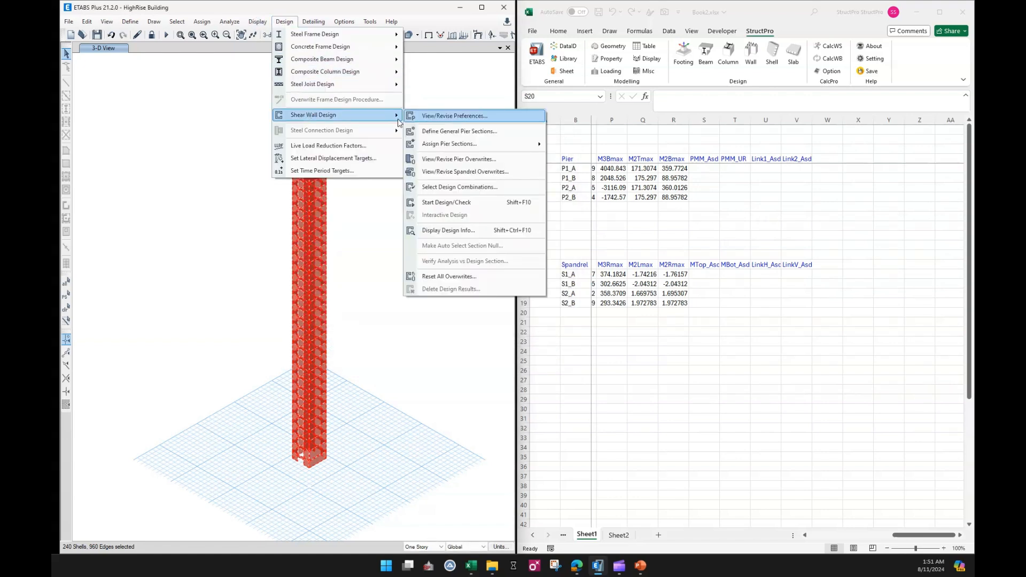
click(441, 201)
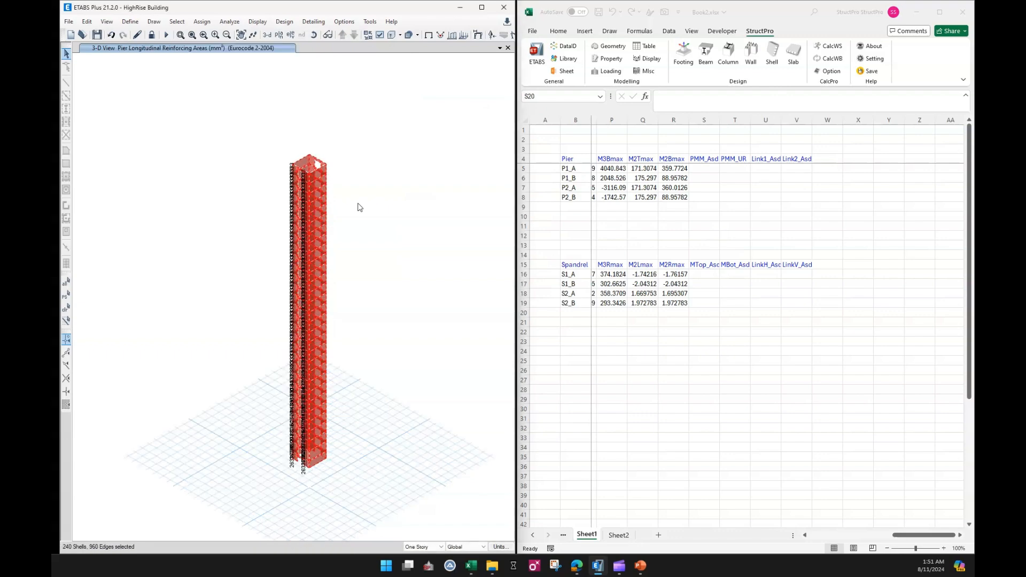
scroll(348, 286, up, 6)
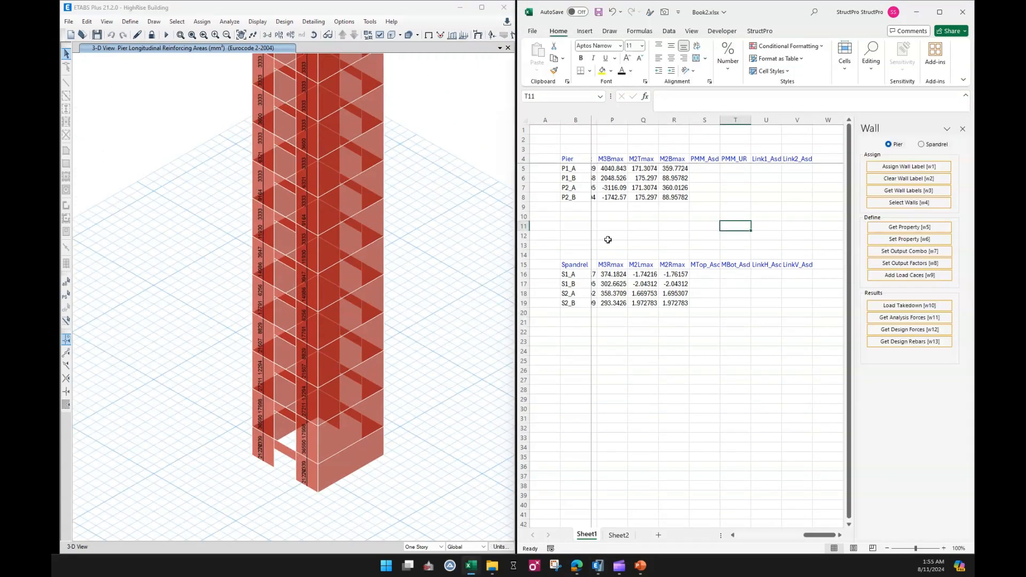
Select the four pier labels and retrieve their design rebar results into the sheet.
click(631, 243)
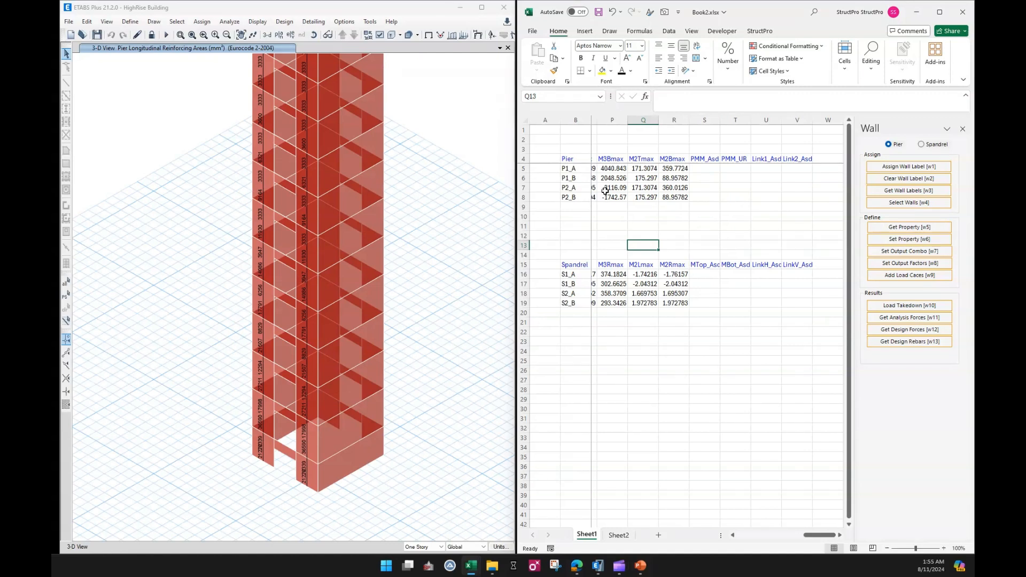
drag(577, 169, 574, 198)
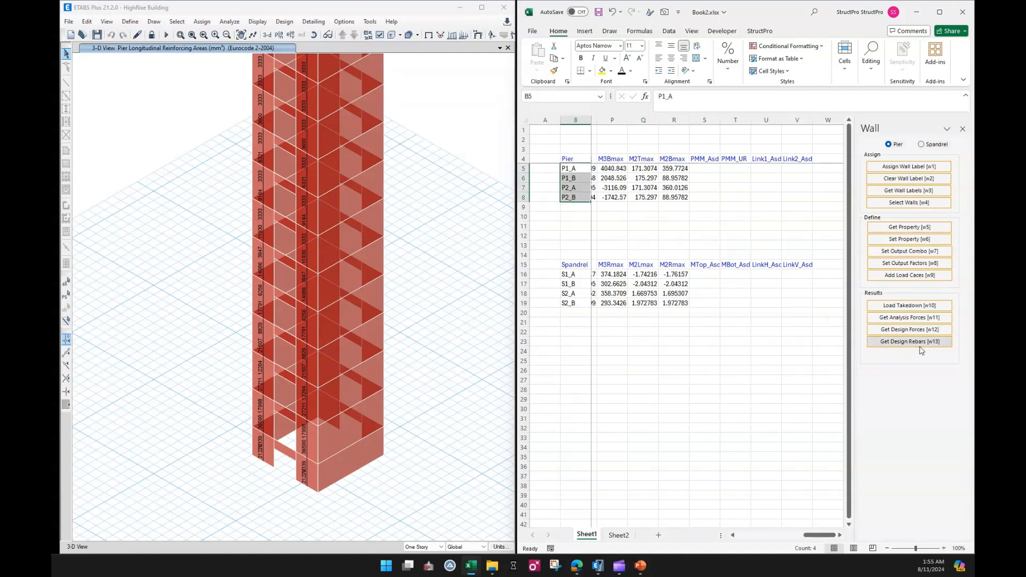
click(900, 344)
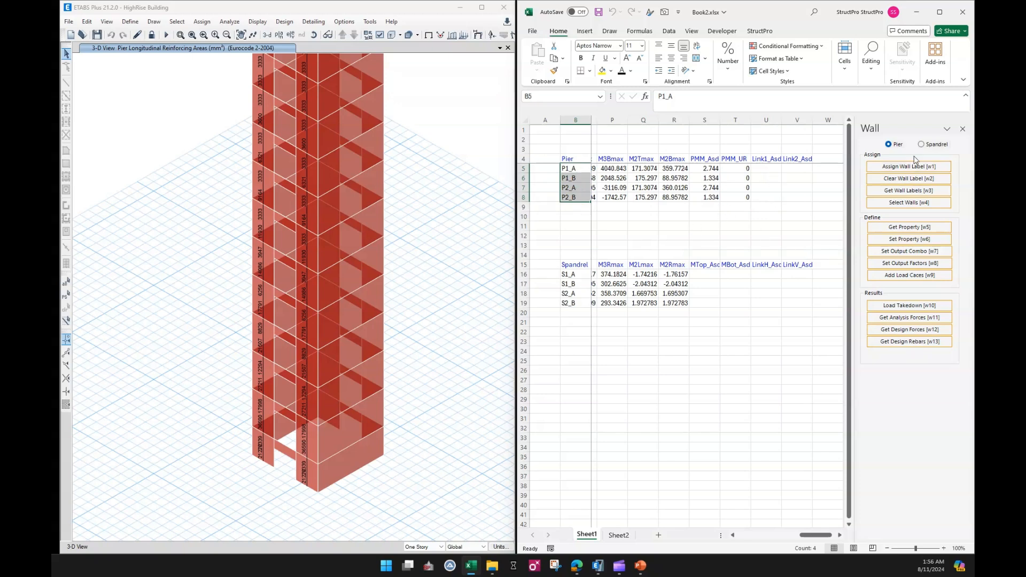
Switch to spandrels, select the four spandrel labels and retrieve their design rebar results.
click(933, 146)
click(673, 246)
drag(582, 277, 579, 303)
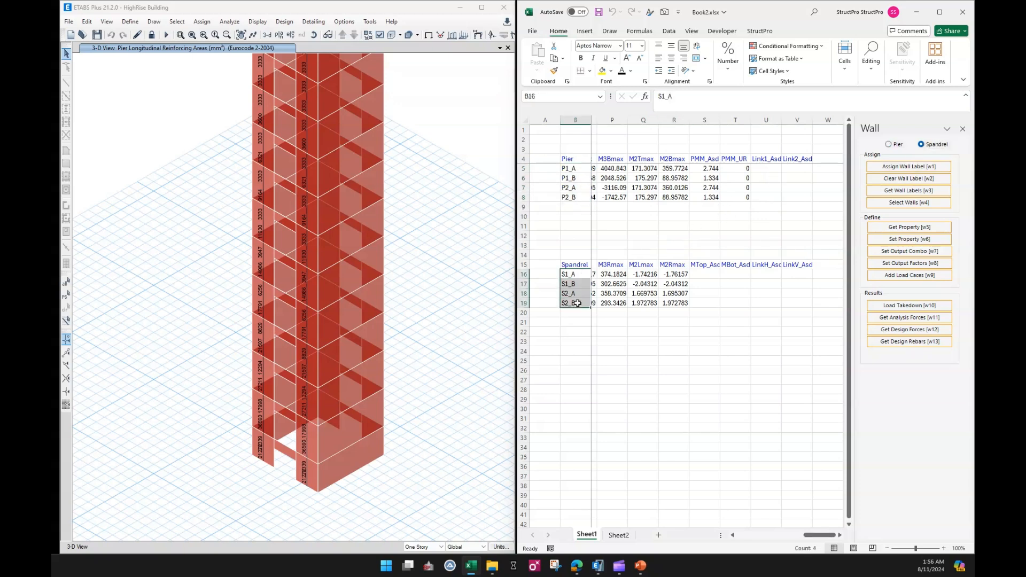
click(909, 341)
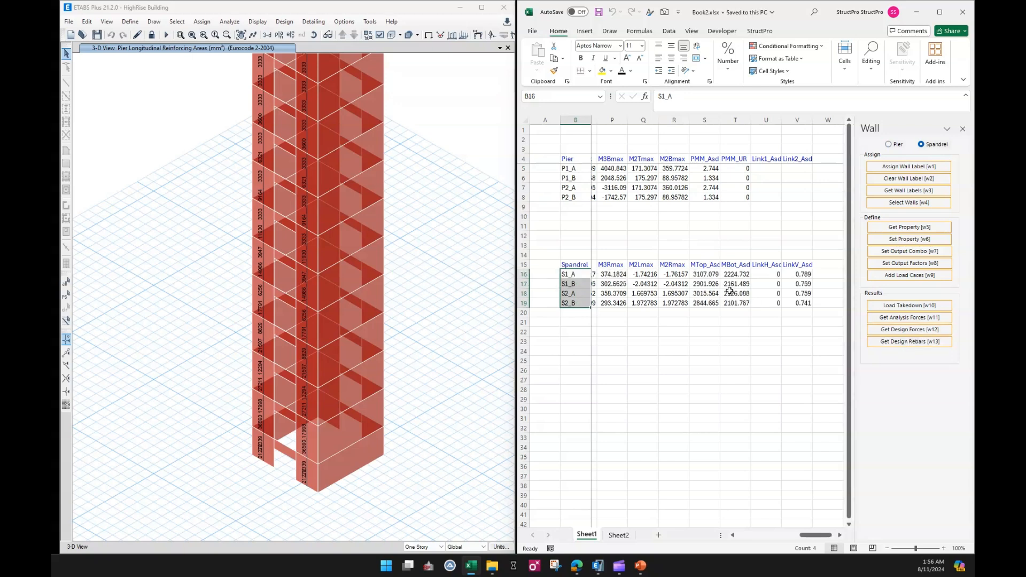
click(727, 332)
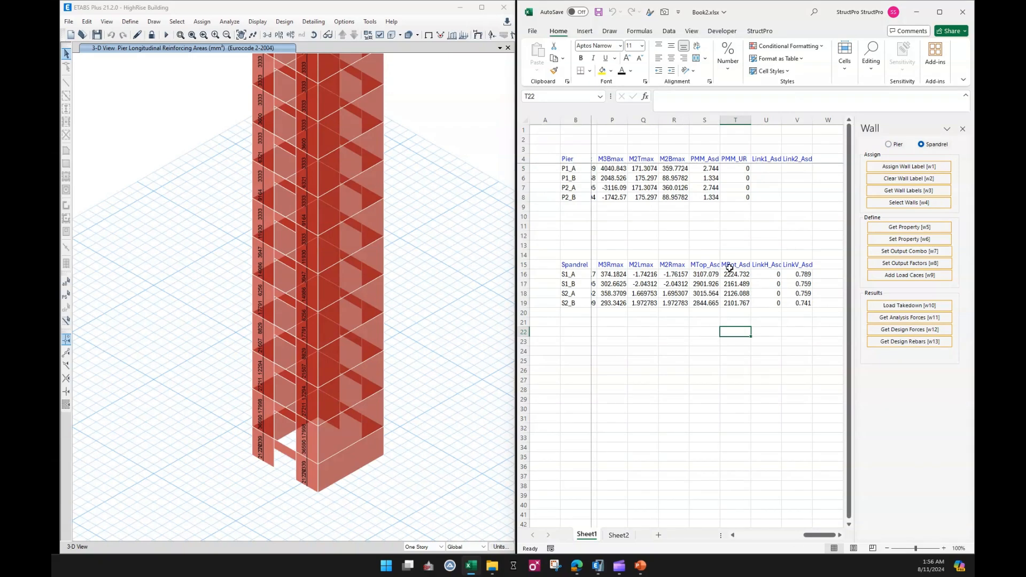
click(724, 226)
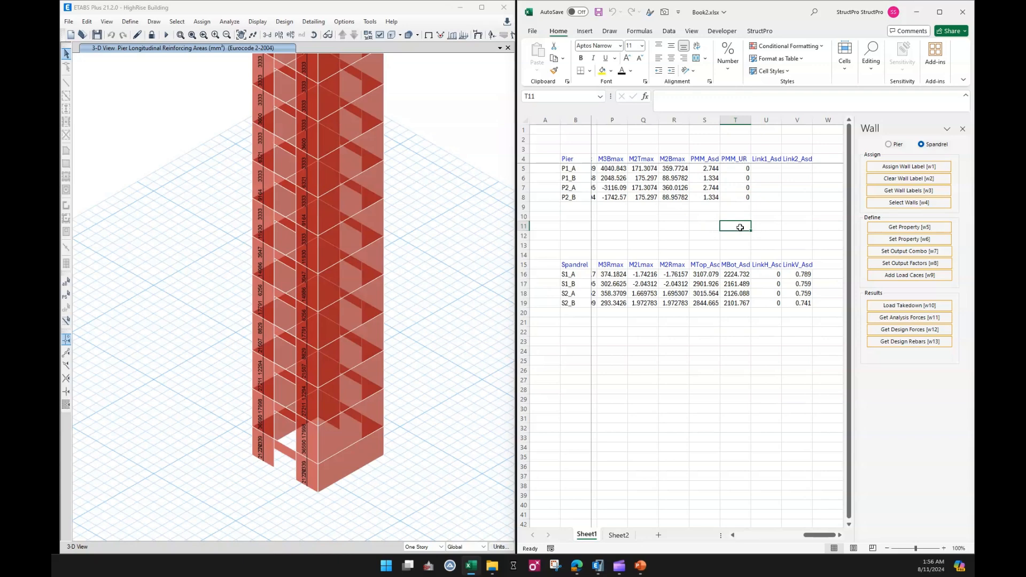
click(661, 213)
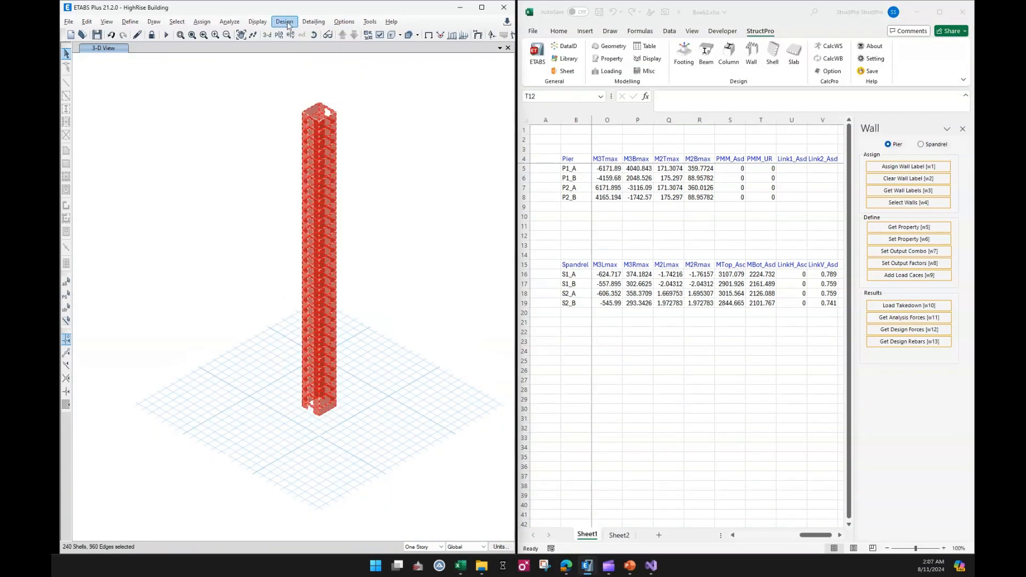
Set Check/Design Reinforcing to Check in the shear wall pier design overwrites.
click(285, 22)
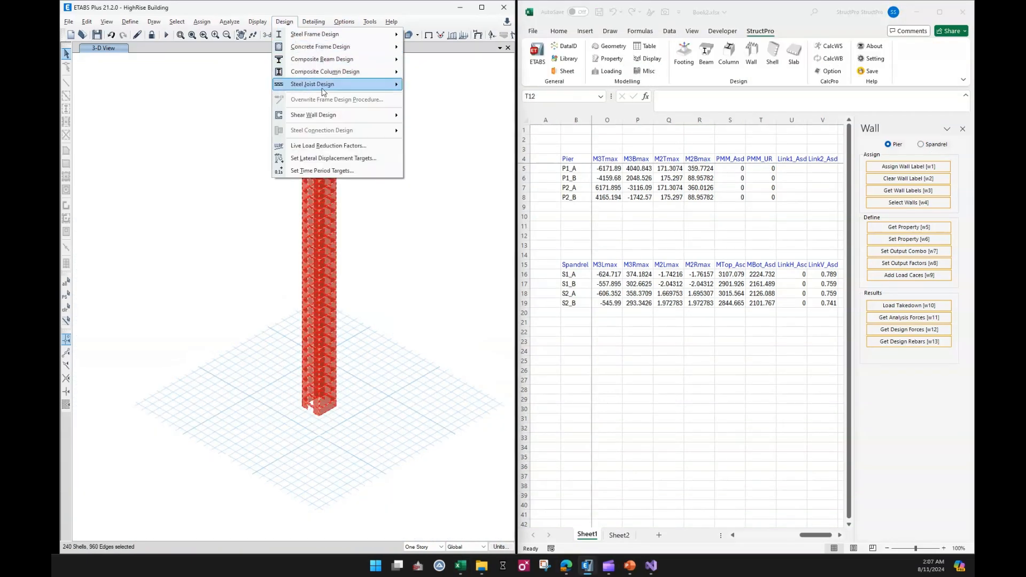
mouse_move(367, 115)
mouse_move(464, 147)
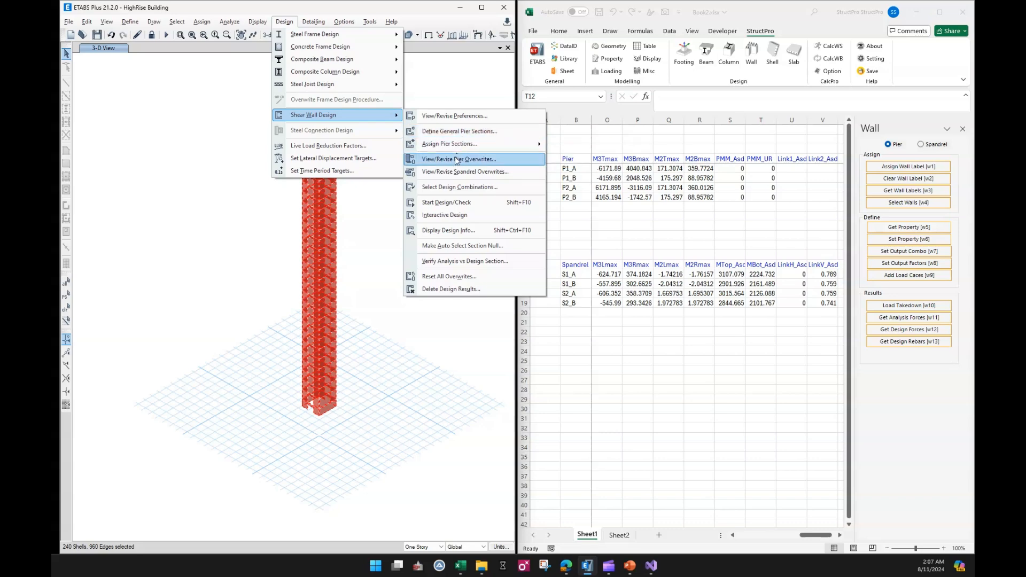
click(456, 160)
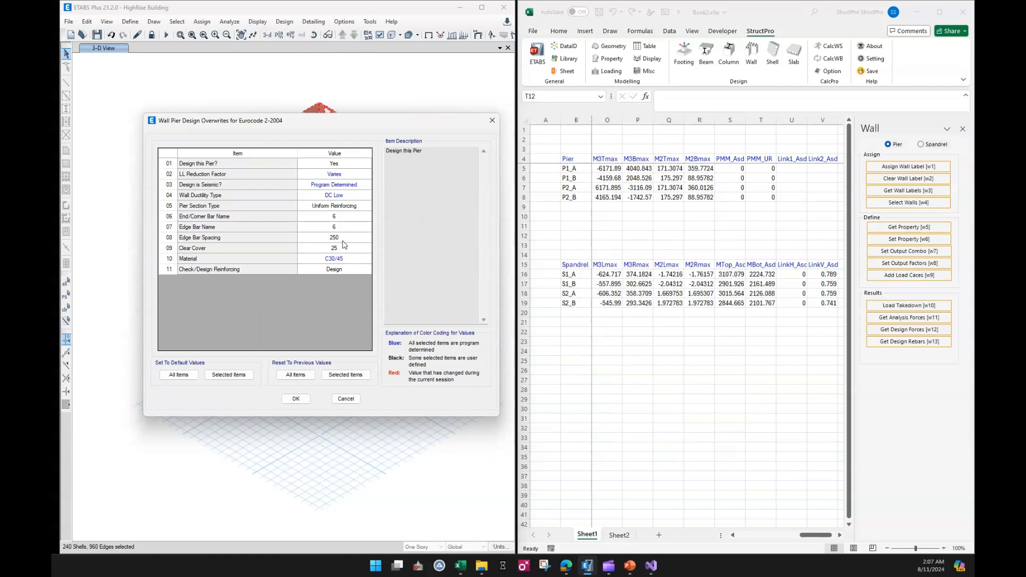
click(334, 270)
click(334, 270)
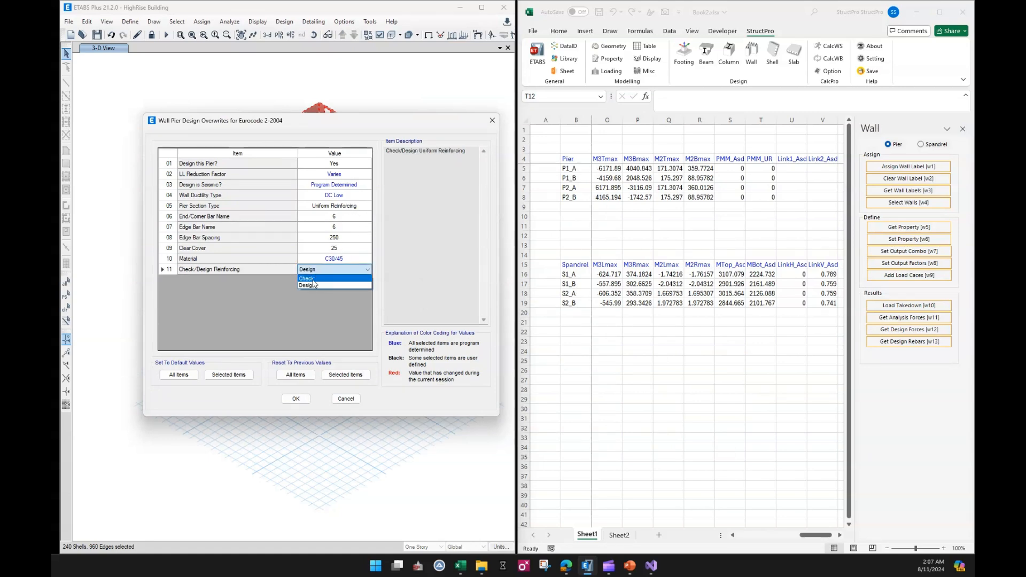
click(334, 285)
click(299, 398)
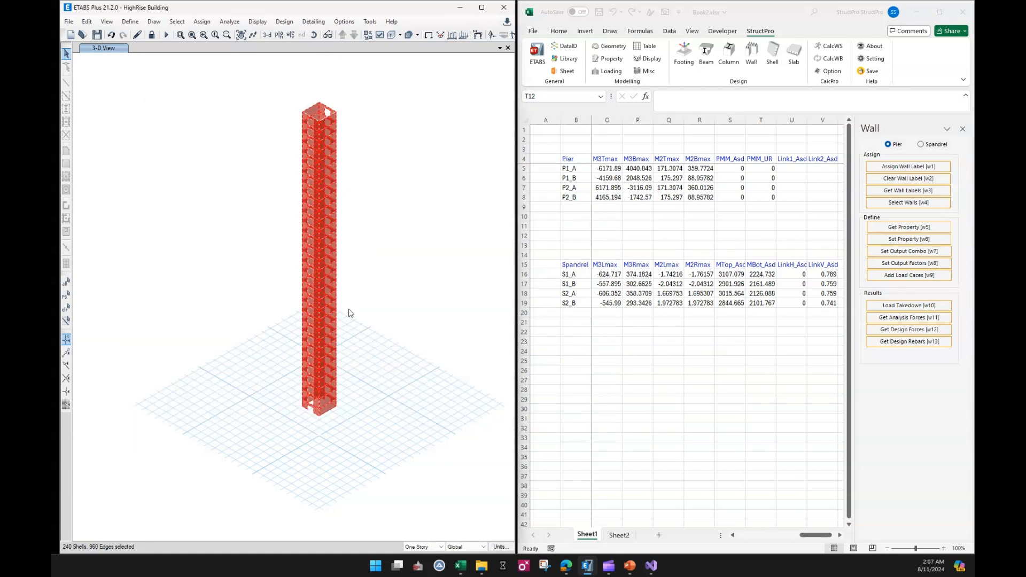
Rerun the shear wall design check on the model.
click(292, 25)
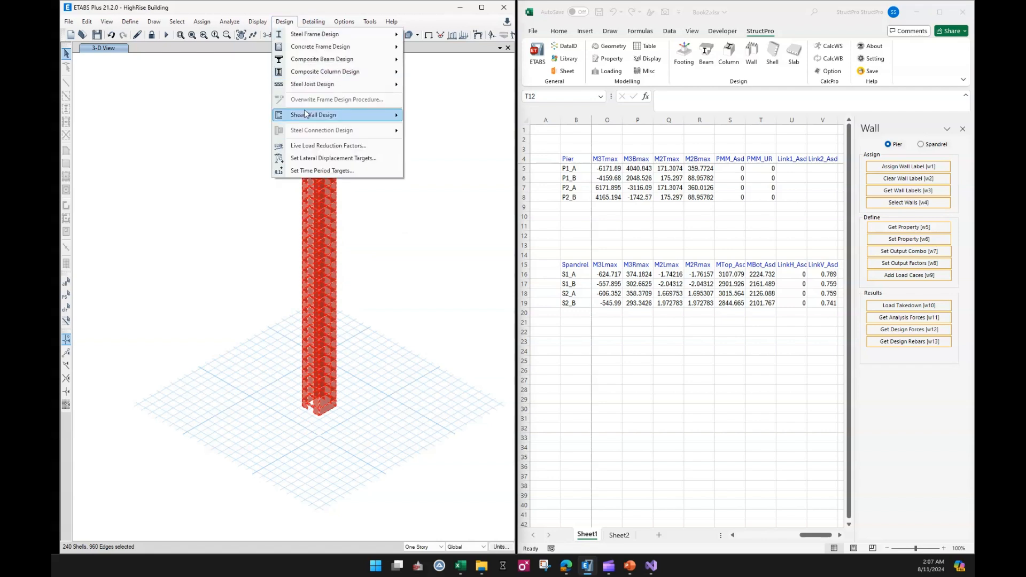
mouse_move(309, 115)
click(447, 202)
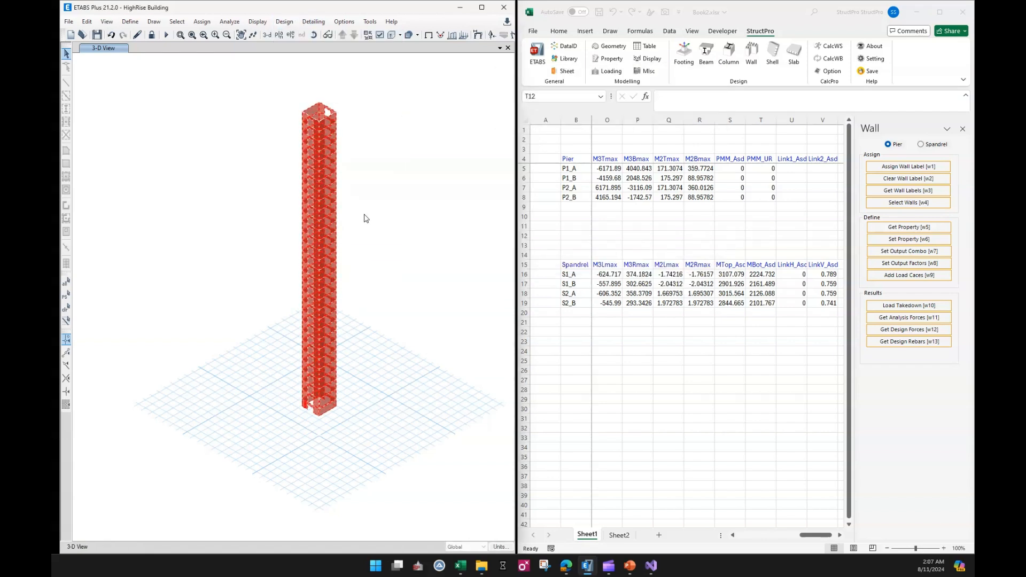
scroll(316, 396, up, 5)
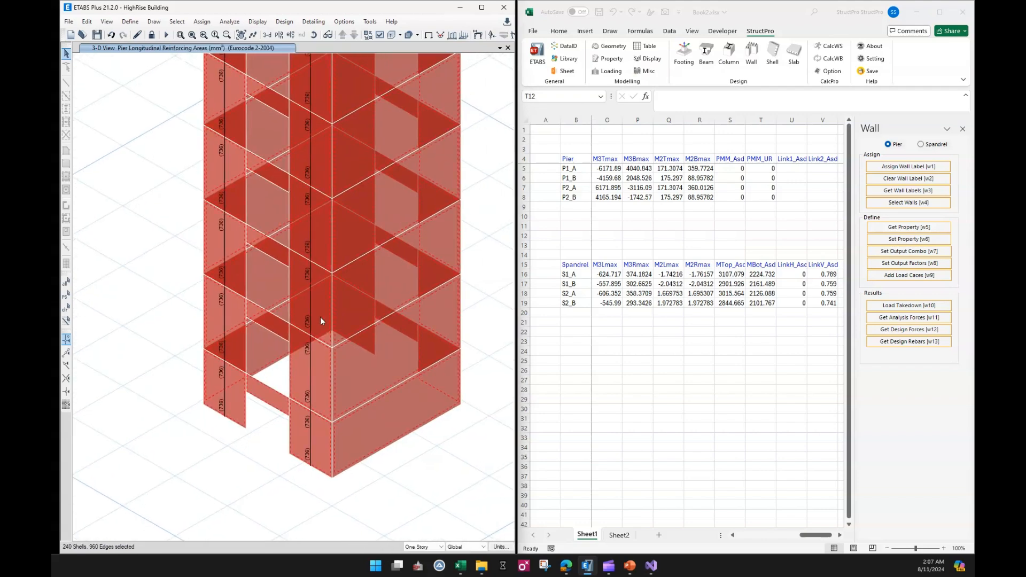
scroll(307, 299, down, 3)
drag(322, 271, 315, 283)
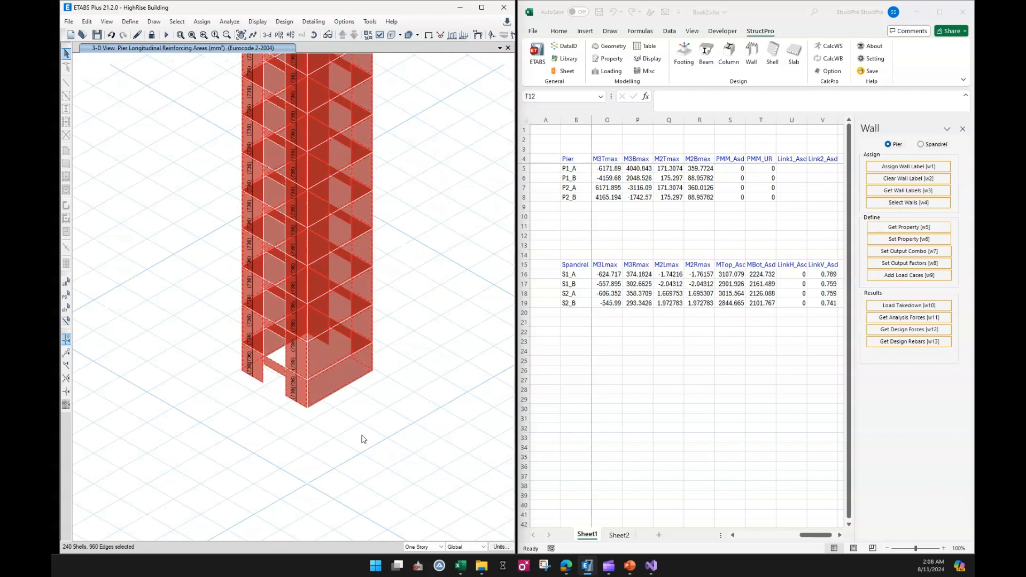
key(ctrl+q)
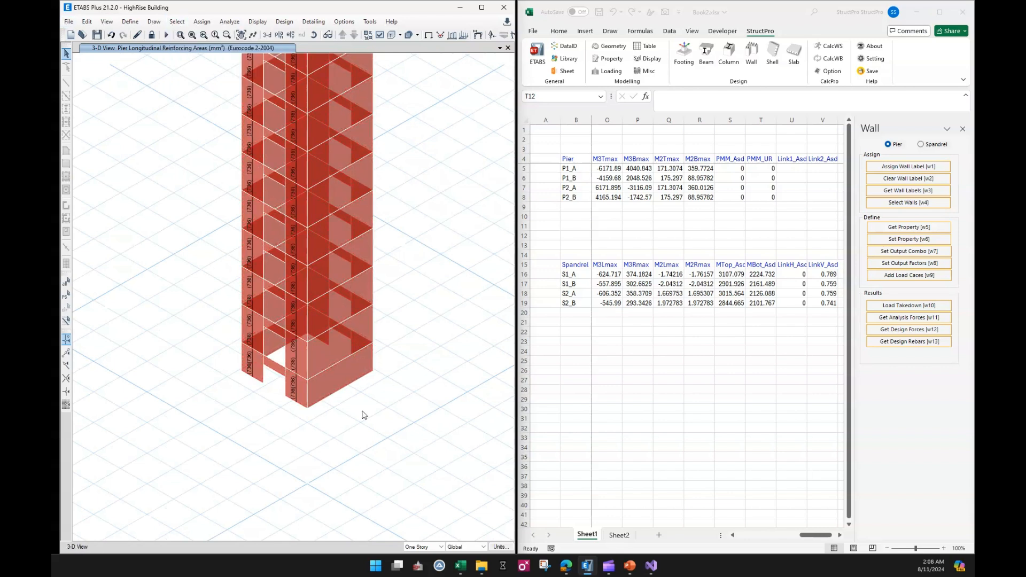
Retrieve the piers' design rebar results again and highlight the PMM_UR values.
click(595, 261)
drag(577, 171, 577, 197)
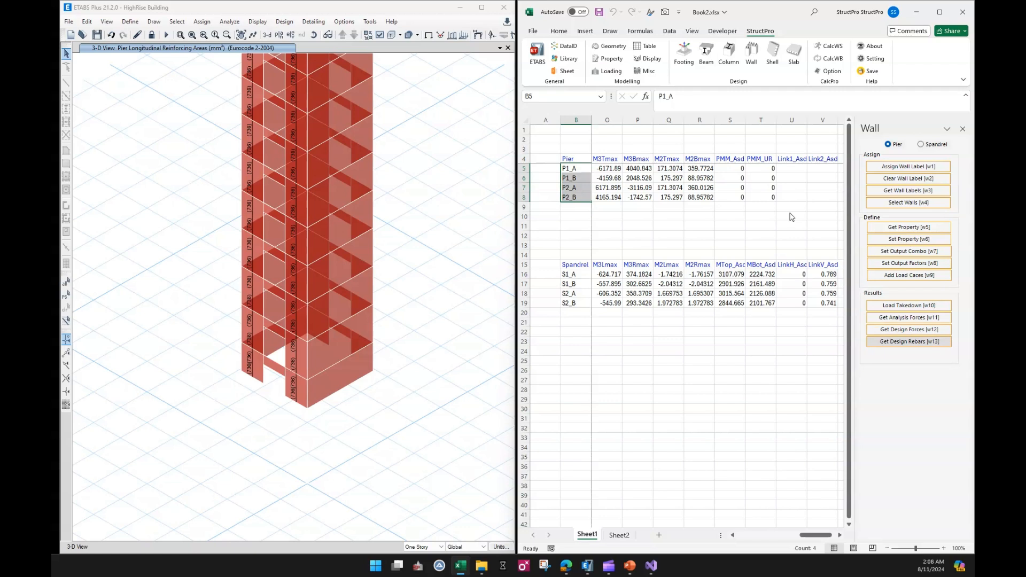
click(768, 225)
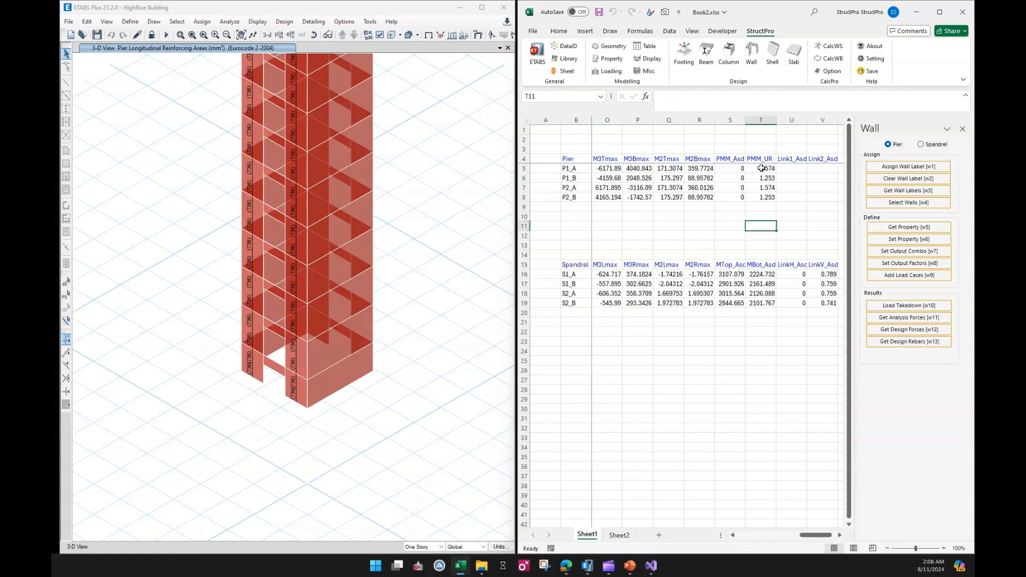
drag(761, 169, 759, 197)
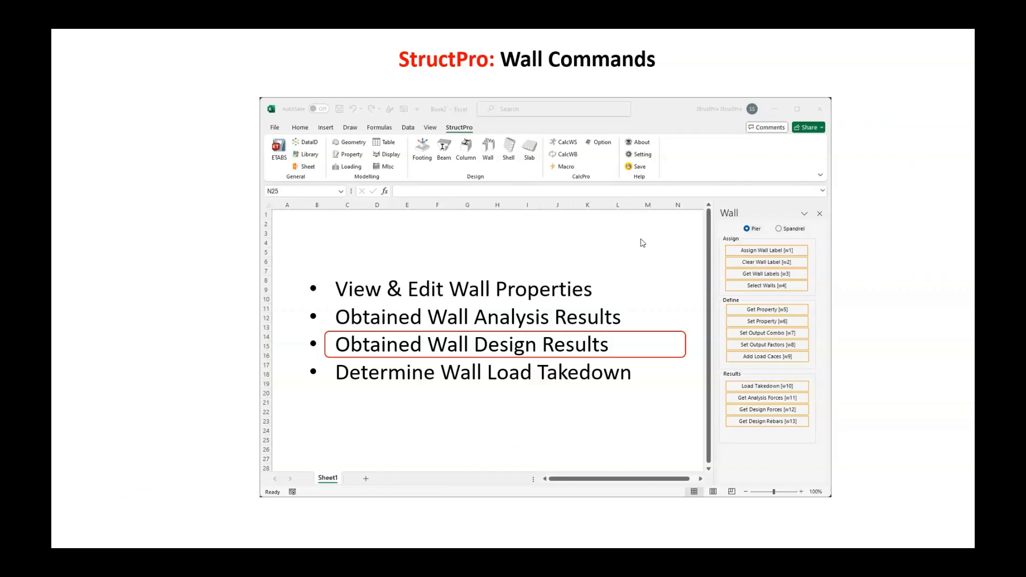
click(644, 243)
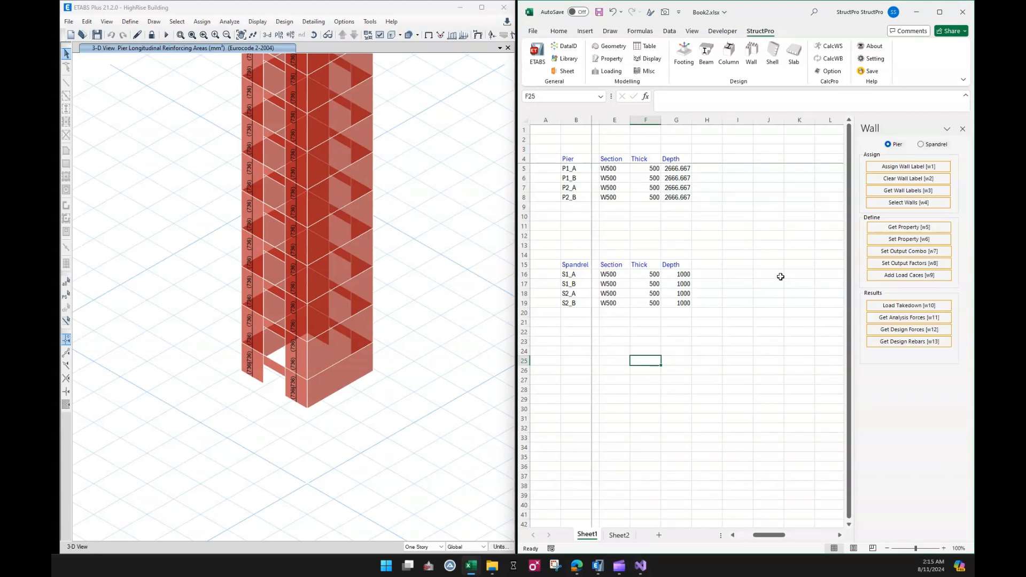
Open the Loading tools and list the load cases in column E and load combinations in column F from row 26.
click(718, 389)
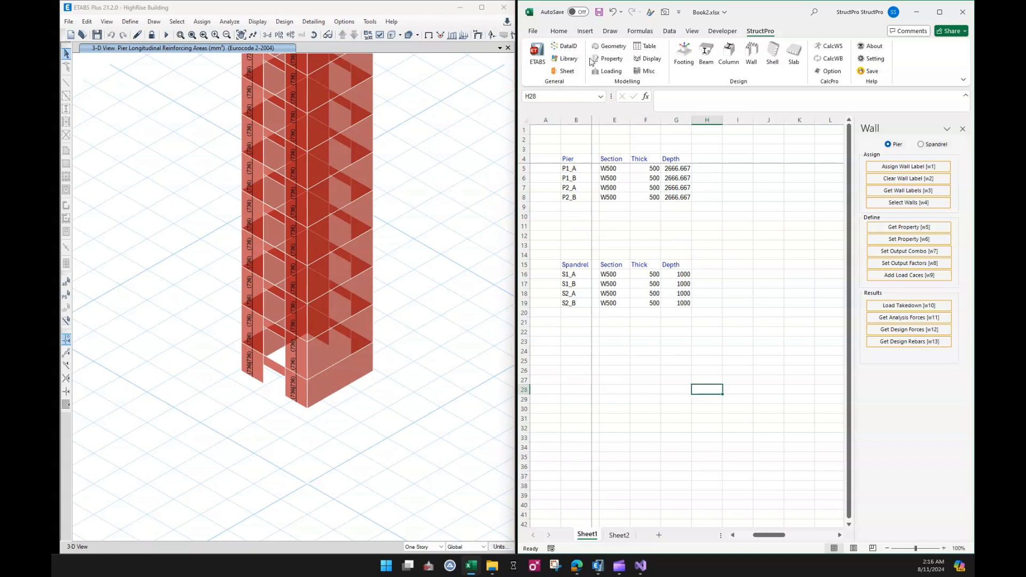
click(607, 72)
click(635, 345)
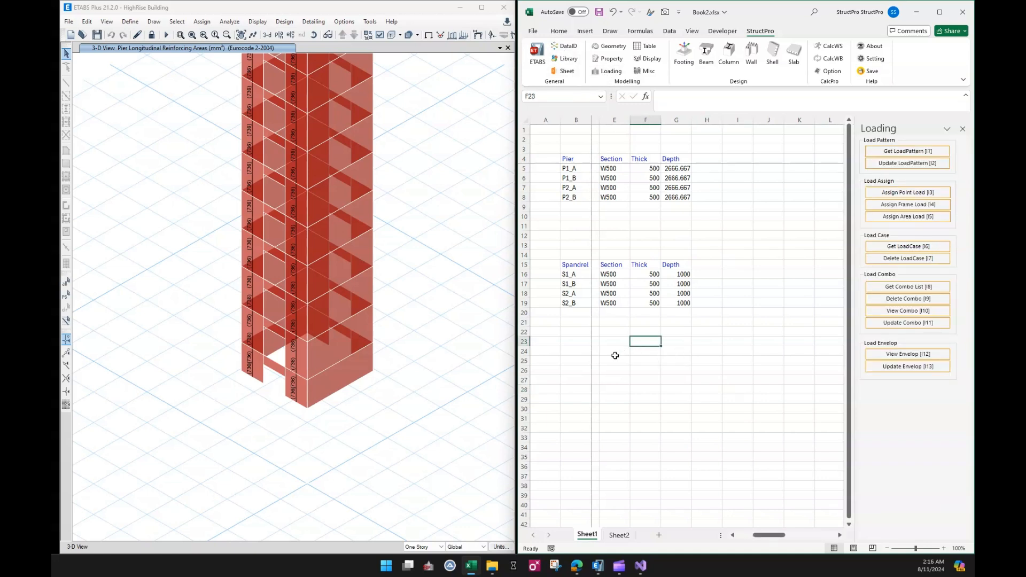
click(612, 354)
click(612, 372)
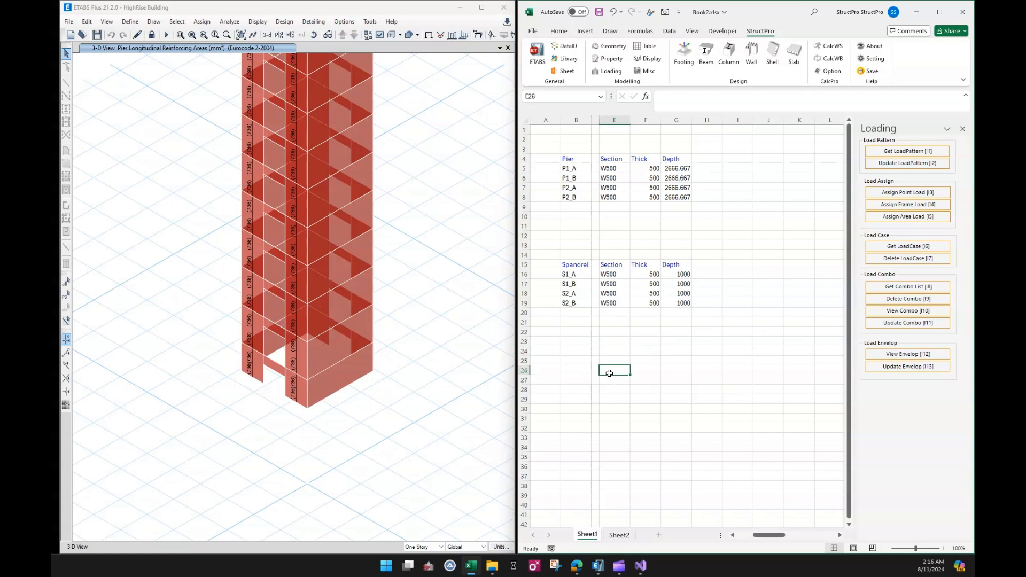
click(906, 247)
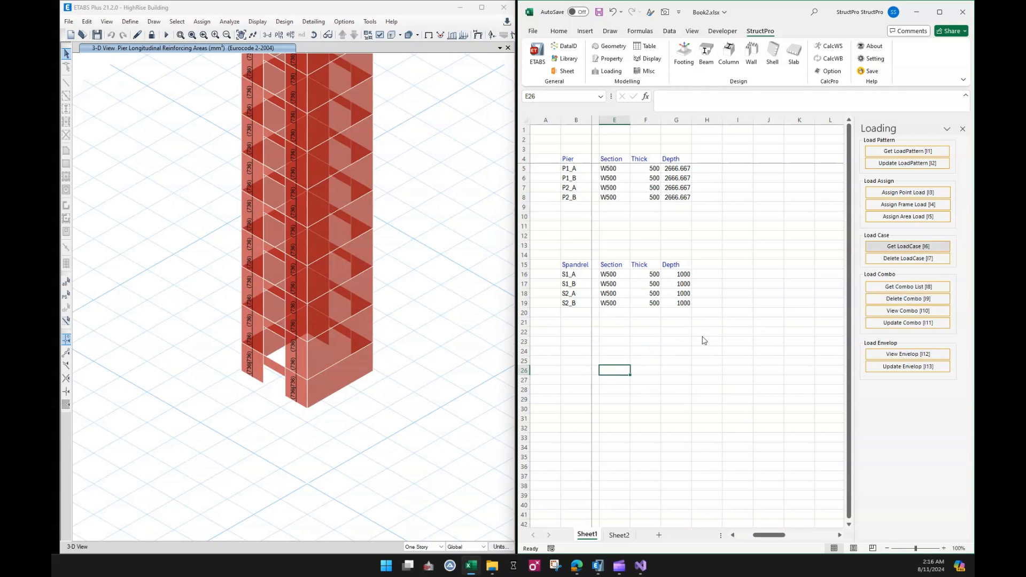
click(650, 372)
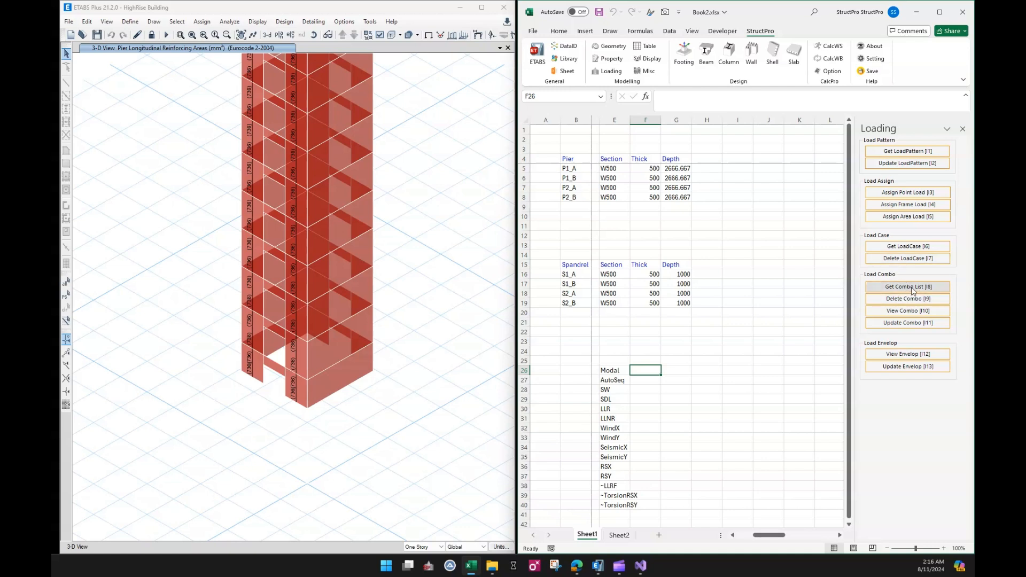
Copy the SW, SDL, LLR and LLNR load cases and paste them transposed as headers across H4:K4 of the pier table.
drag(614, 390, 619, 422)
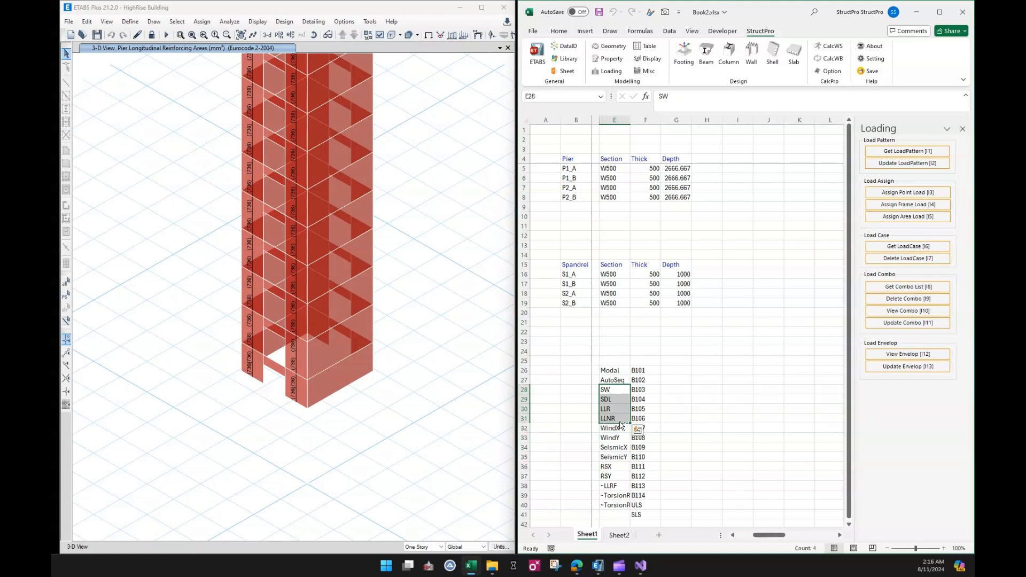
key(ctrl+c)
click(699, 160)
right_click(699, 159)
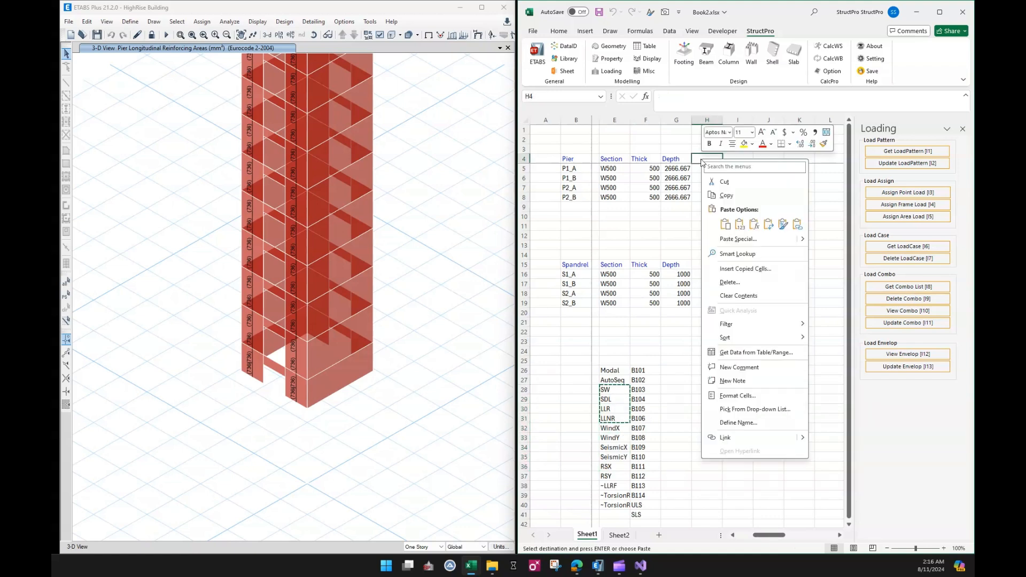
click(739, 239)
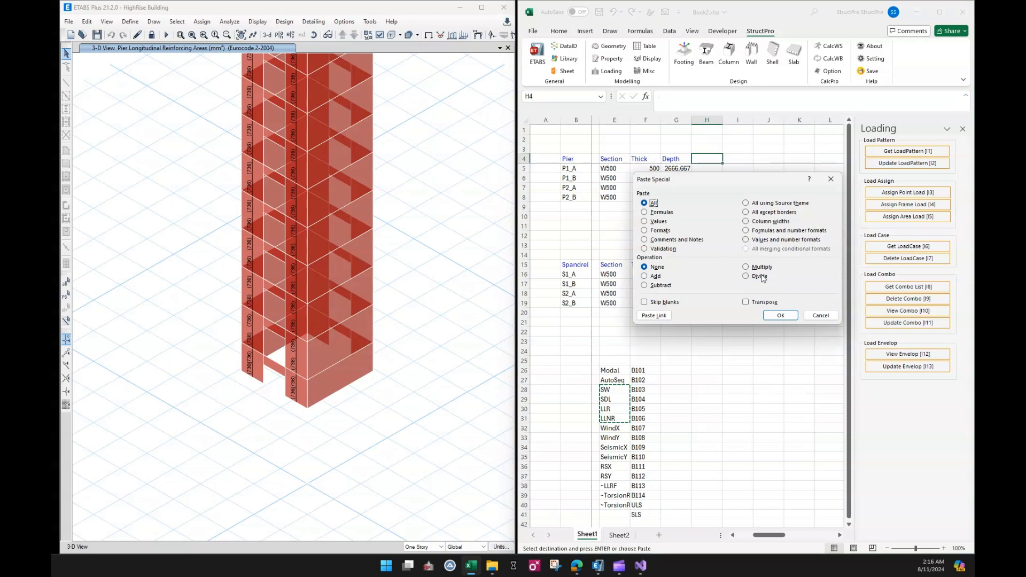
click(765, 303)
click(778, 316)
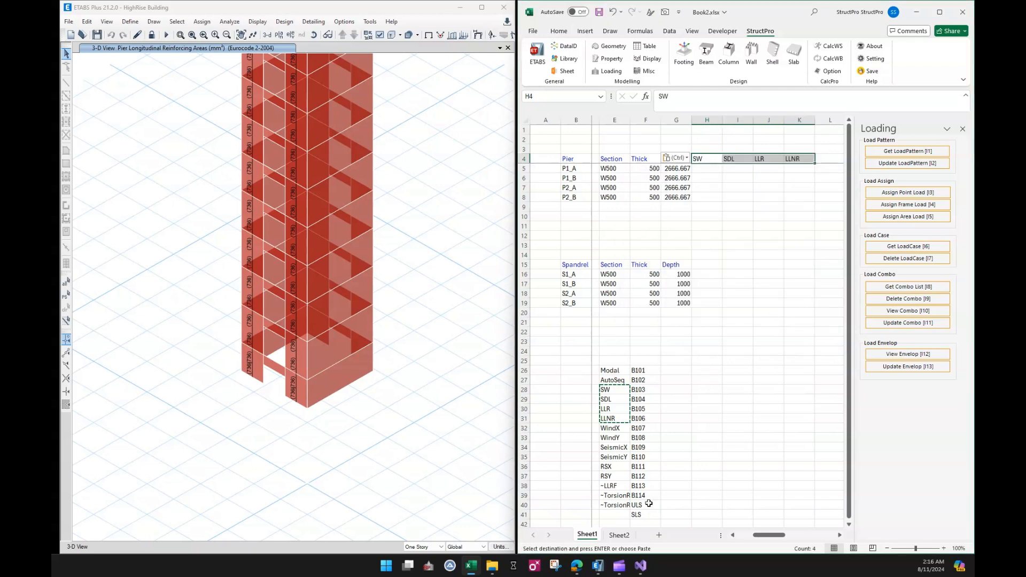
Copy the ULS and SLS combinations and paste them transposed into L4:M4 beside the load case headers.
drag(649, 504, 647, 514)
key(ctrl+c)
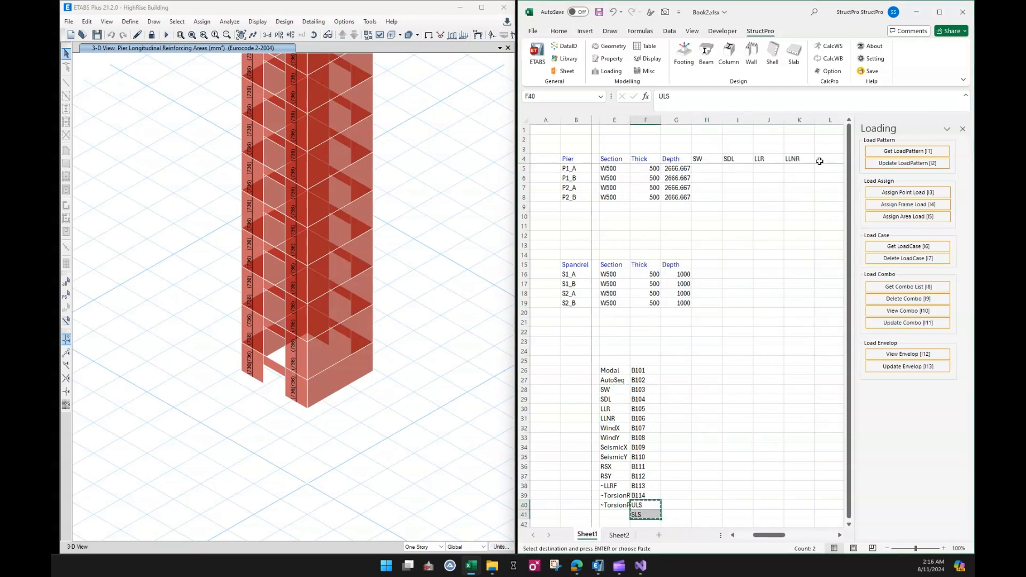
click(820, 161)
right_click(820, 161)
click(823, 259)
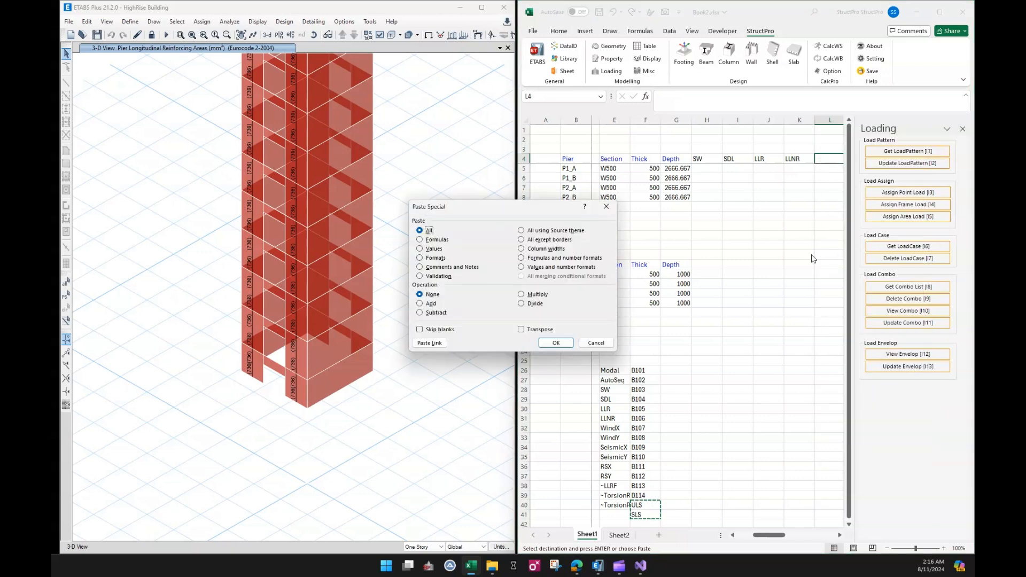
click(541, 330)
click(556, 343)
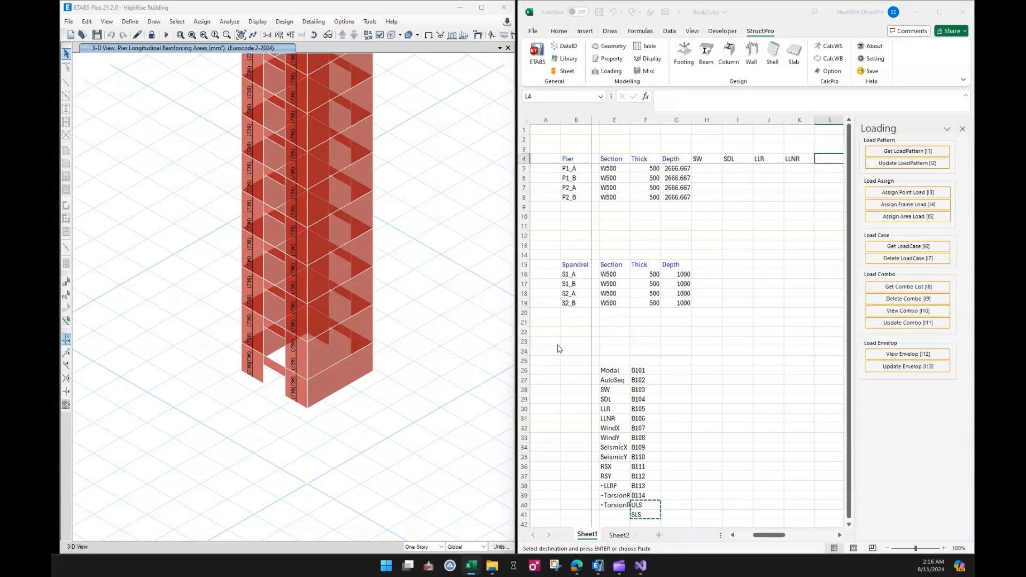
Delete the load case and load combination lists from E26:F41.
click(740, 371)
drag(611, 368, 647, 515)
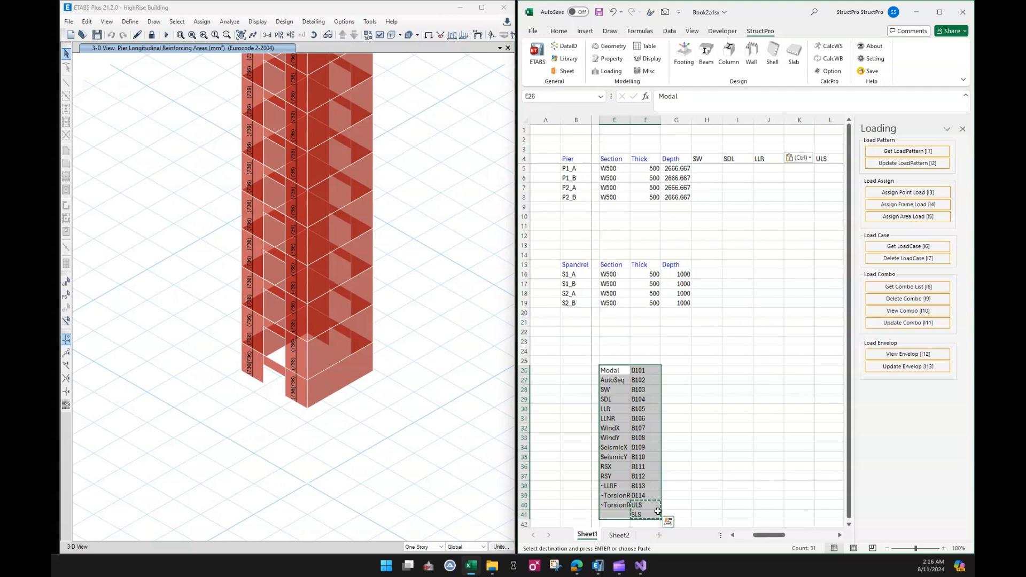
key(Delete)
click(769, 438)
Copy the SW to SLS headers from row 4 into row 15 of the spandrel table, starting at H15.
click(706, 160)
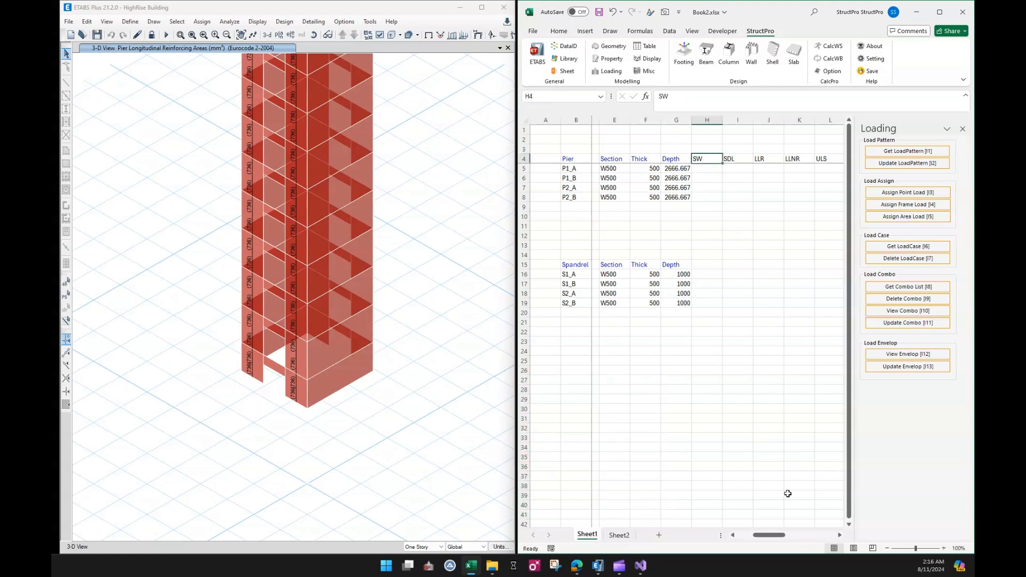
drag(774, 537, 780, 540)
shift+click(809, 155)
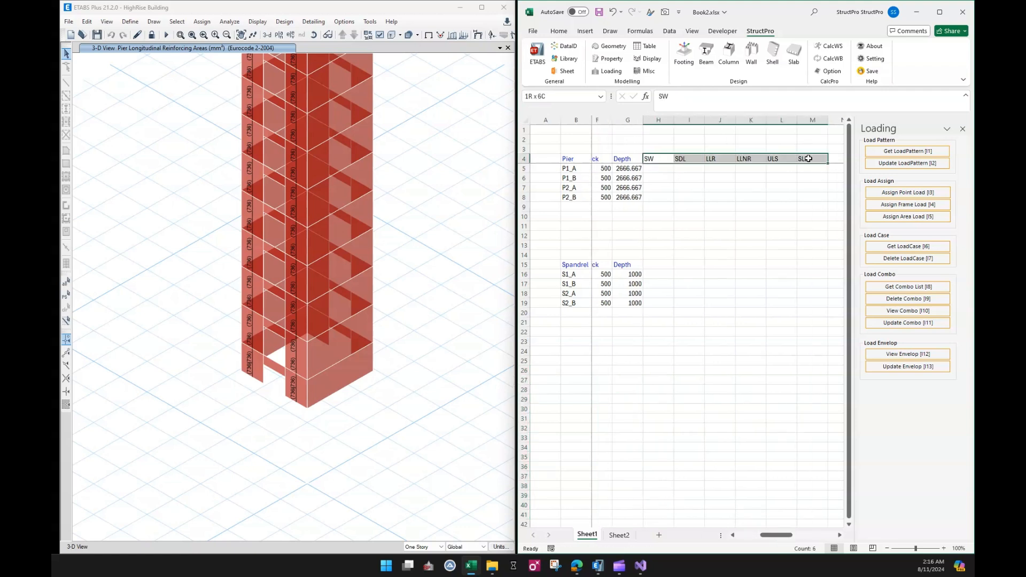
key(ctrl+c)
click(658, 265)
key(ctrl+v)
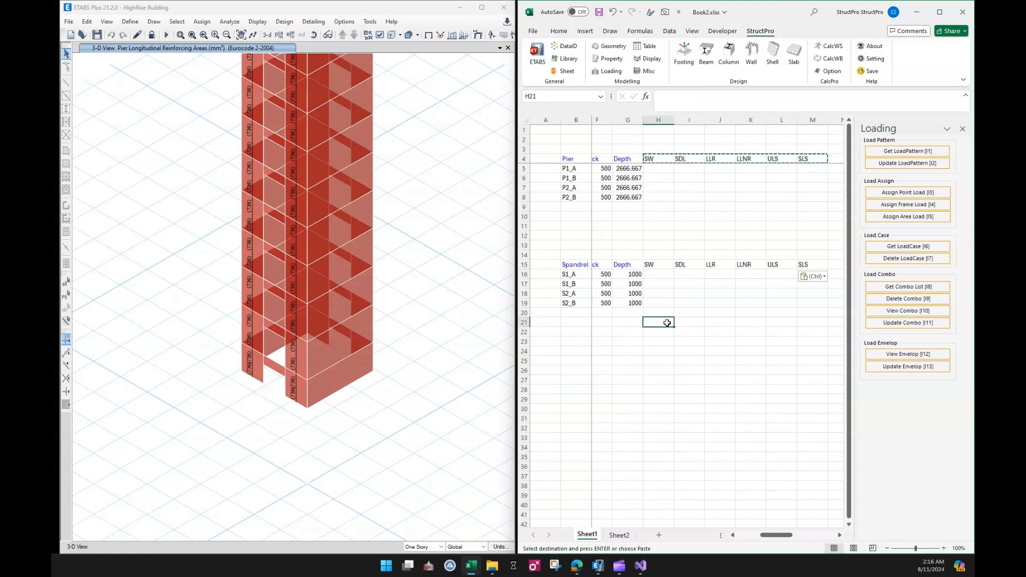
Save the workbook.
click(676, 364)
key(ctrl+s)
click(648, 332)
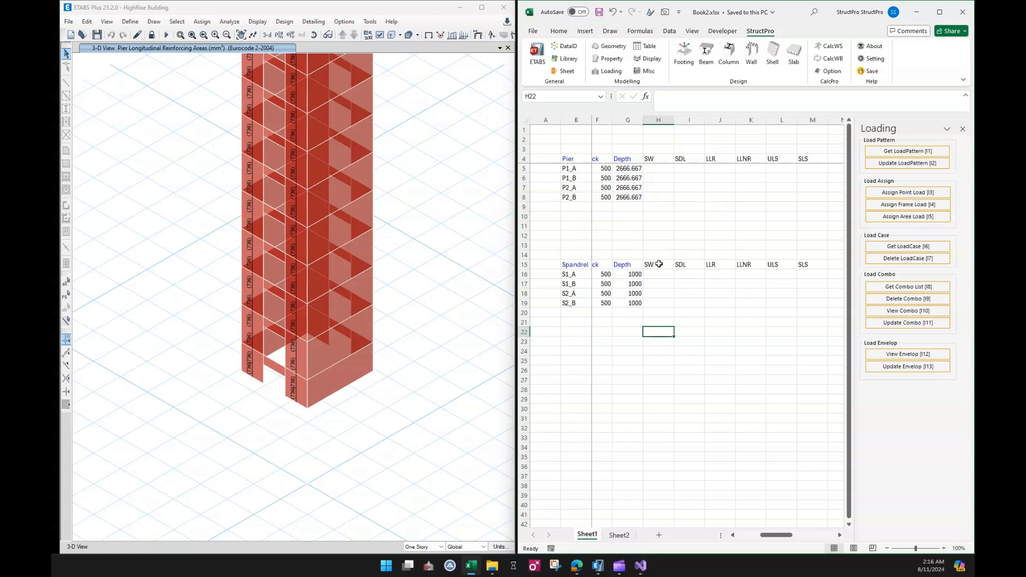
Open the Wall tools, select piers P1_A to P2_B, and run Load Takedown to fill the load columns.
click(751, 63)
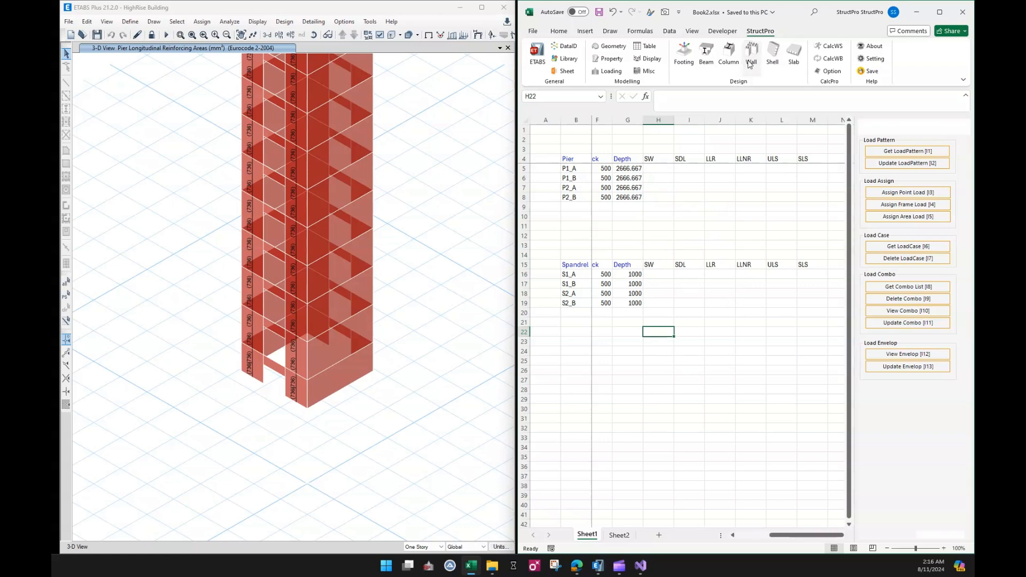
drag(567, 170, 572, 198)
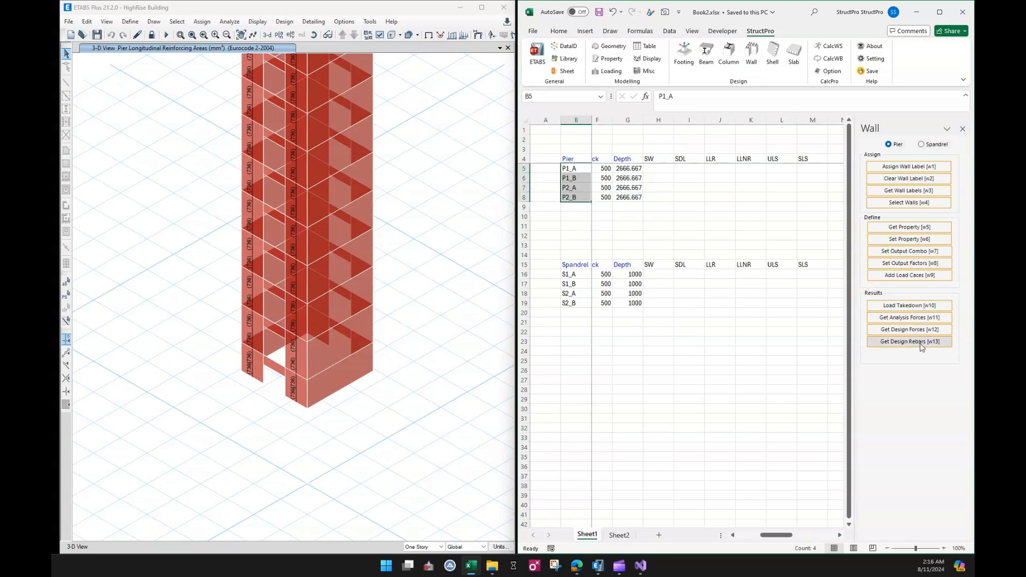
click(898, 306)
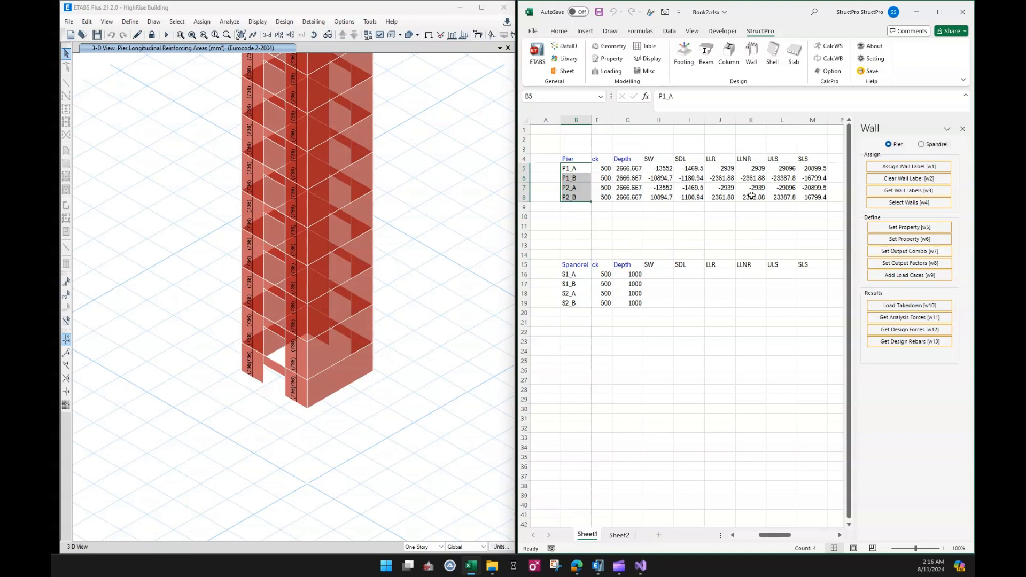
click(632, 237)
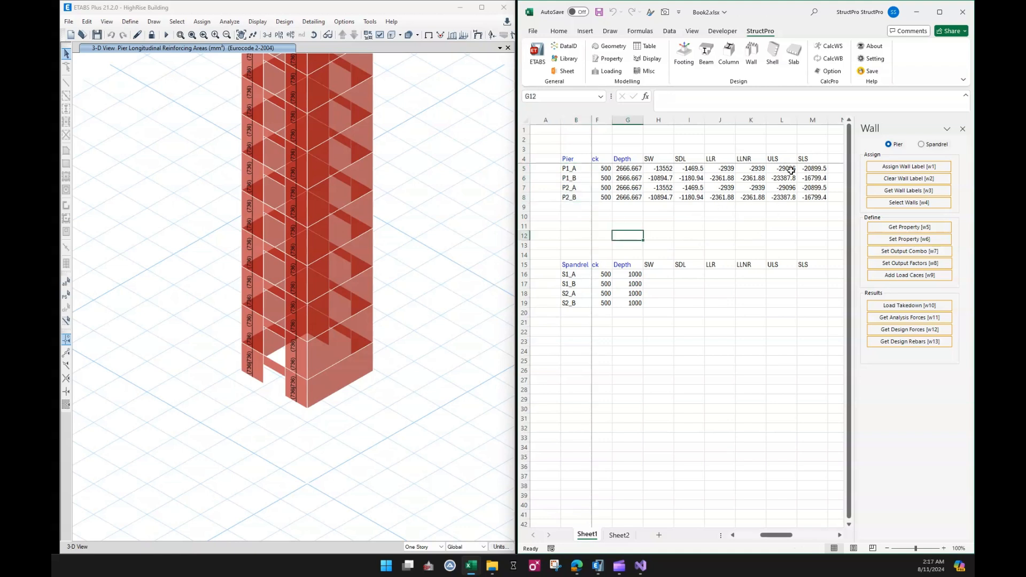